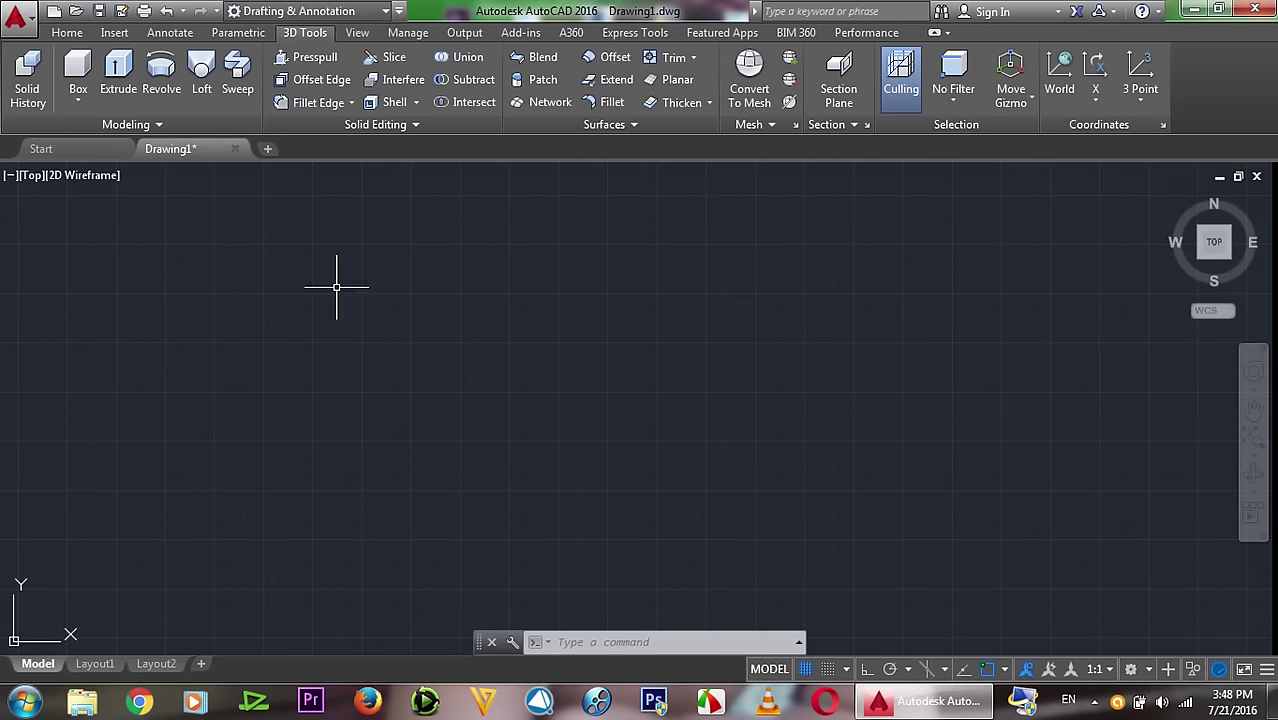
Step: Draw a circle of radius about 11.43 in the middle of the drawing
{"action": "left_click", "coordinate": [66, 33]}
{"action": "left_click", "coordinate": [108, 66]}
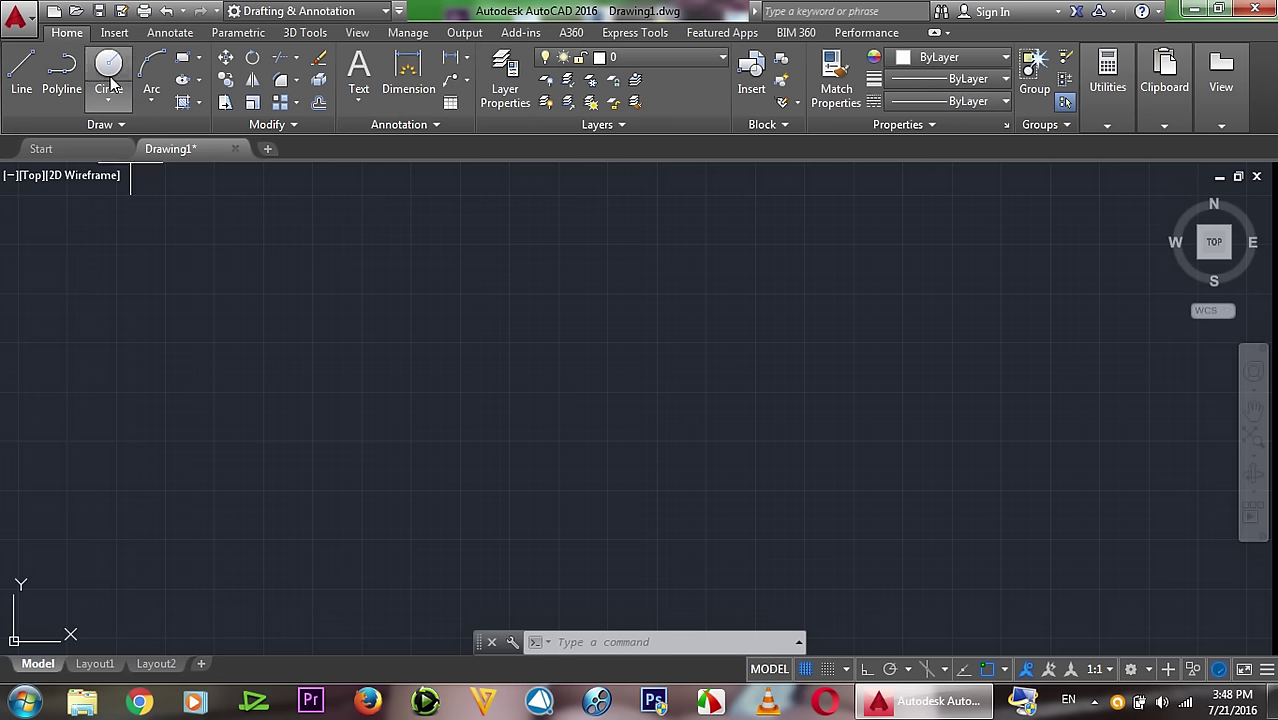
{"action": "left_click", "coordinate": [655, 392]}
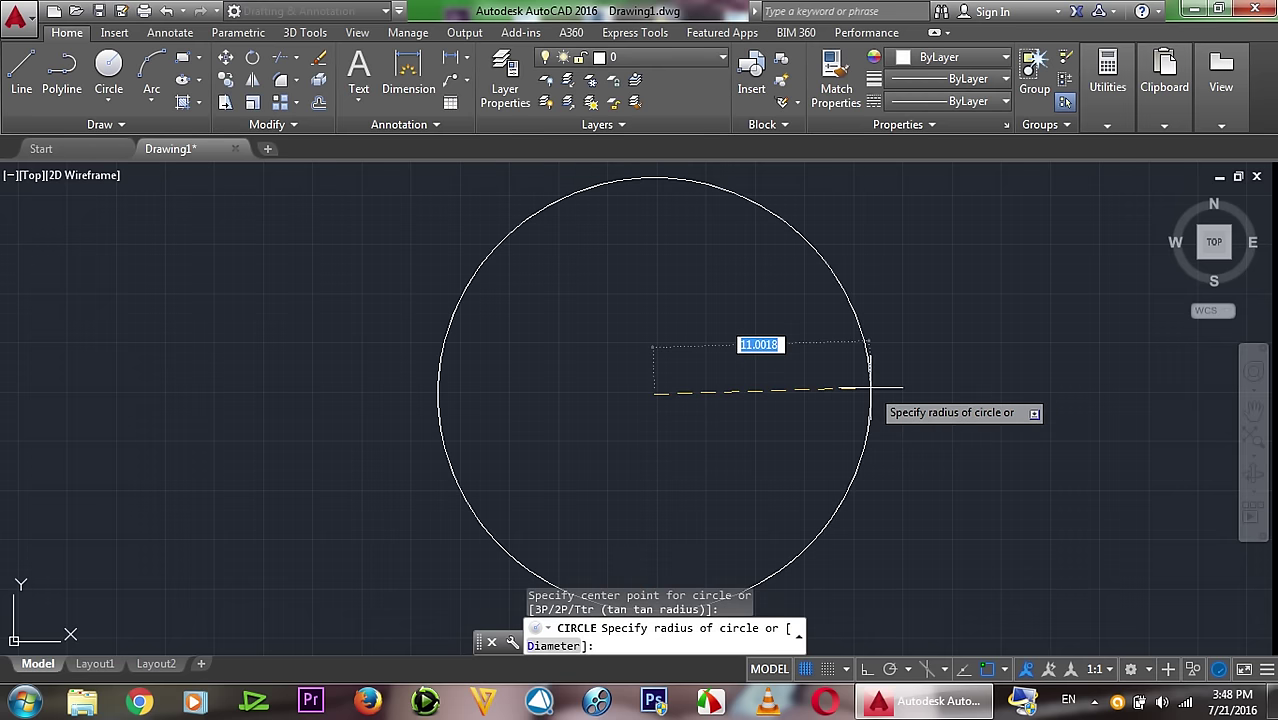
{"action": "key", "text": "F8"}
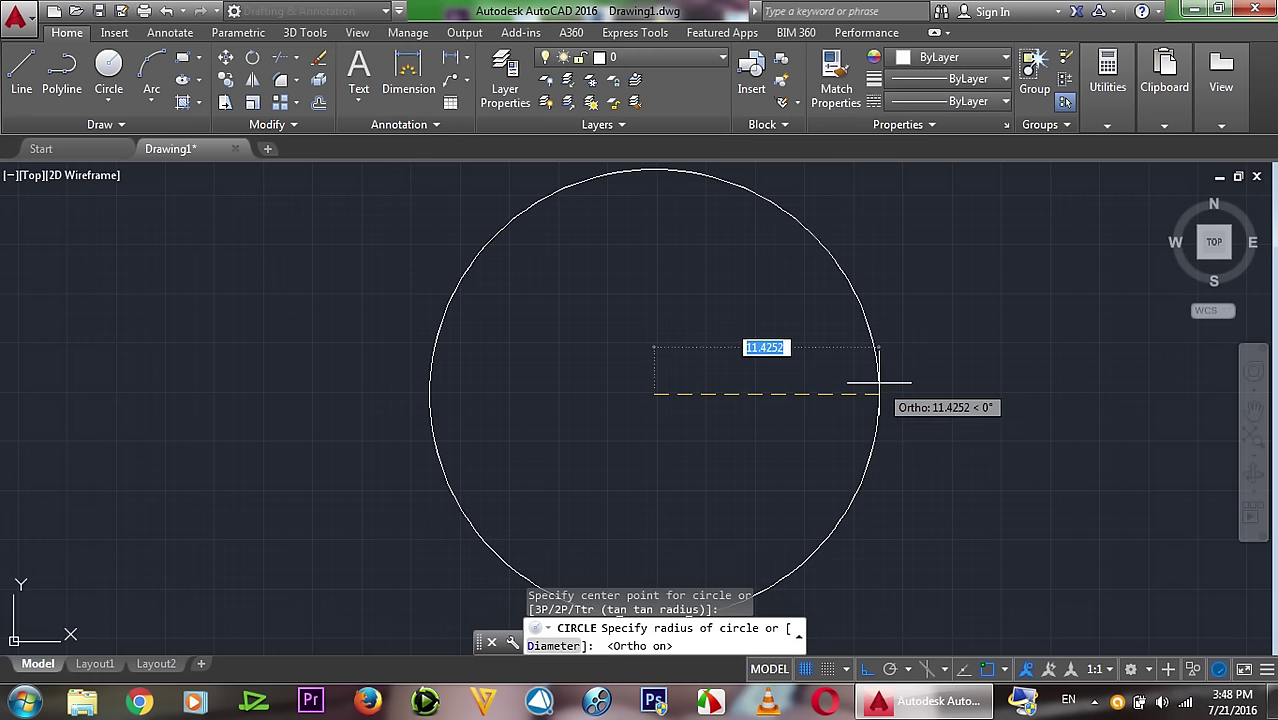
{"action": "left_click", "coordinate": [878, 382]}
{"action": "scroll", "coordinate": [720, 350], "scroll_direction": "down", "scroll_amount": 3}
{"action": "scroll", "coordinate": [735, 355], "scroll_direction": "up", "scroll_amount": 1}
Step: Draw a small concentric circle at the large circle's centre for the hub
{"action": "right_click", "coordinate": [588, 309]}
{"action": "left_click", "coordinate": [640, 323]}
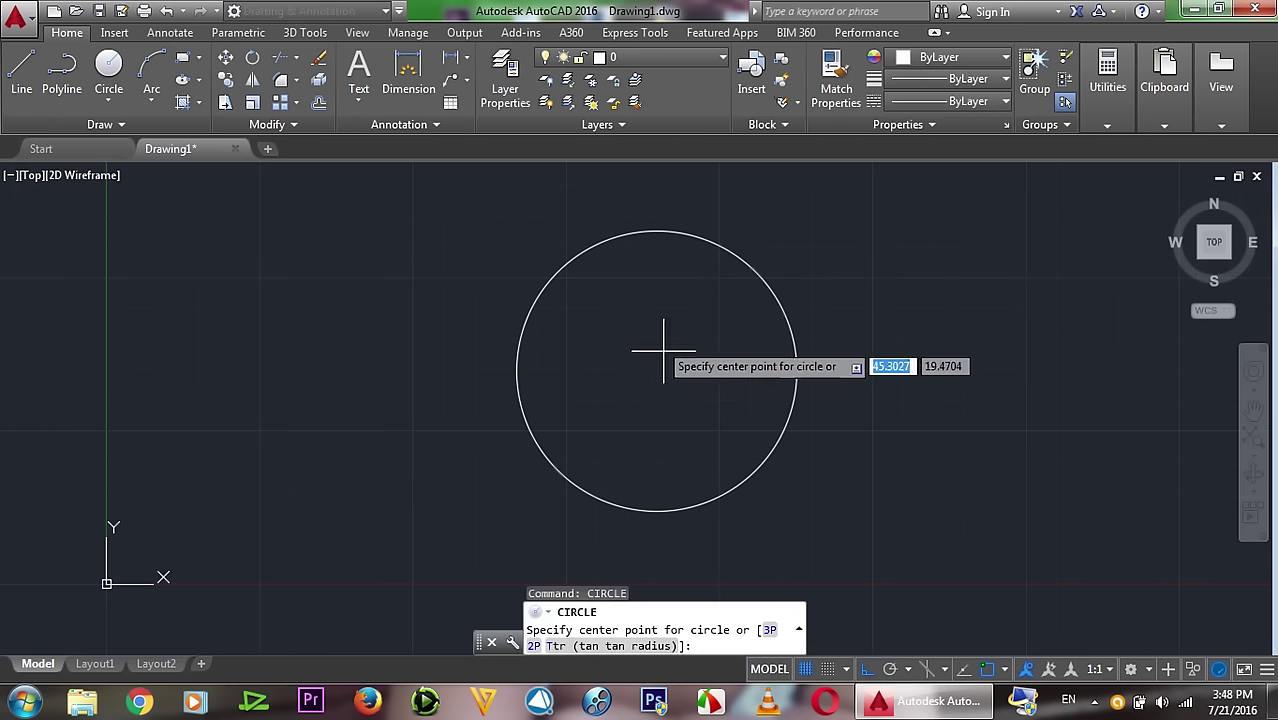
{"action": "left_click", "coordinate": [656, 371]}
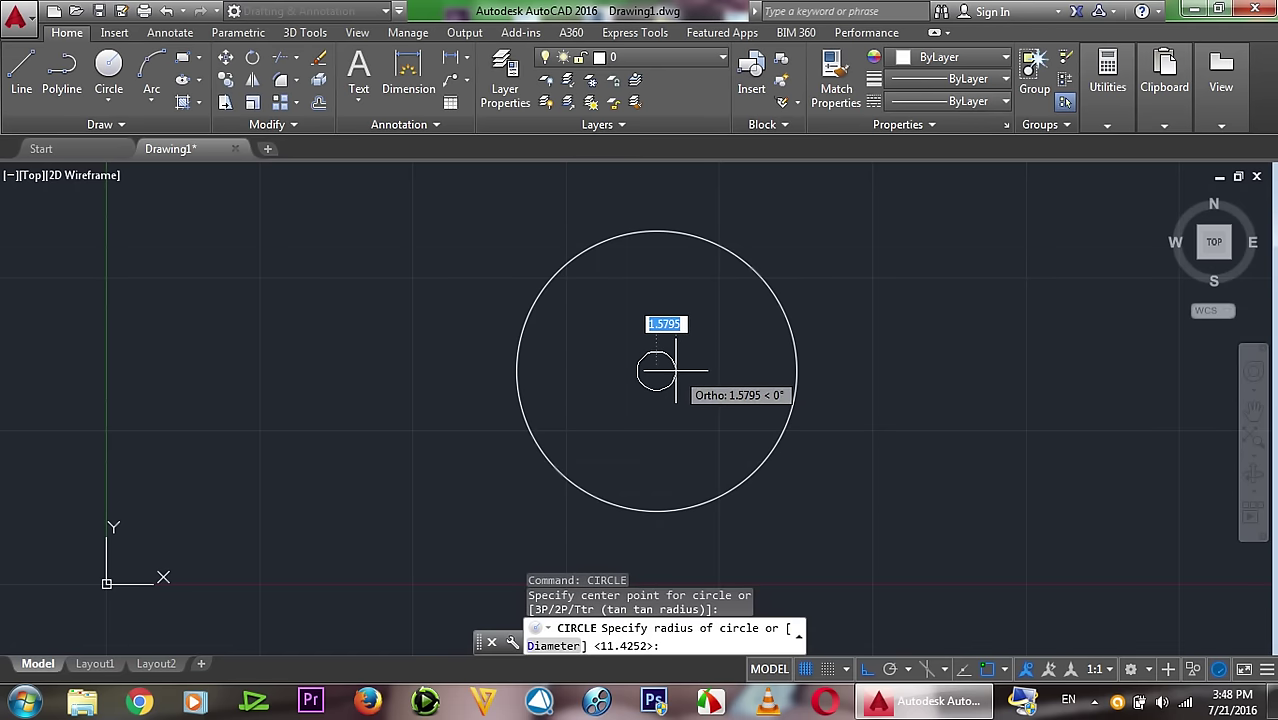
{"action": "left_click", "coordinate": [675, 370]}
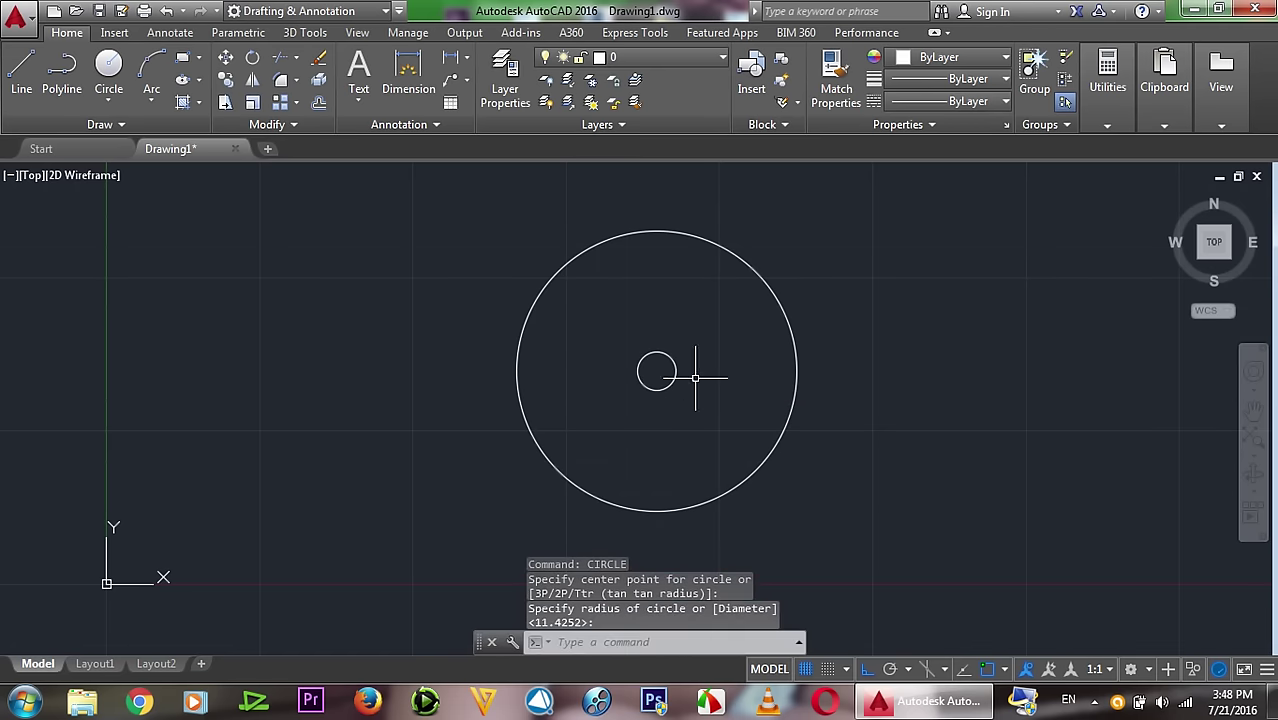
Step: Draw a vertical polyline from the circles' centre to the large circle's top quadrant
{"action": "left_click", "coordinate": [70, 88]}
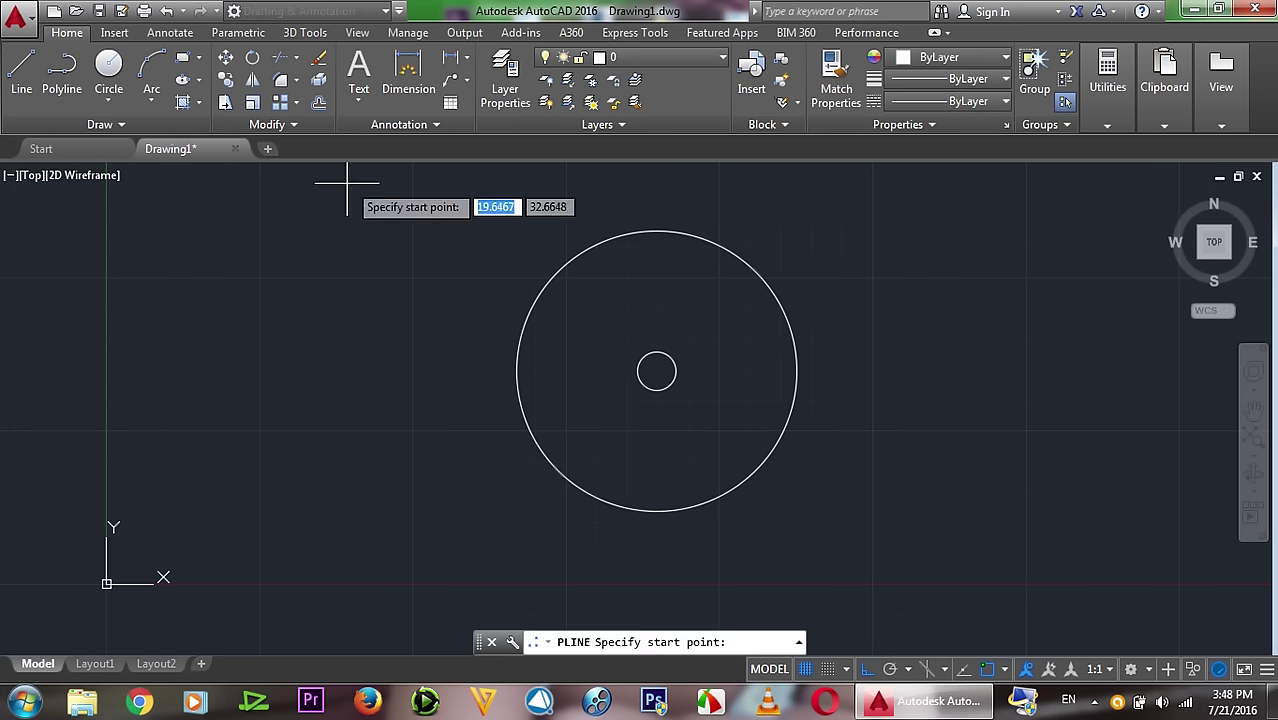
{"action": "left_click", "coordinate": [656, 370]}
{"action": "left_click", "coordinate": [656, 231]}
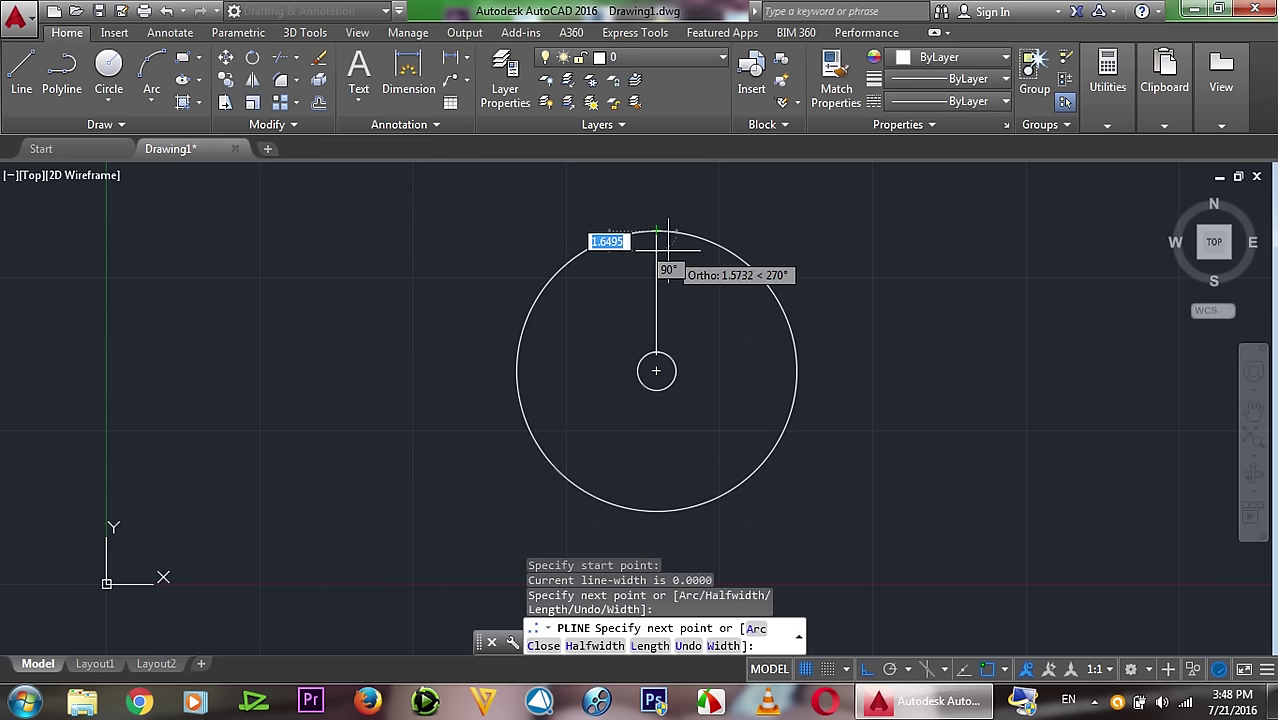
{"action": "key", "text": "Return"}
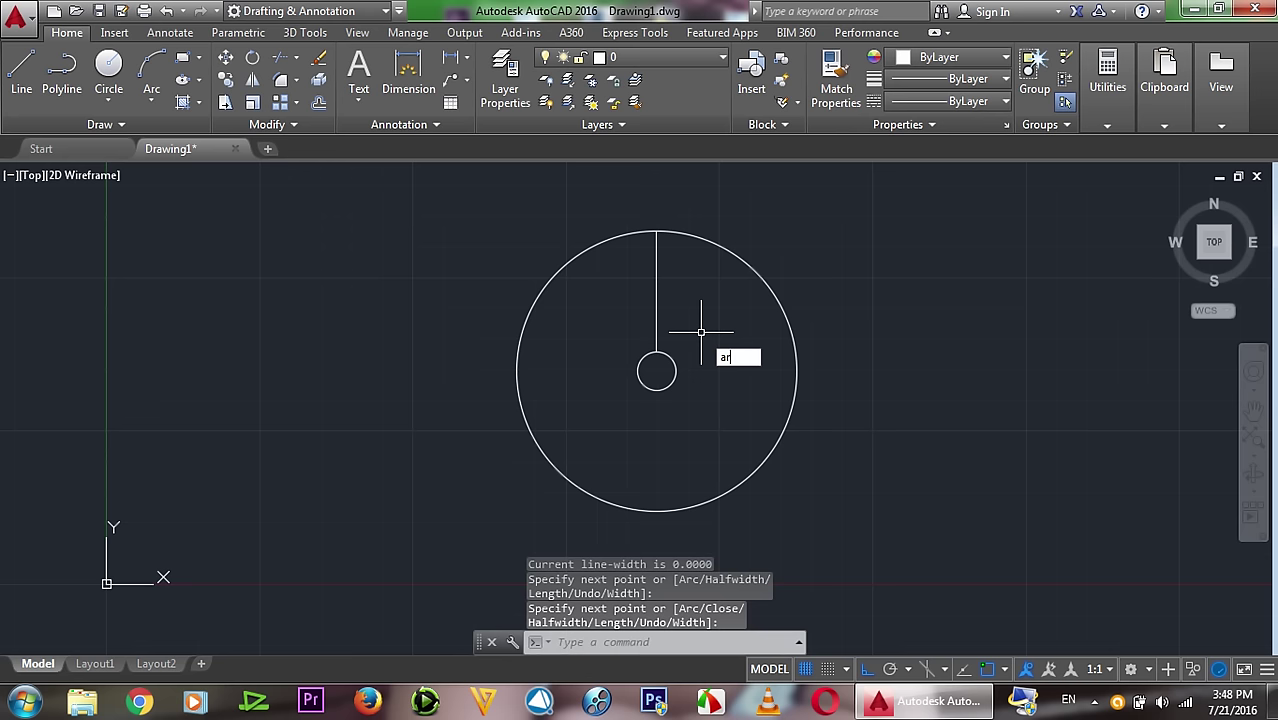
Step: Polar-array the radial line about the centre into 5 items
{"action": "key", "text": "Return"}
{"action": "left_click", "coordinate": [658, 318]}
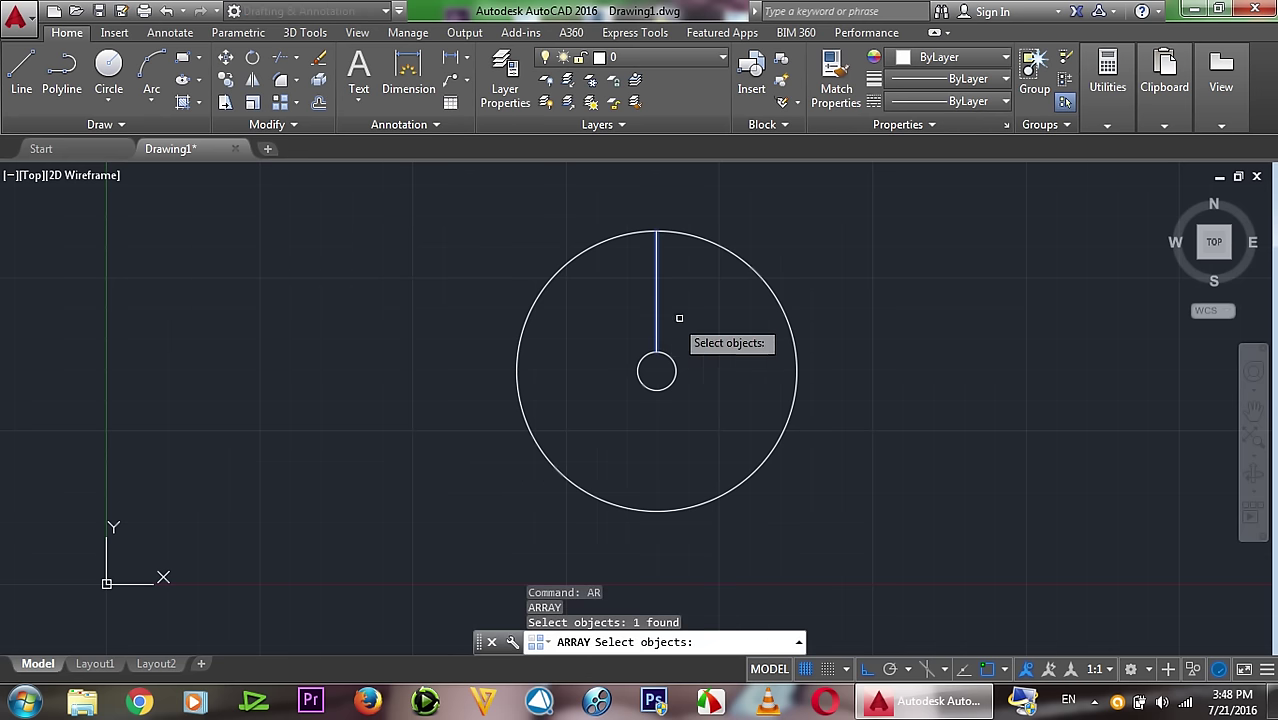
{"action": "key", "text": "Return"}
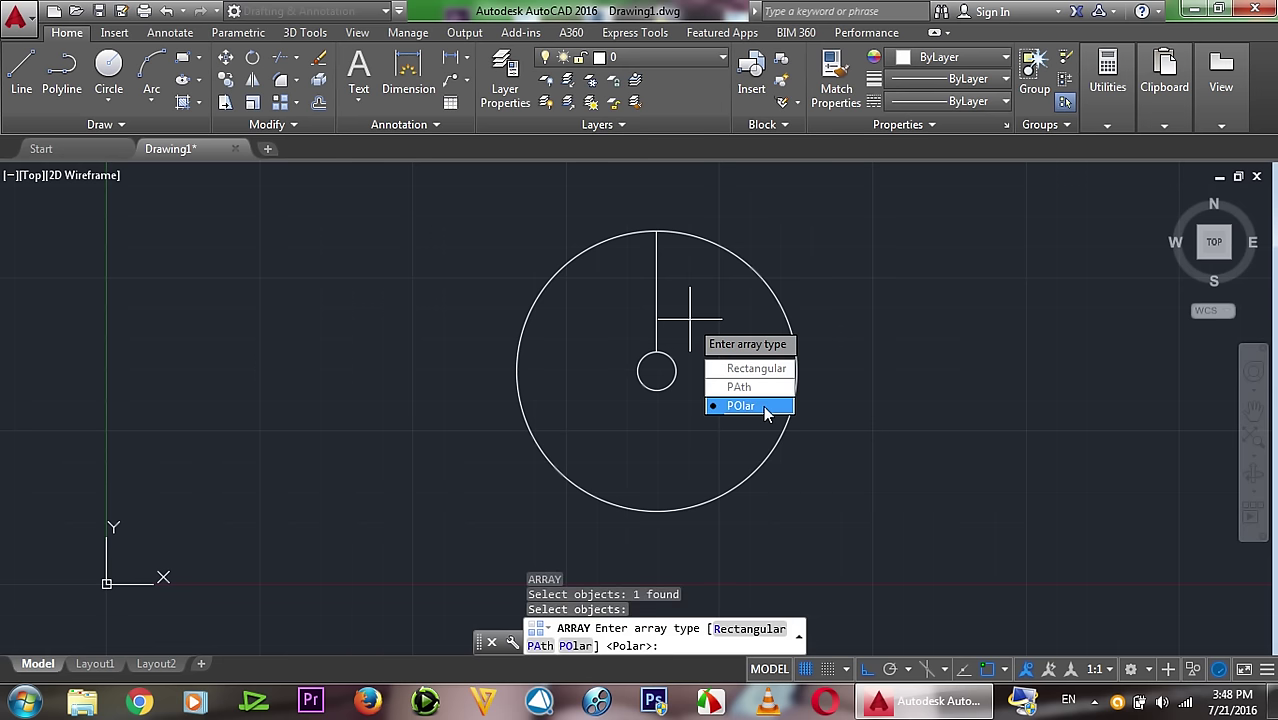
{"action": "left_click", "coordinate": [765, 413]}
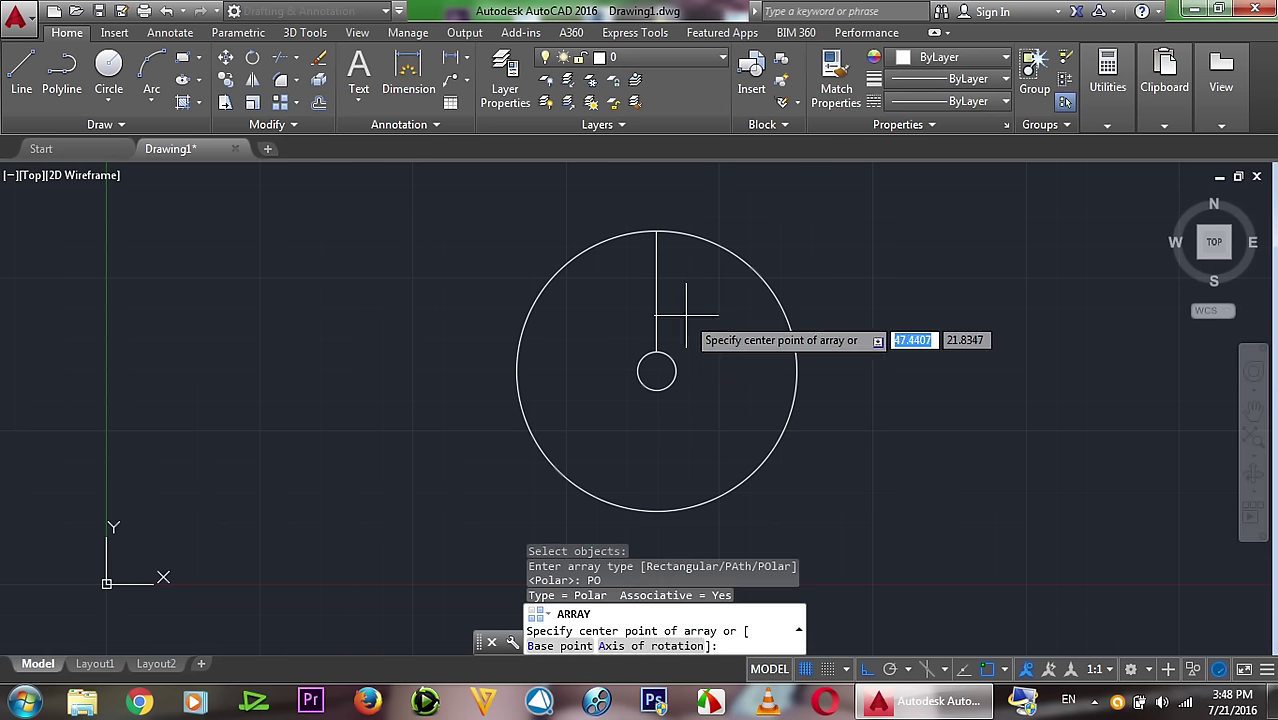
{"action": "left_click", "coordinate": [656, 371]}
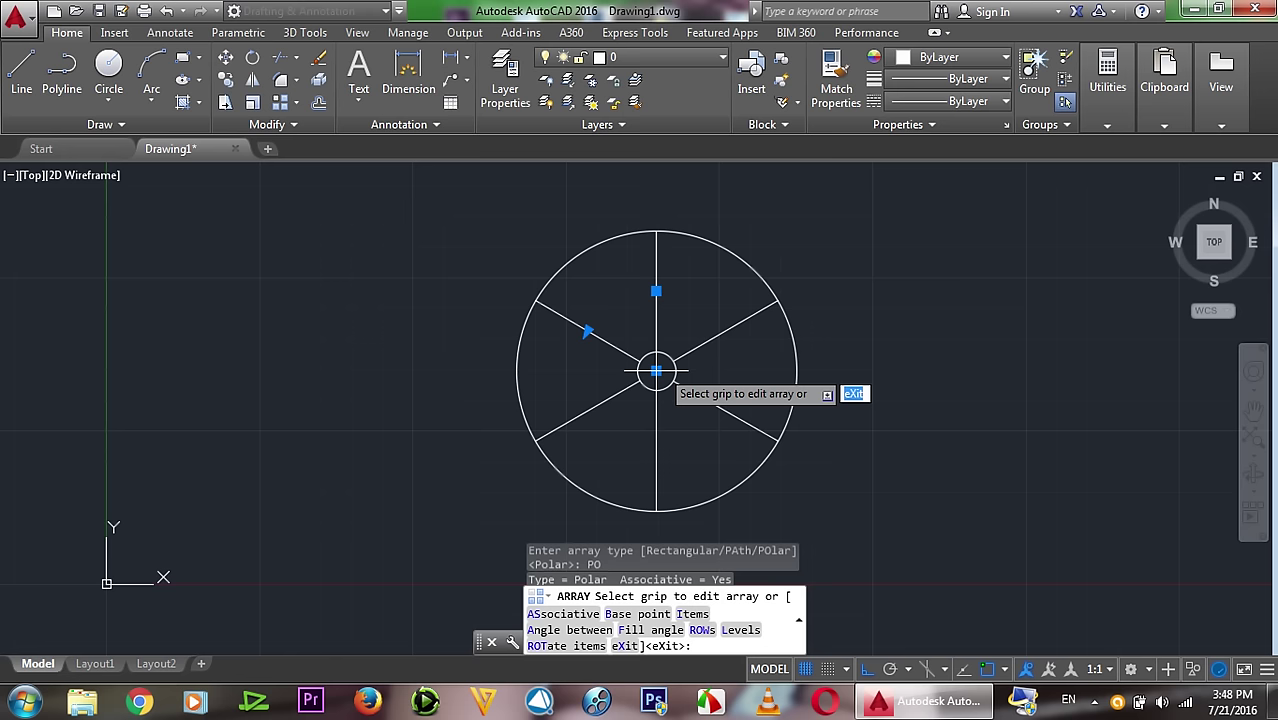
{"action": "type", "text": "i"}
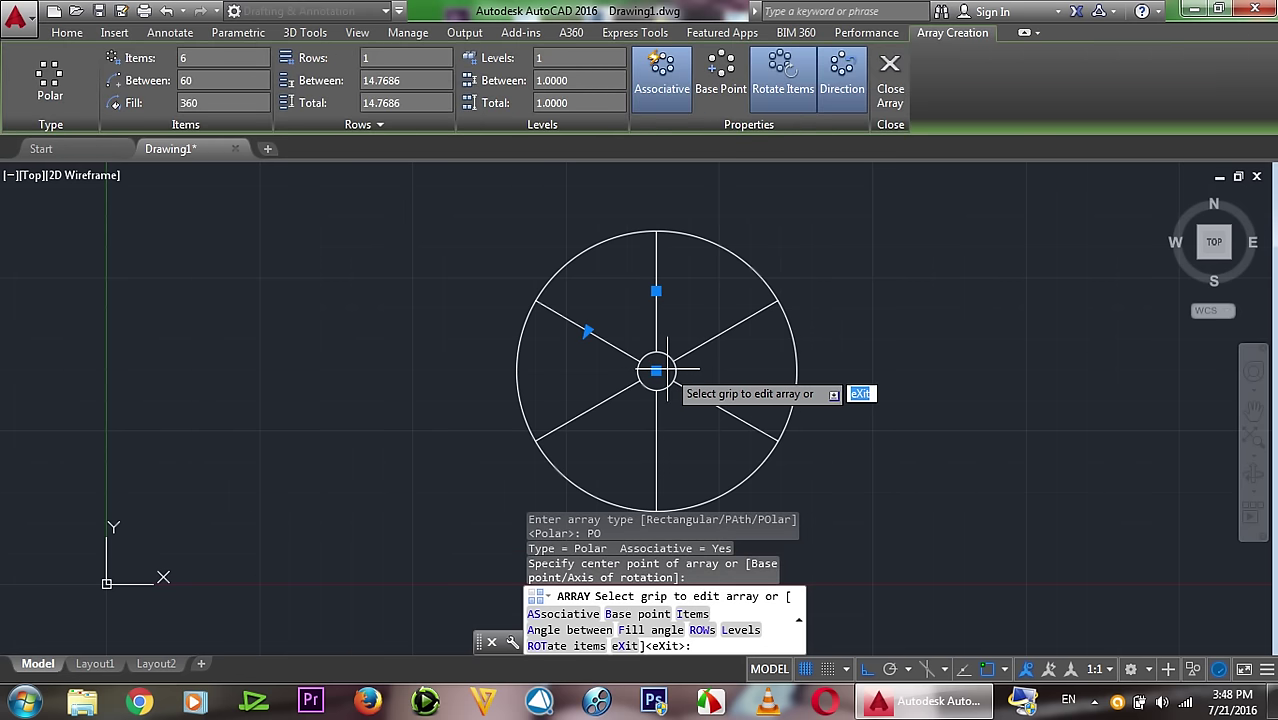
{"action": "key", "text": "Return"}
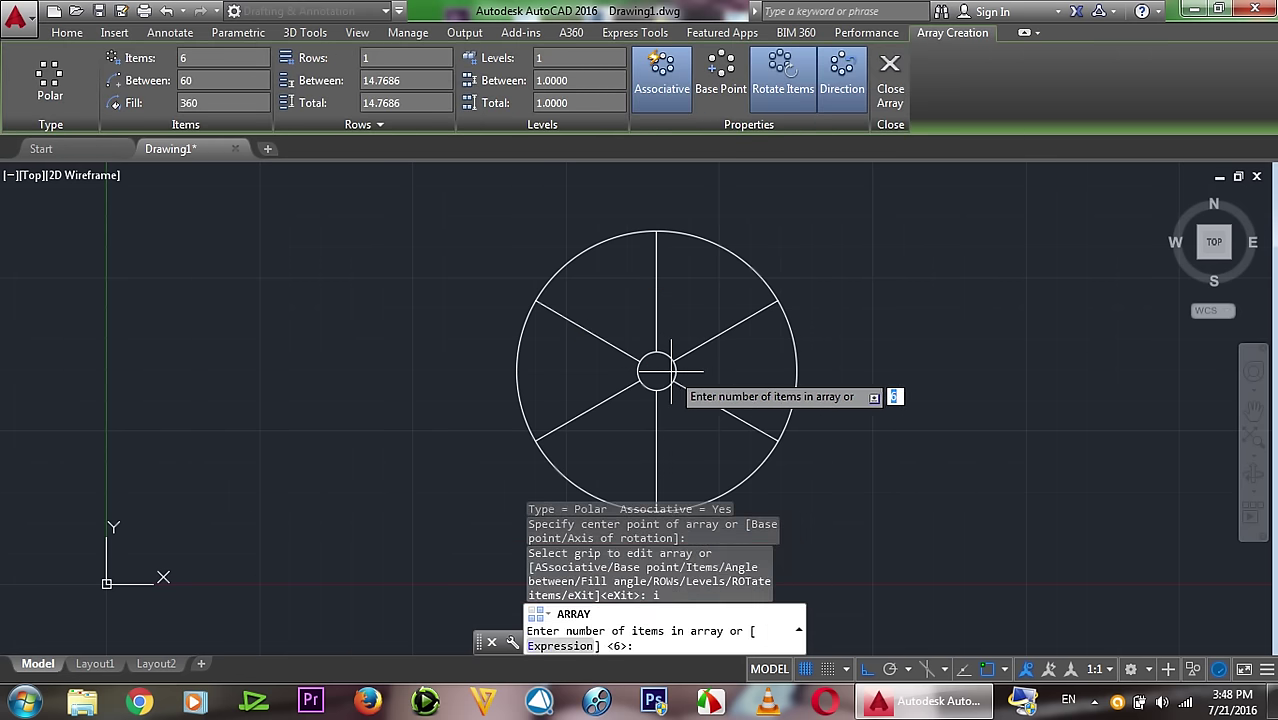
{"action": "key", "text": "BackSpace"}
{"action": "type", "text": "5"}
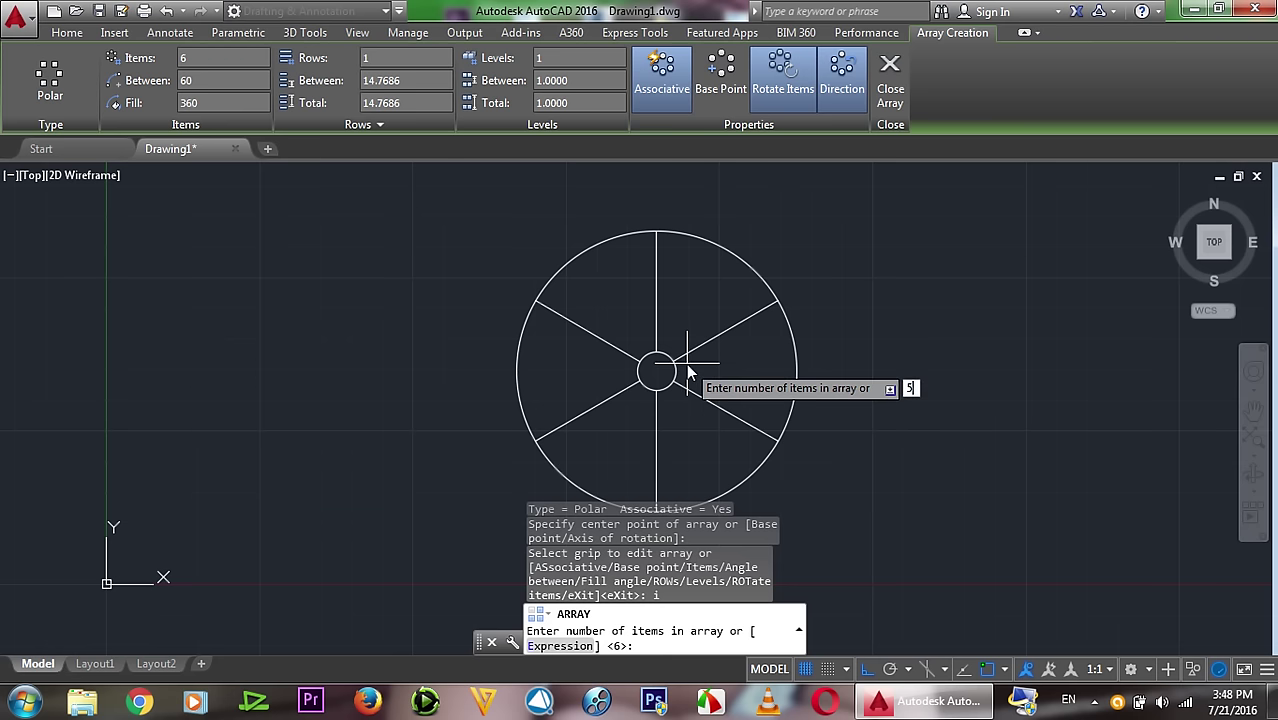
{"action": "key", "text": "Return"}
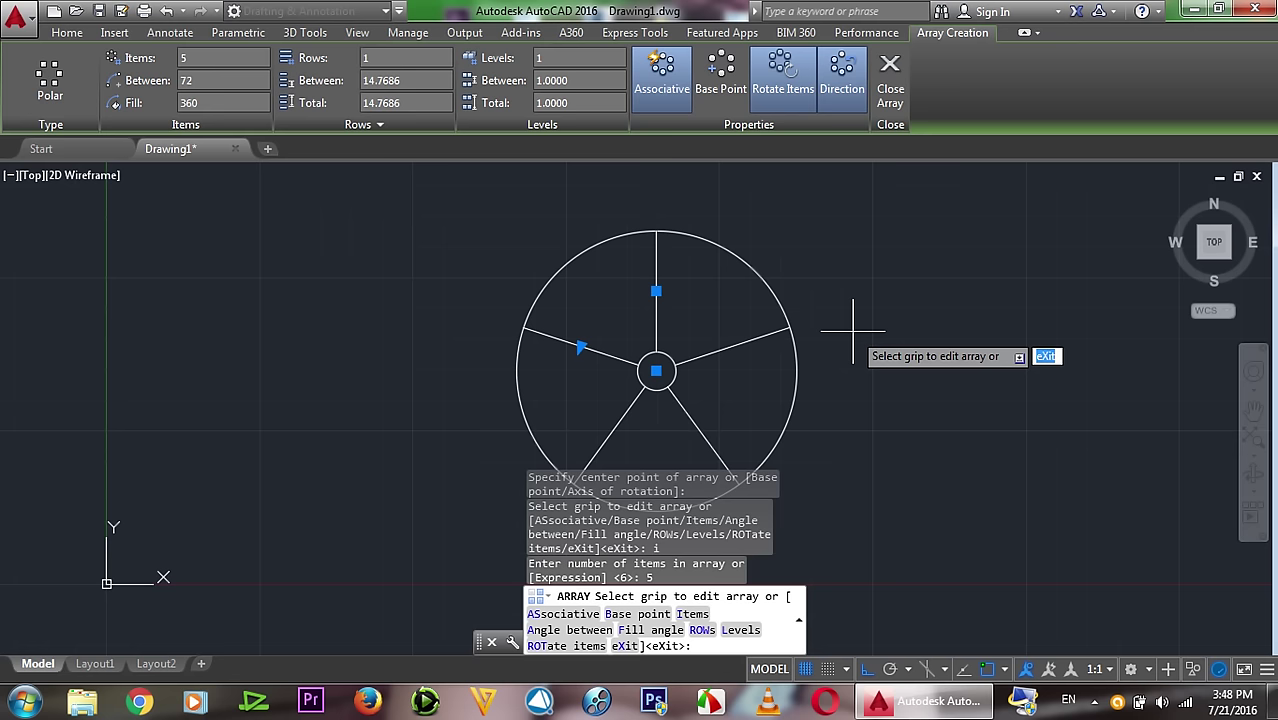
{"action": "key", "text": "Return"}
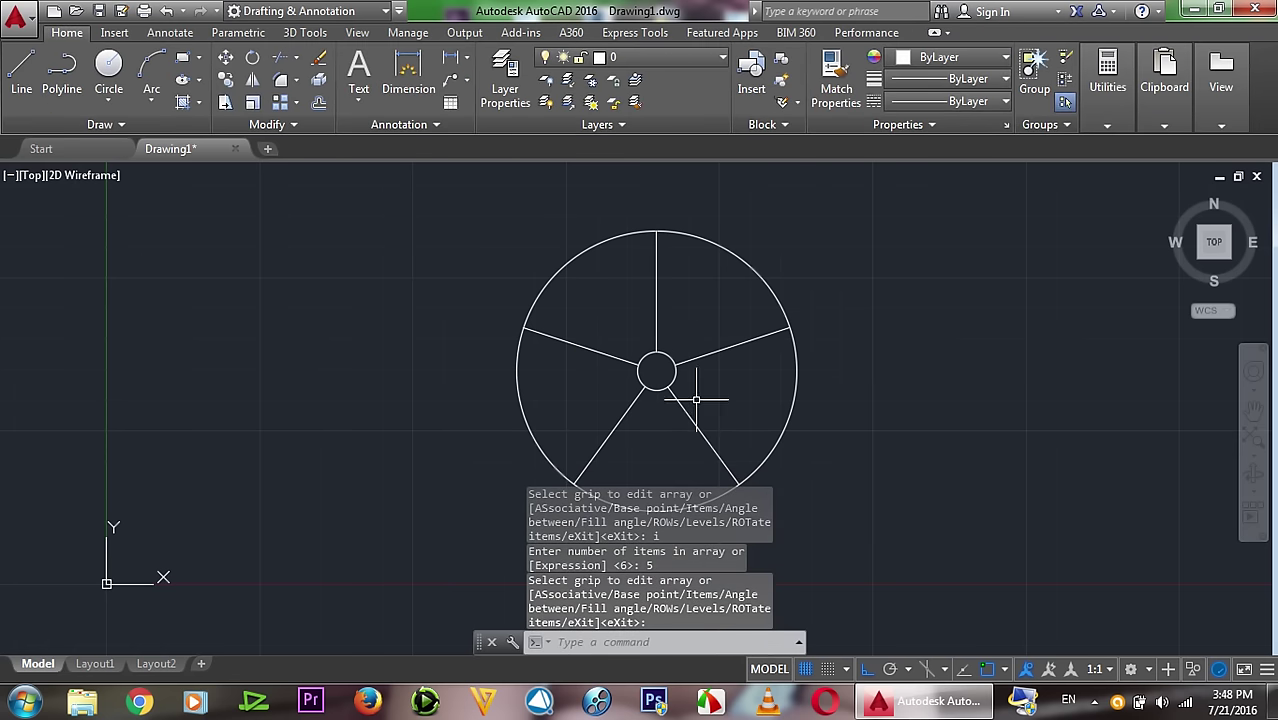
{"action": "scroll", "coordinate": [715, 355], "scroll_direction": "down", "scroll_amount": 2}
Step: Create a closed BOUNDARY outline of the right-hand wedge by picking inside it
{"action": "scroll", "coordinate": [786, 356], "scroll_direction": "down", "scroll_amount": 3}
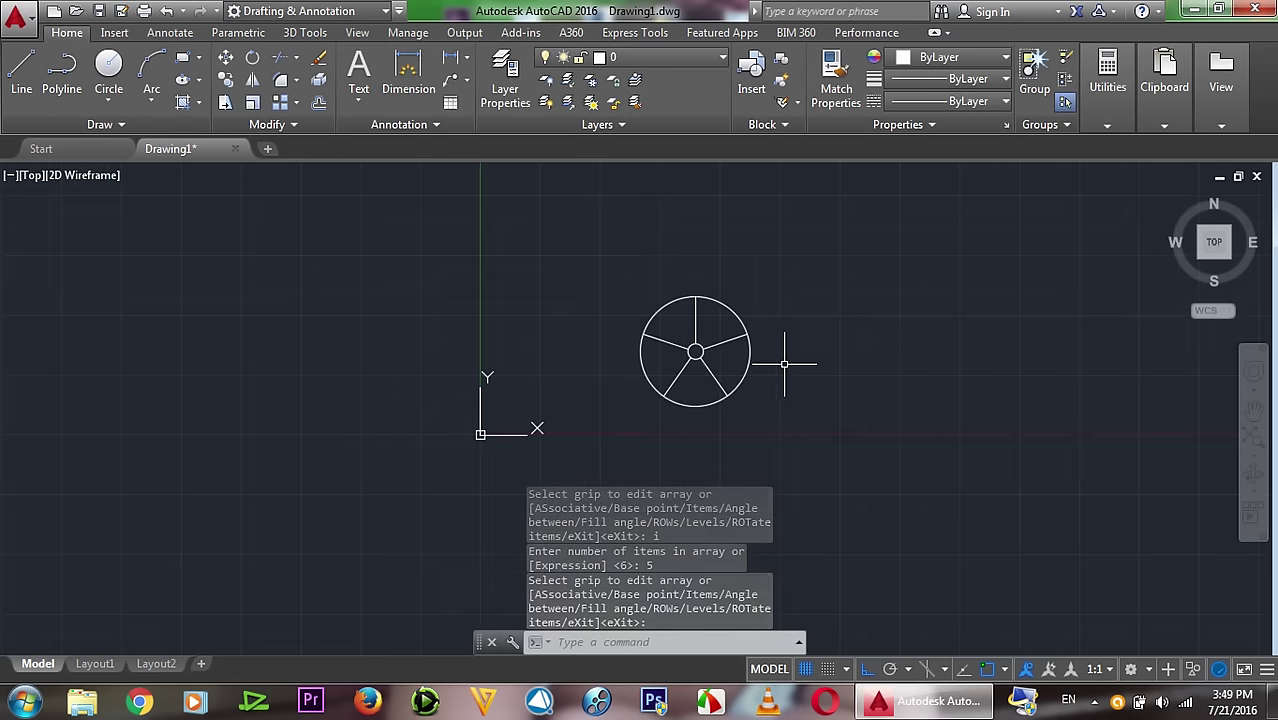
{"action": "scroll", "coordinate": [789, 362], "scroll_direction": "up", "scroll_amount": 3}
{"action": "scroll", "coordinate": [784, 364], "scroll_direction": "up", "scroll_amount": 2}
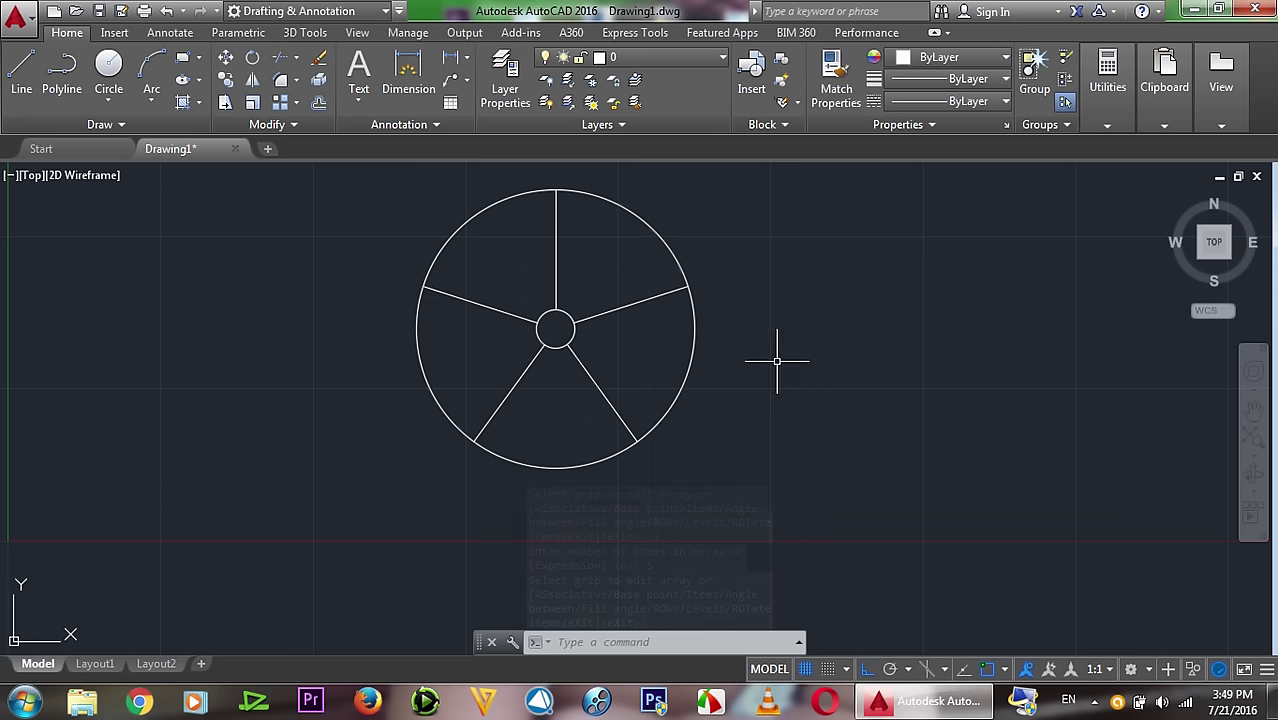
{"action": "type", "text": "Bo"}
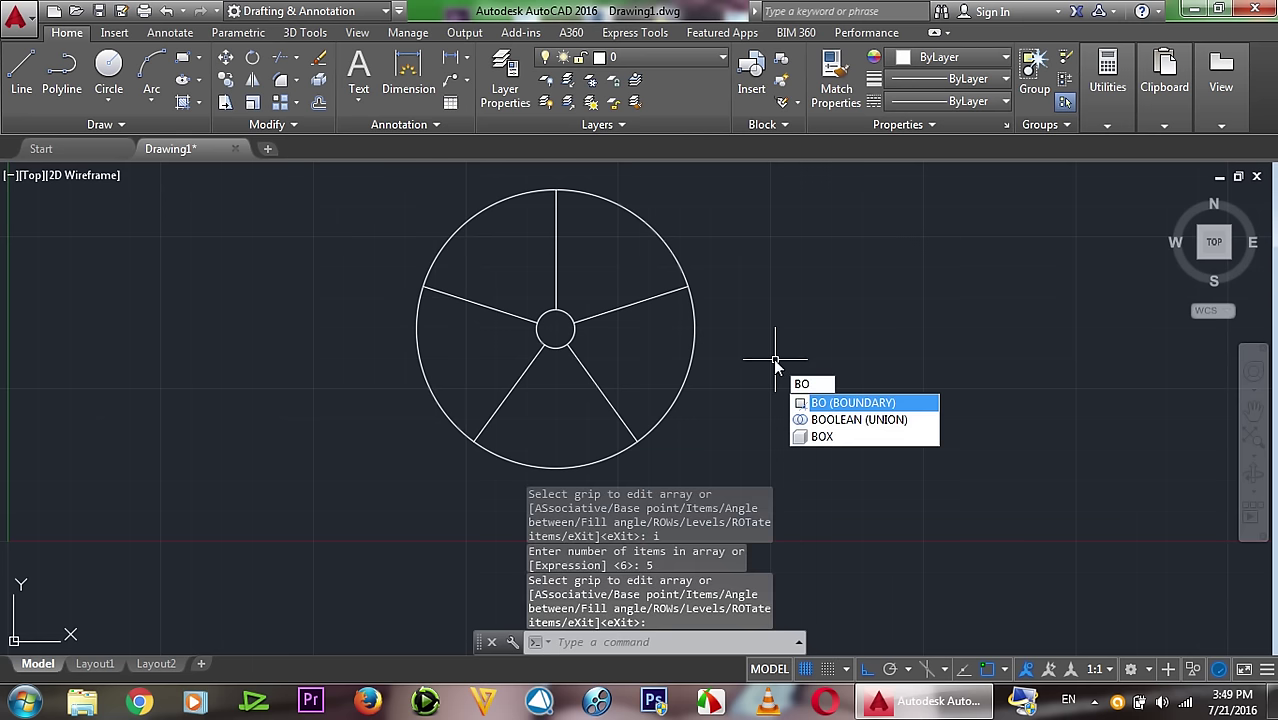
{"action": "key", "text": "Return"}
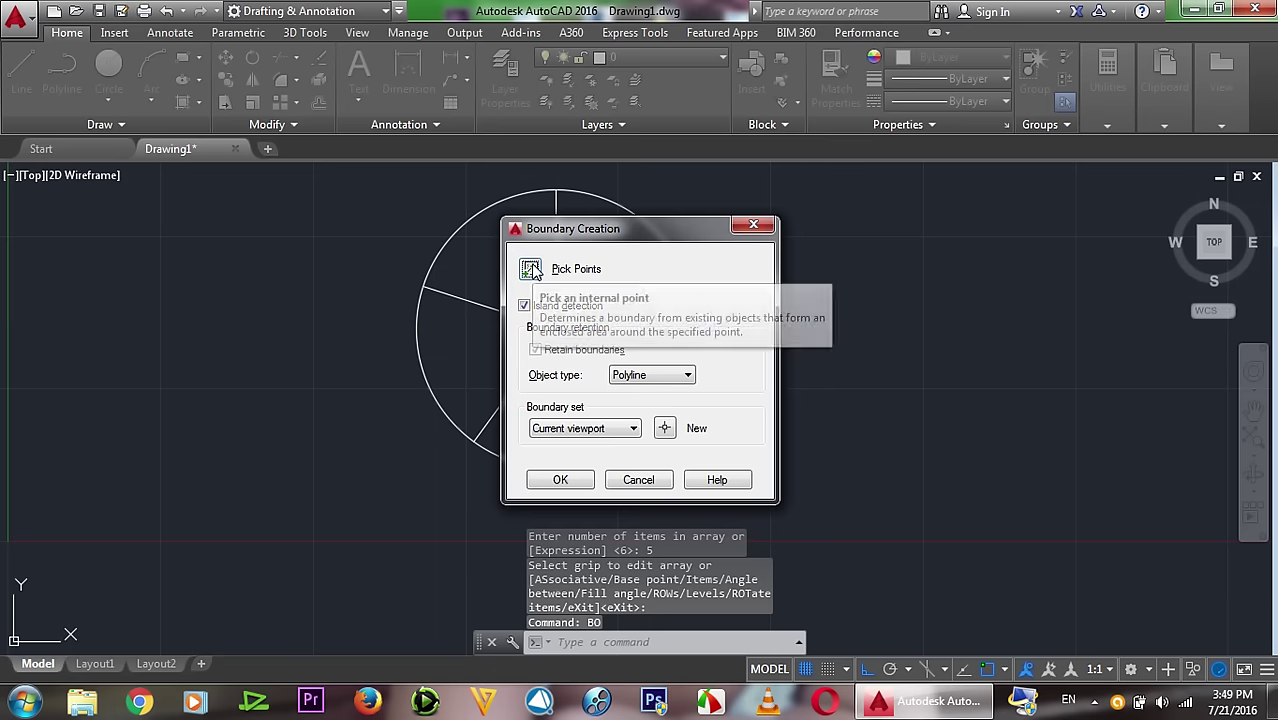
{"action": "left_click", "coordinate": [531, 270]}
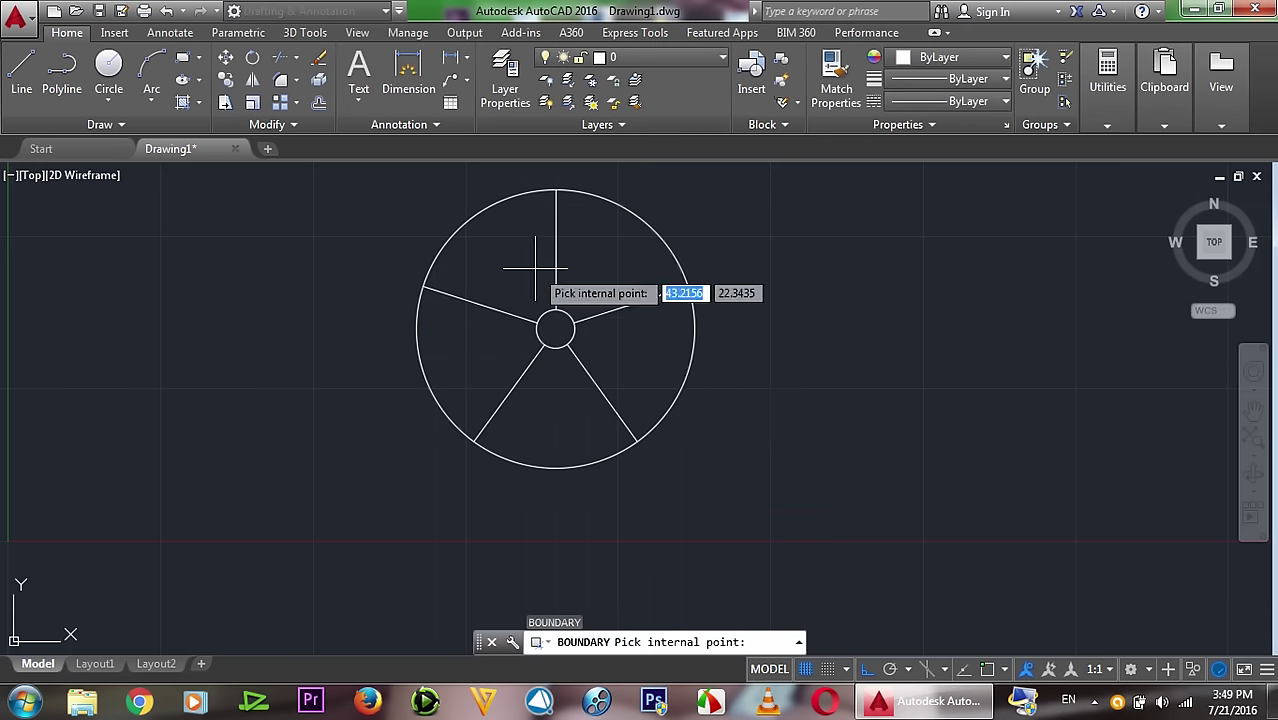
{"action": "left_click", "coordinate": [644, 353]}
{"action": "key", "text": "Return"}
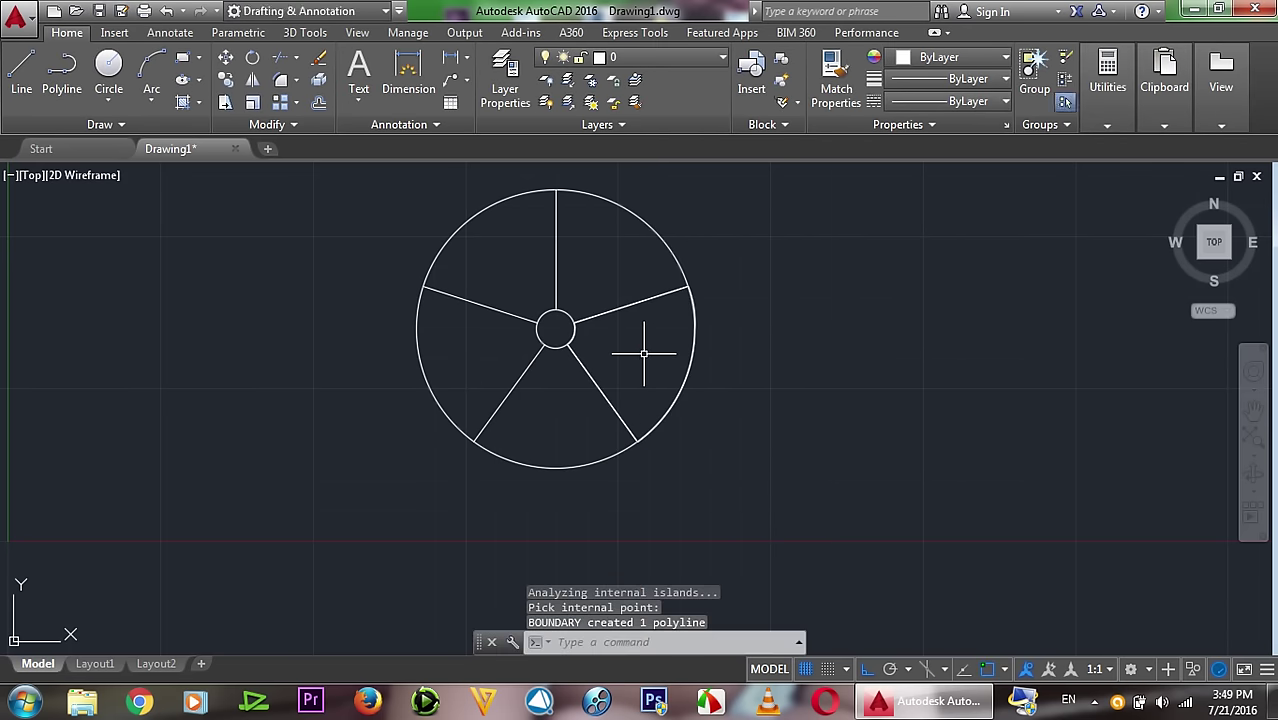
{"action": "type", "text": "m"}
Step: Move the new wedge outline to the right of the circle
{"action": "key", "text": "Return"}
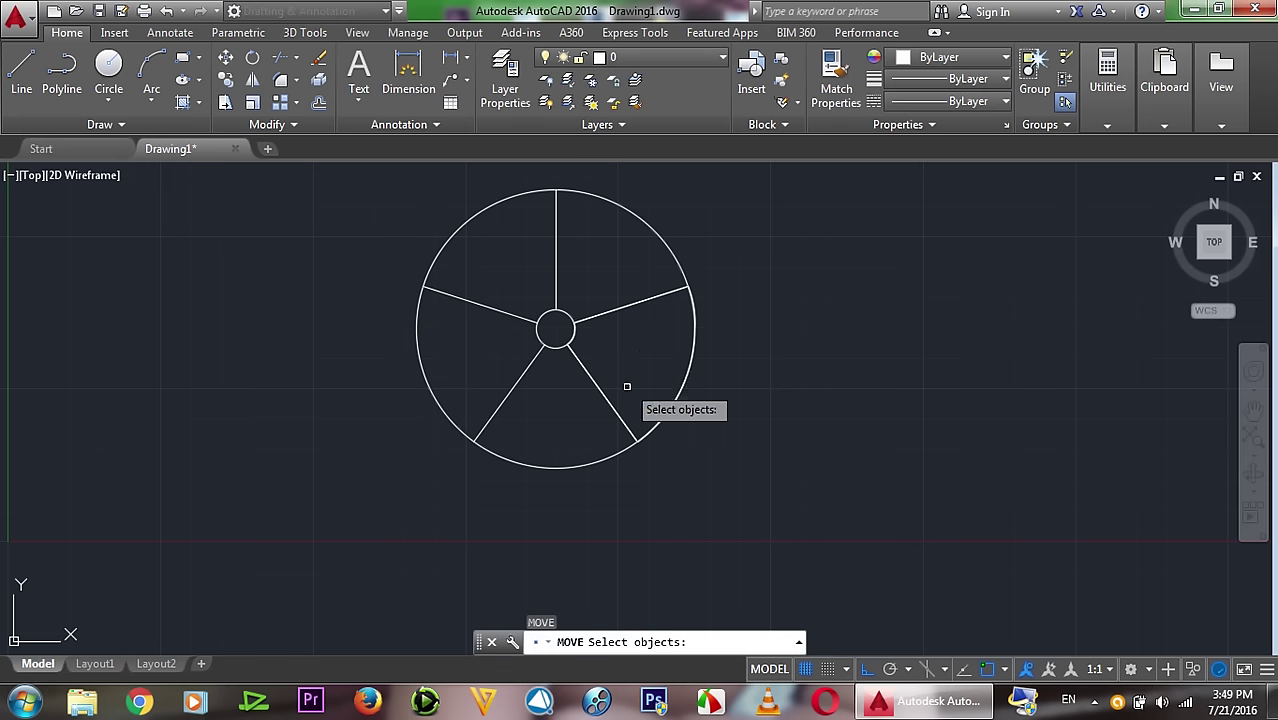
{"action": "left_click", "coordinate": [606, 388]}
{"action": "key", "text": "Return"}
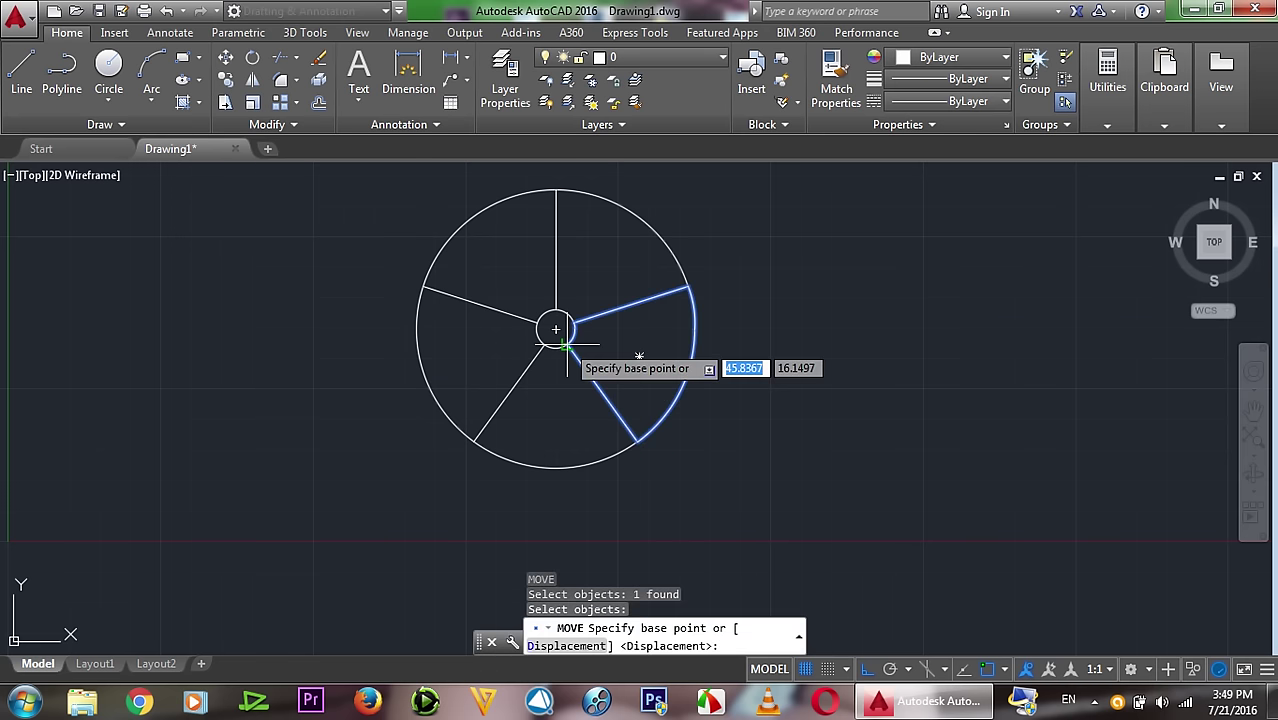
{"action": "left_click", "coordinate": [556, 330]}
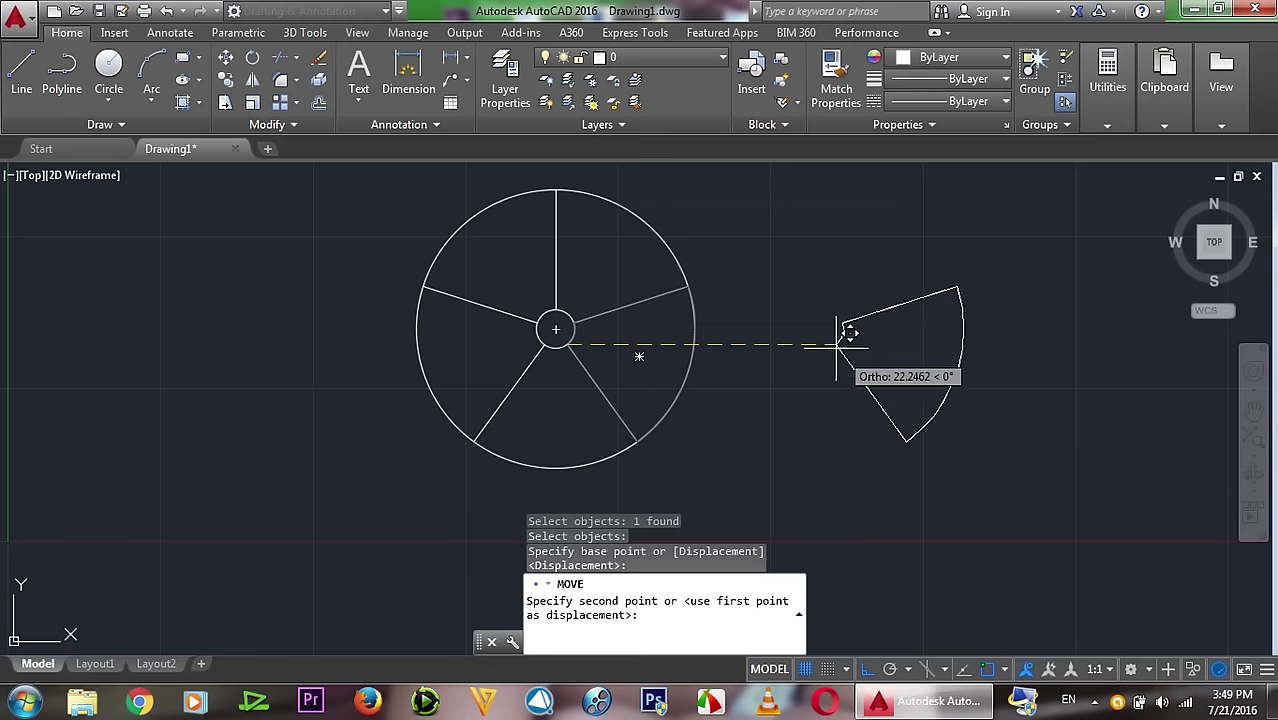
{"action": "scroll", "coordinate": [865, 340], "scroll_direction": "down", "scroll_amount": 3}
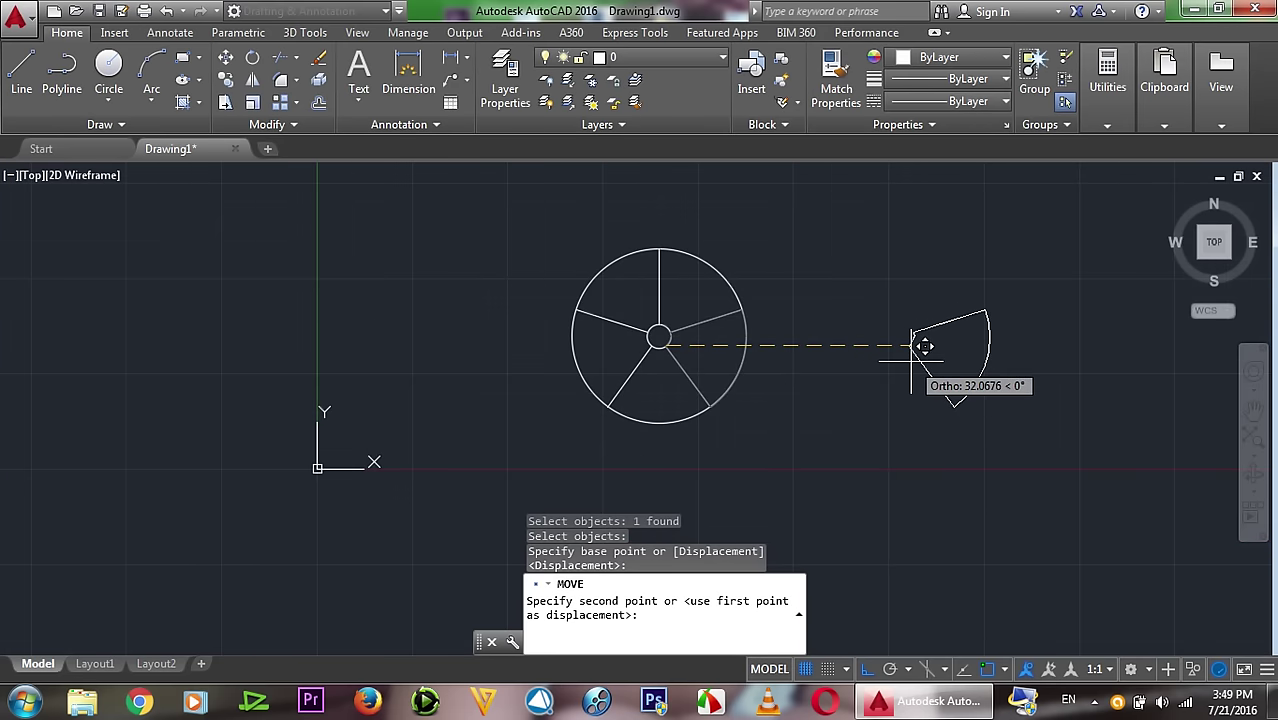
{"action": "left_click", "coordinate": [912, 345]}
{"action": "scroll", "coordinate": [1035, 332], "scroll_direction": "up", "scroll_amount": 4}
{"action": "type", "text": "X"}
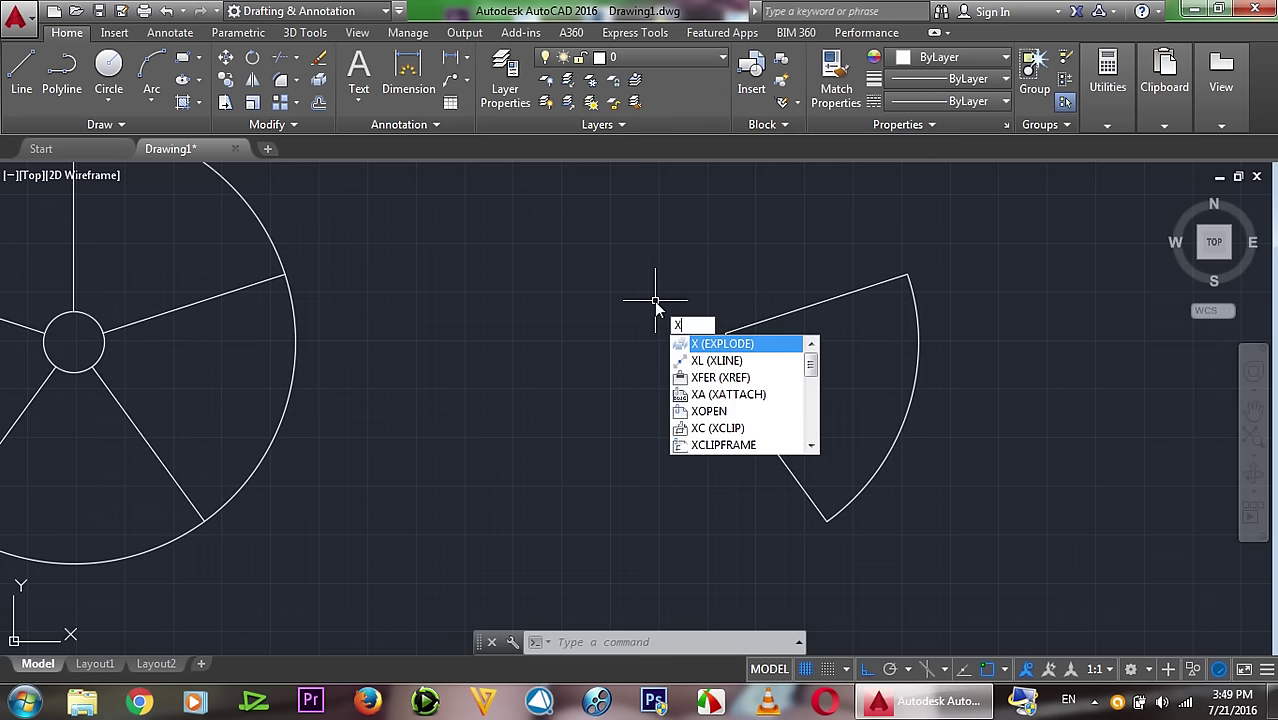
Step: Explode the wedge outline into separate edges
{"action": "key", "text": "Return"}
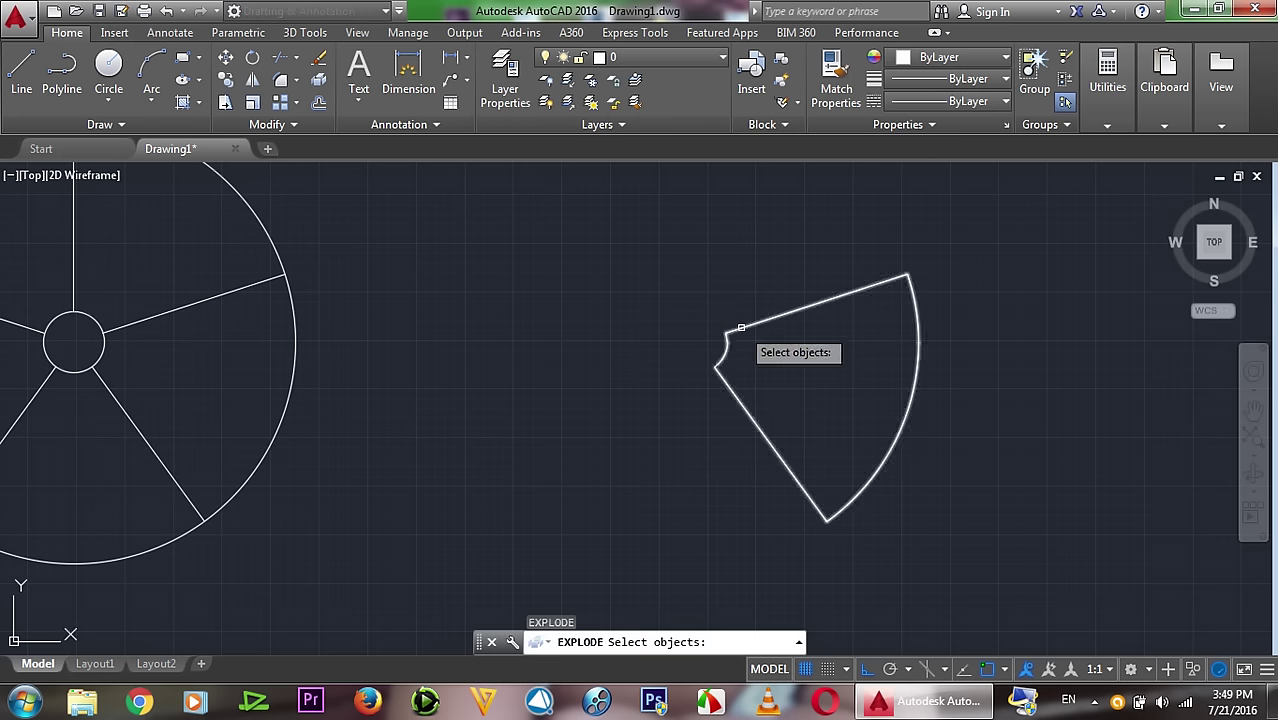
{"action": "left_click", "coordinate": [741, 327]}
{"action": "key", "text": "Return"}
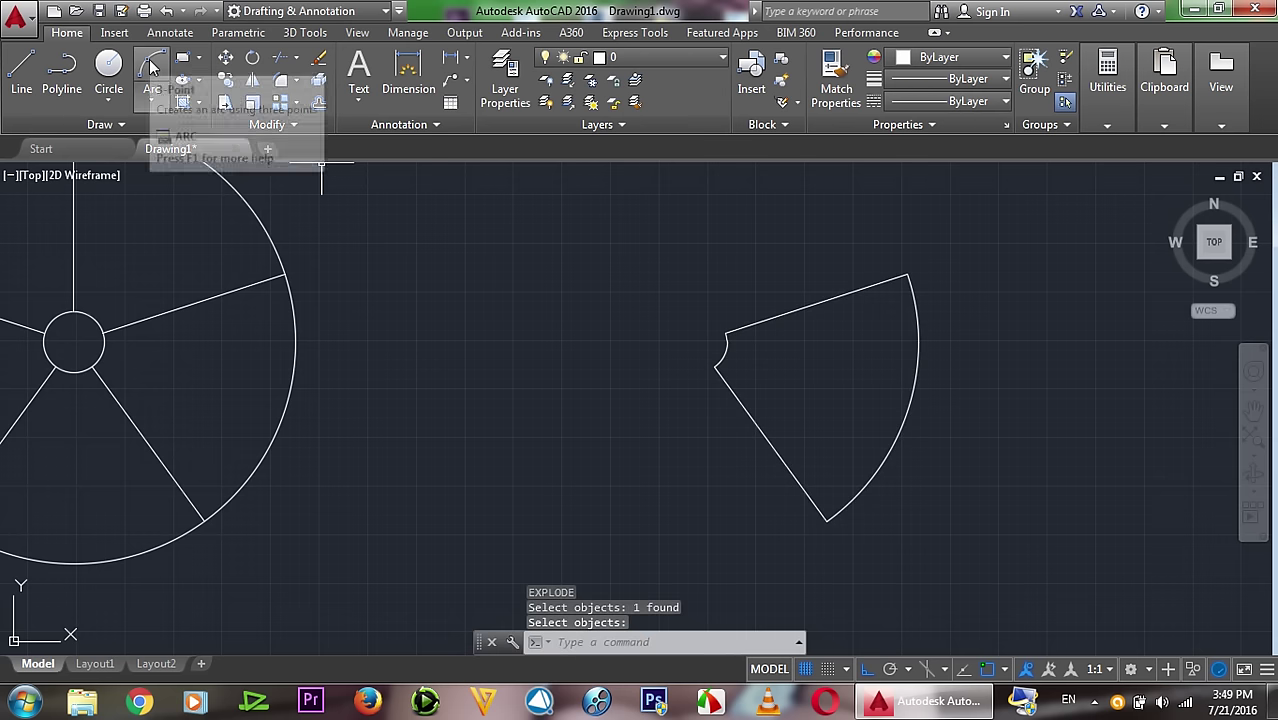
Step: Draw a 3-point arc from the wedge's upper-left endpoint to its upper-right corner
{"action": "left_click", "coordinate": [151, 72]}
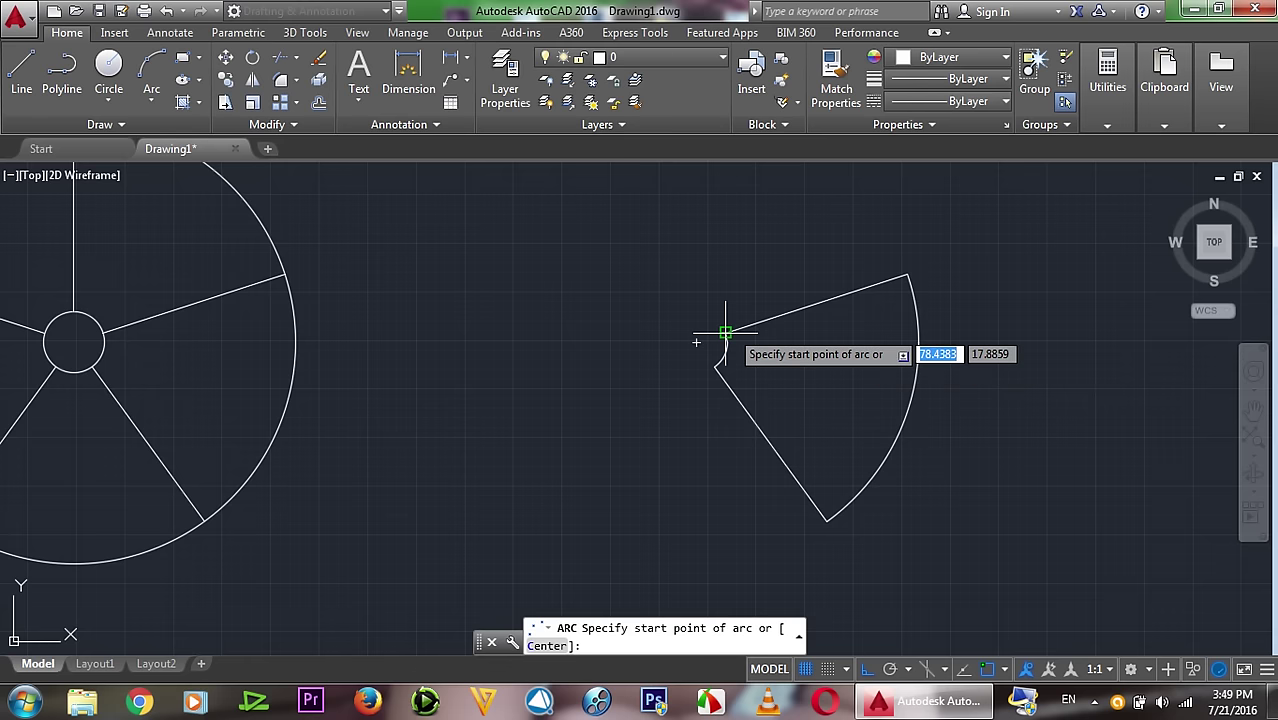
{"action": "left_click", "coordinate": [725, 332]}
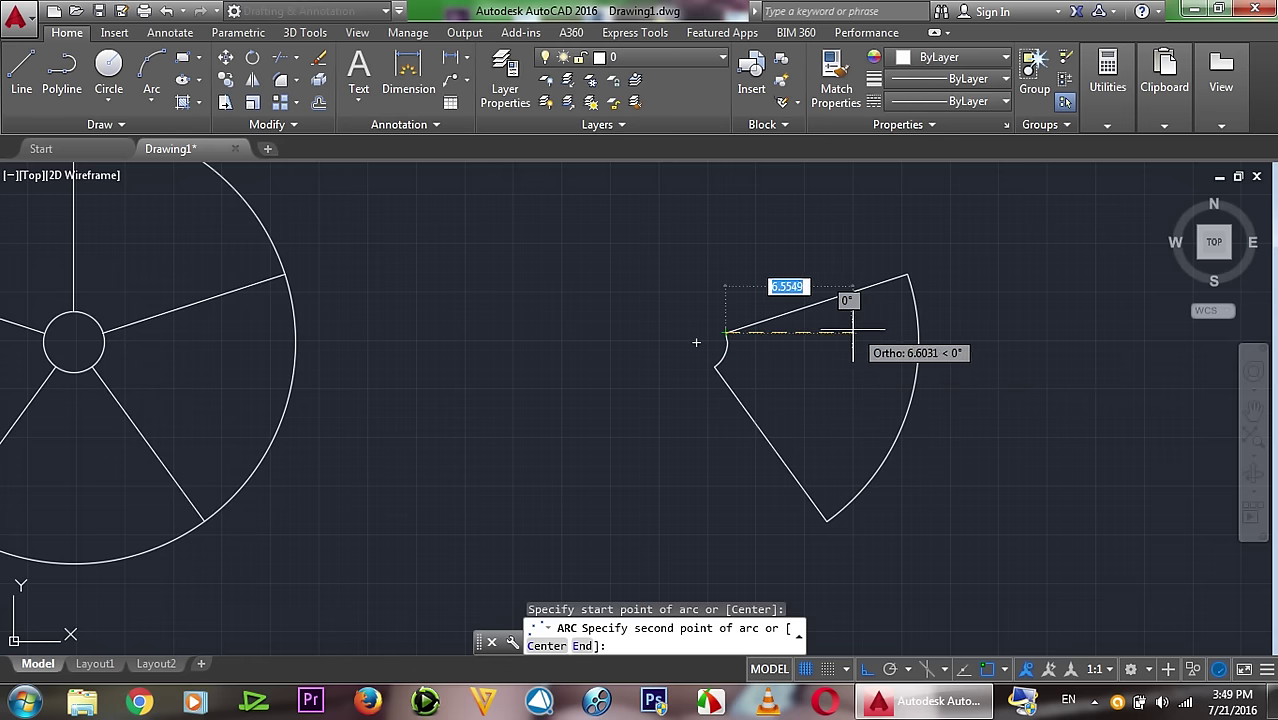
{"action": "left_click", "coordinate": [851, 332]}
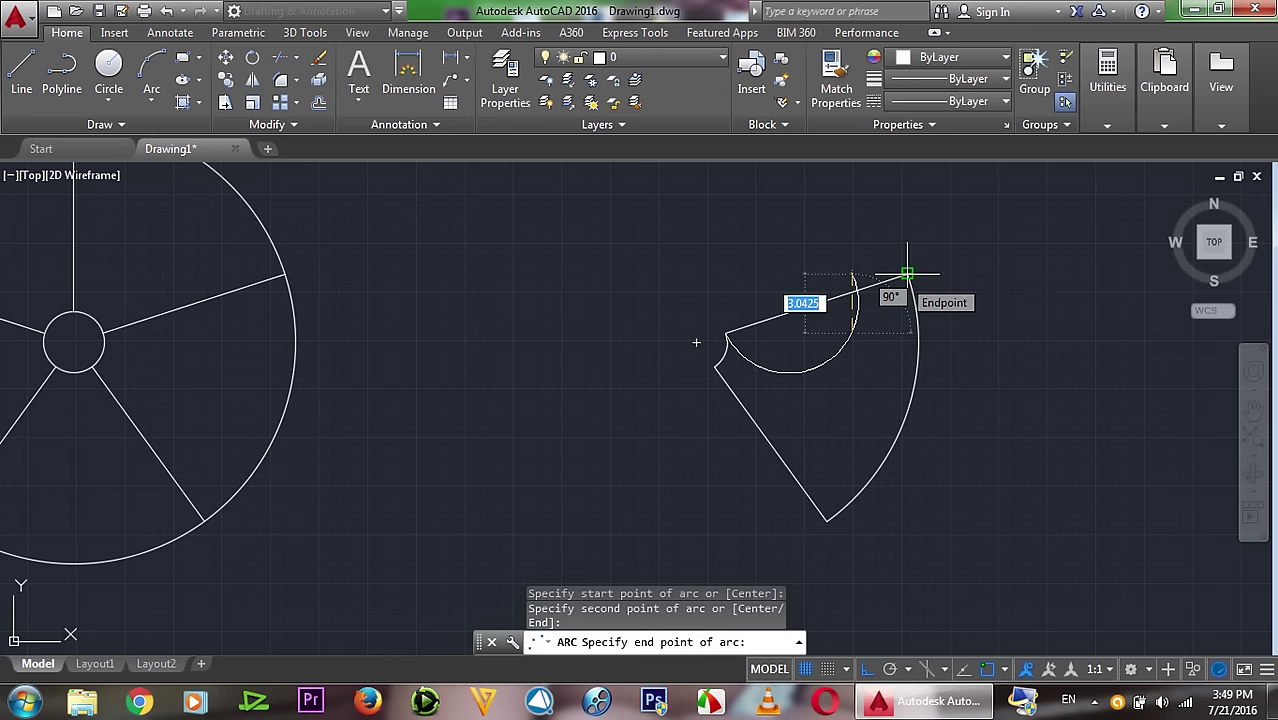
{"action": "key", "text": "F8"}
{"action": "left_click", "coordinate": [906, 275]}
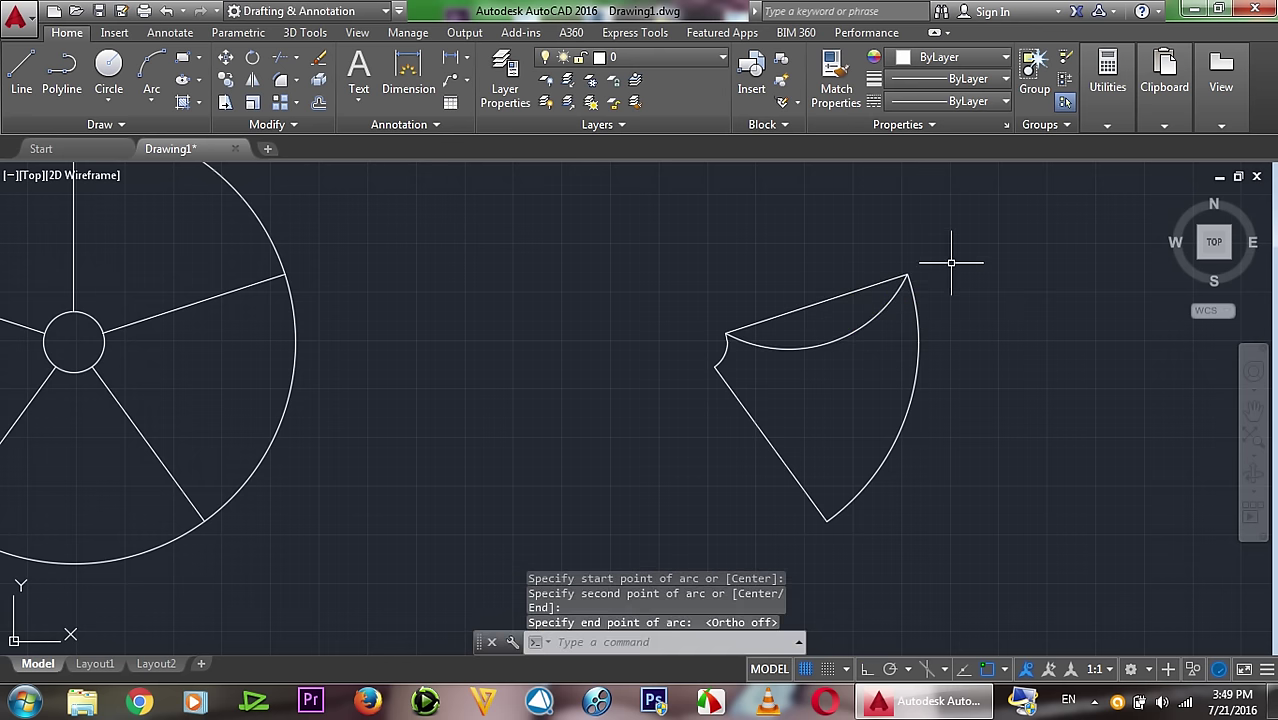
{"action": "left_click", "coordinate": [828, 298]}
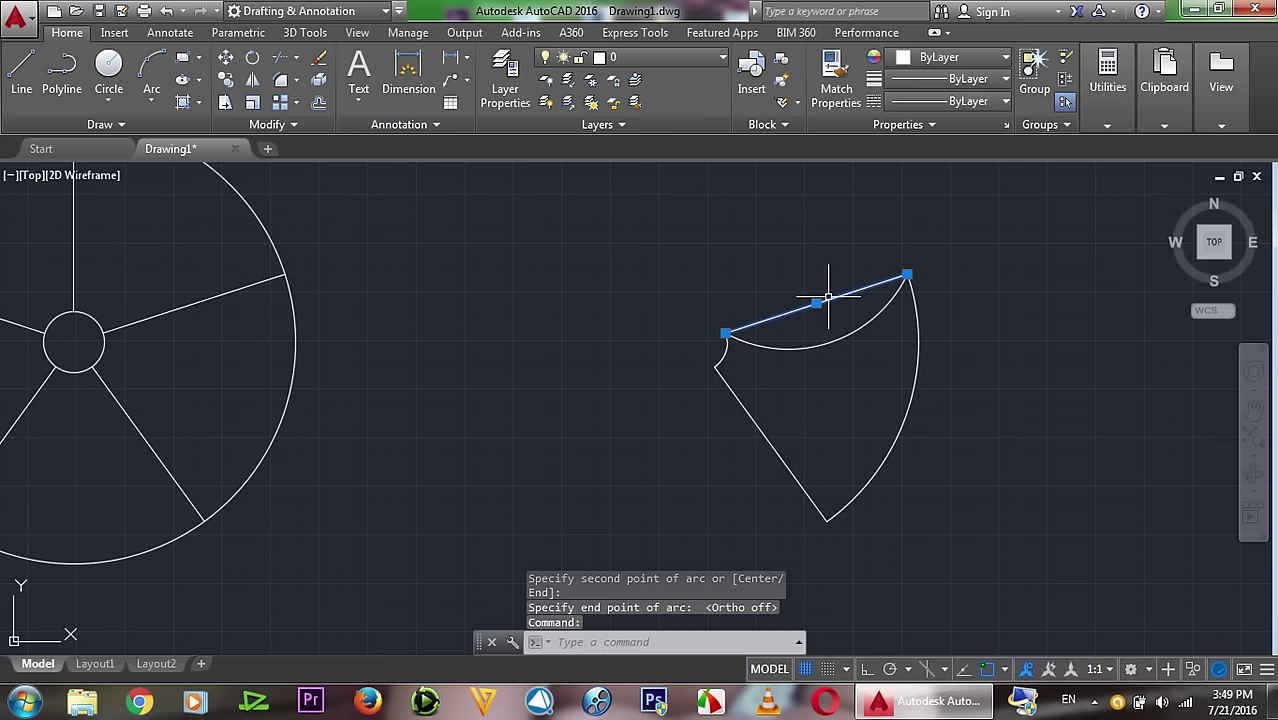
{"action": "type", "text": "E"}
Step: Undo deleting the top edge and erase the first curved arc instead
{"action": "key", "text": "Return"}
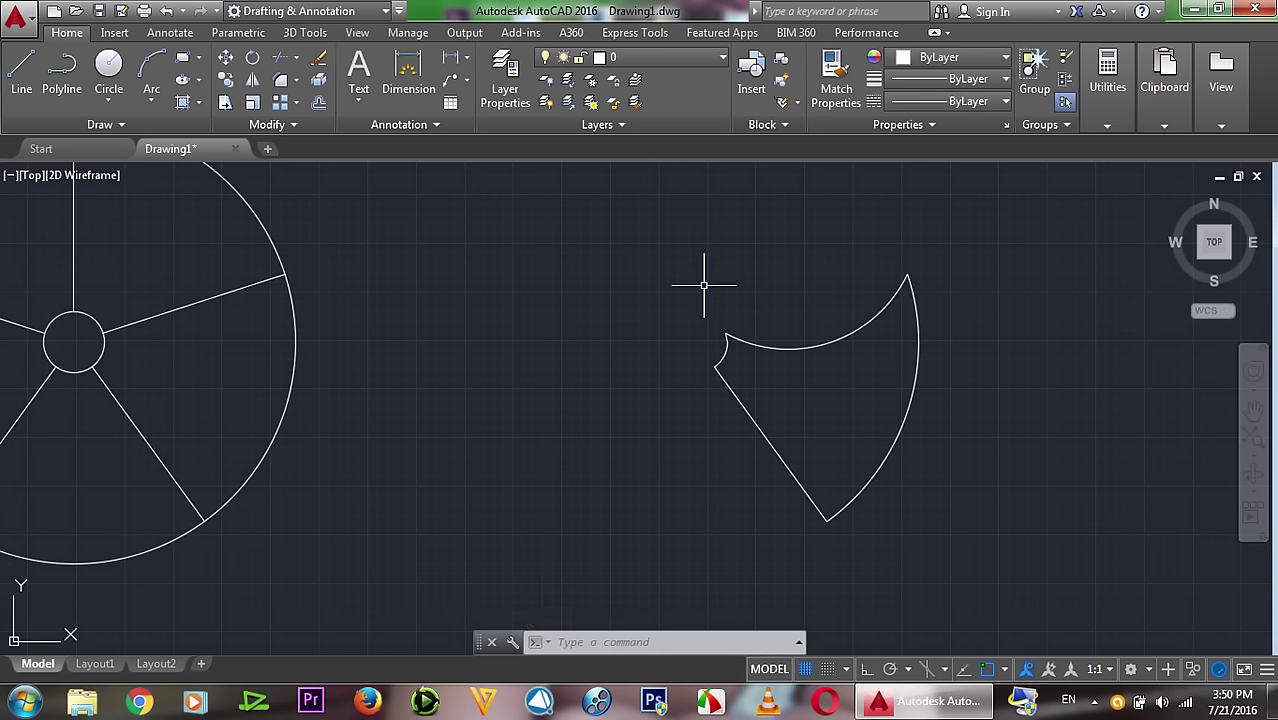
{"action": "key", "text": "ctrl+z"}
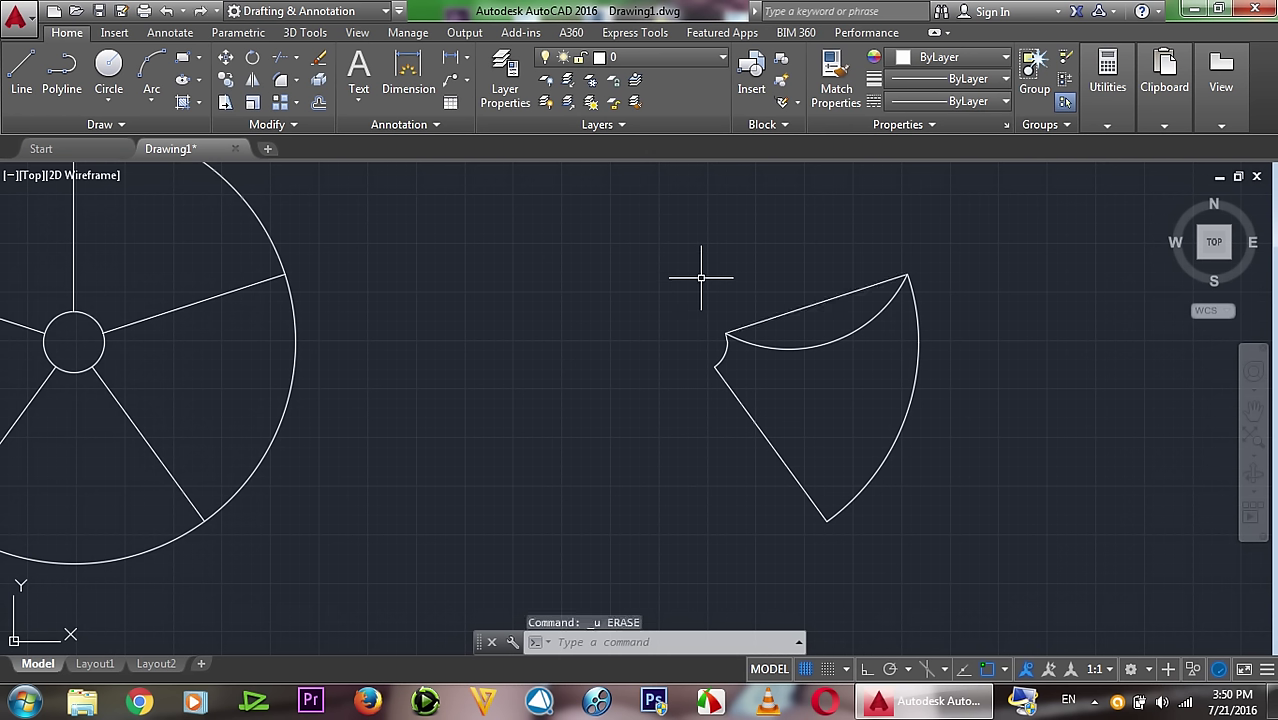
{"action": "type", "text": "e"}
{"action": "key", "text": "Return"}
{"action": "left_click", "coordinate": [813, 348]}
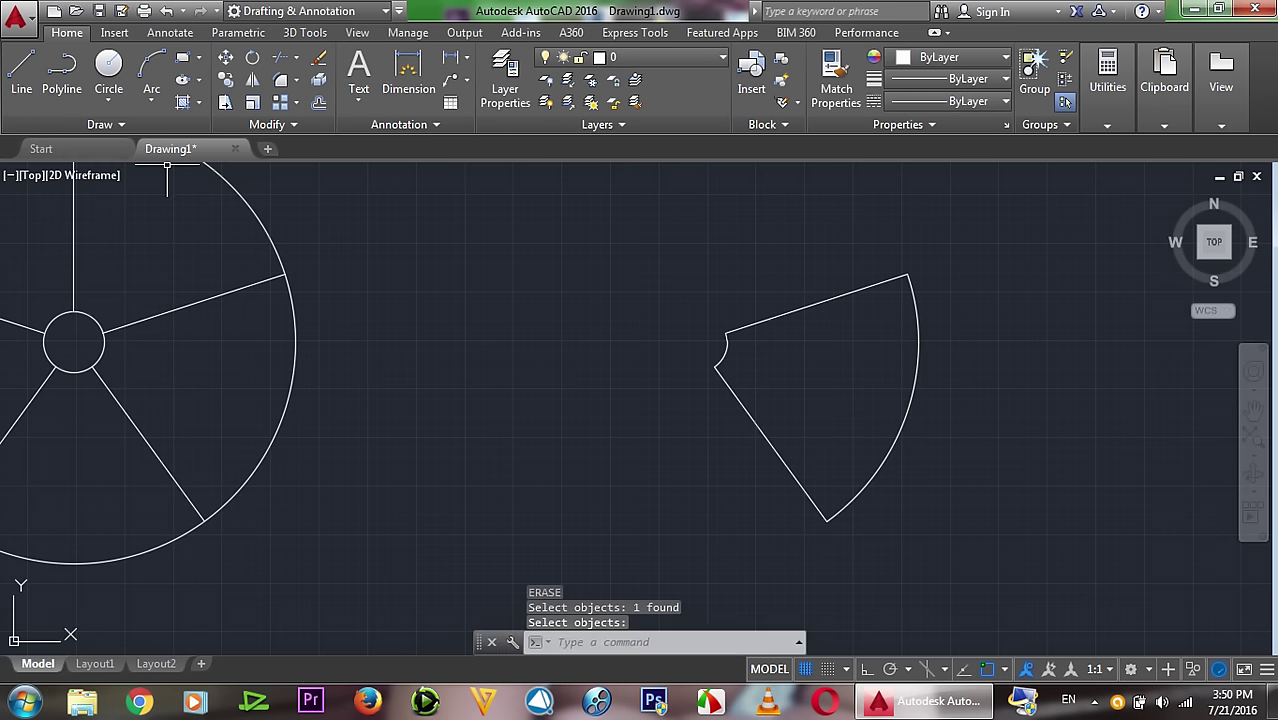
Step: Redraw a 3-point arc across the wedge top and erase the straight top edge
{"action": "left_click", "coordinate": [151, 72]}
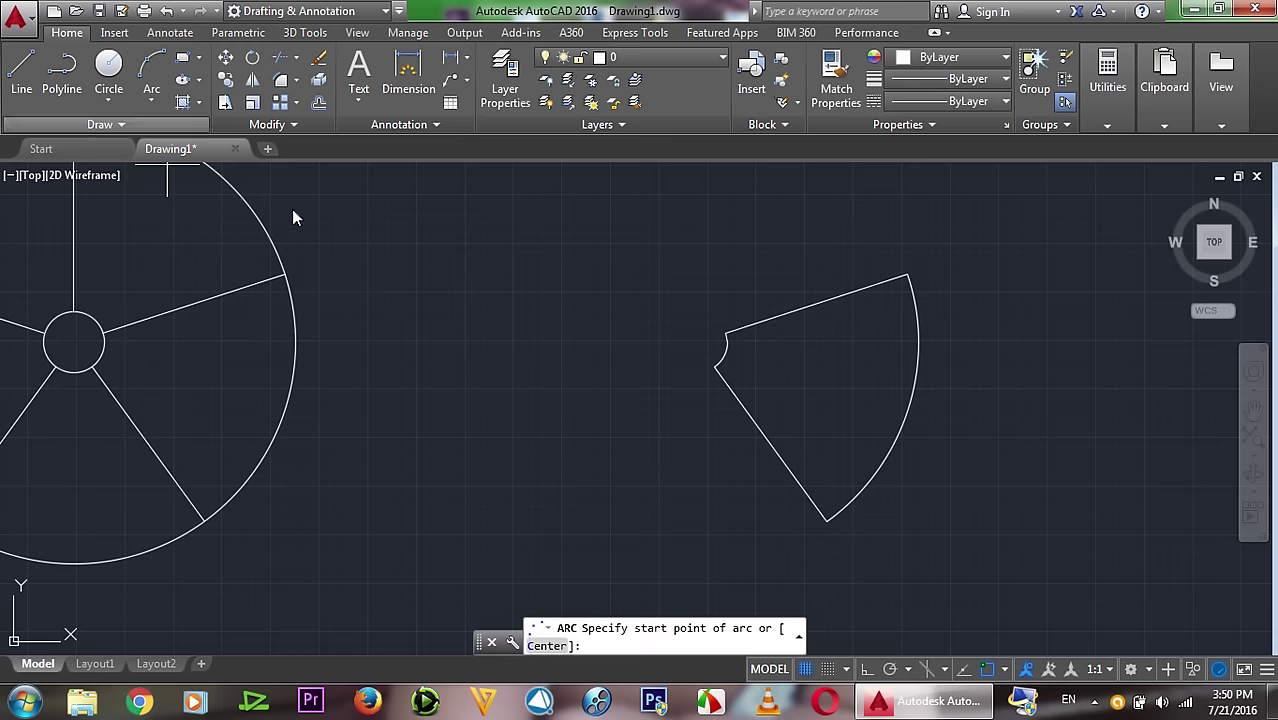
{"action": "left_click", "coordinate": [726, 333]}
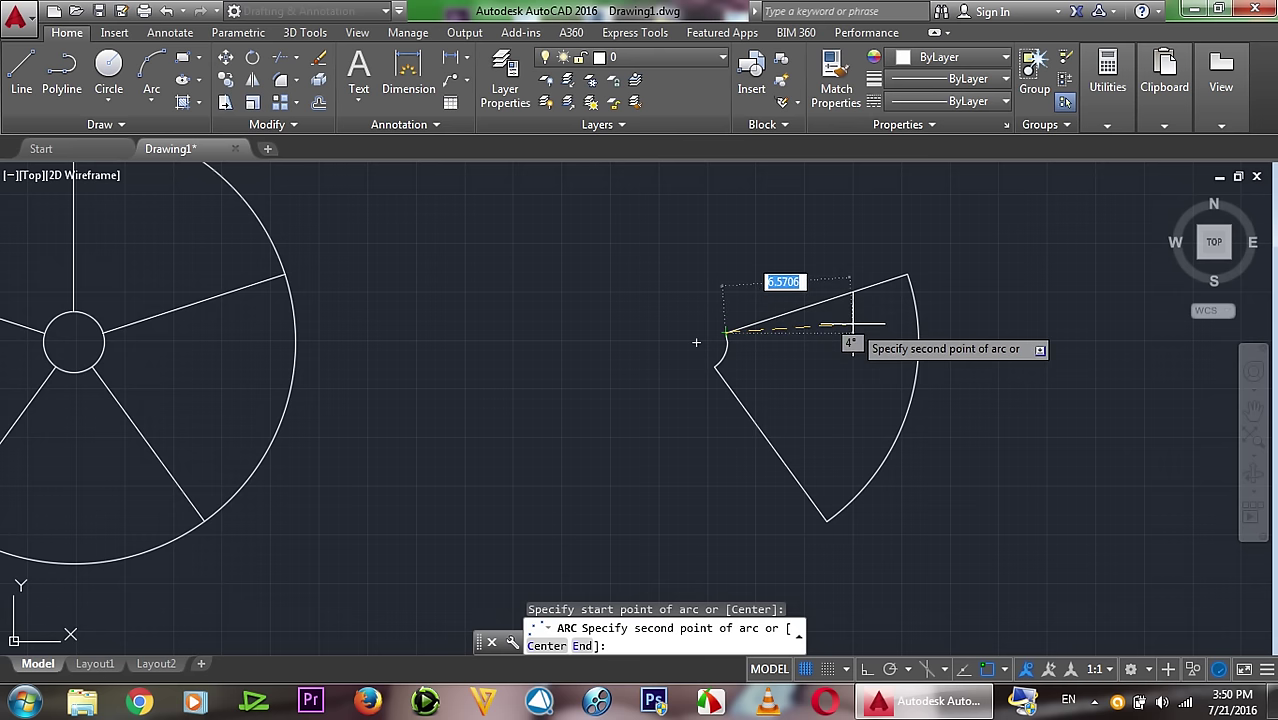
{"action": "left_click", "coordinate": [853, 322]}
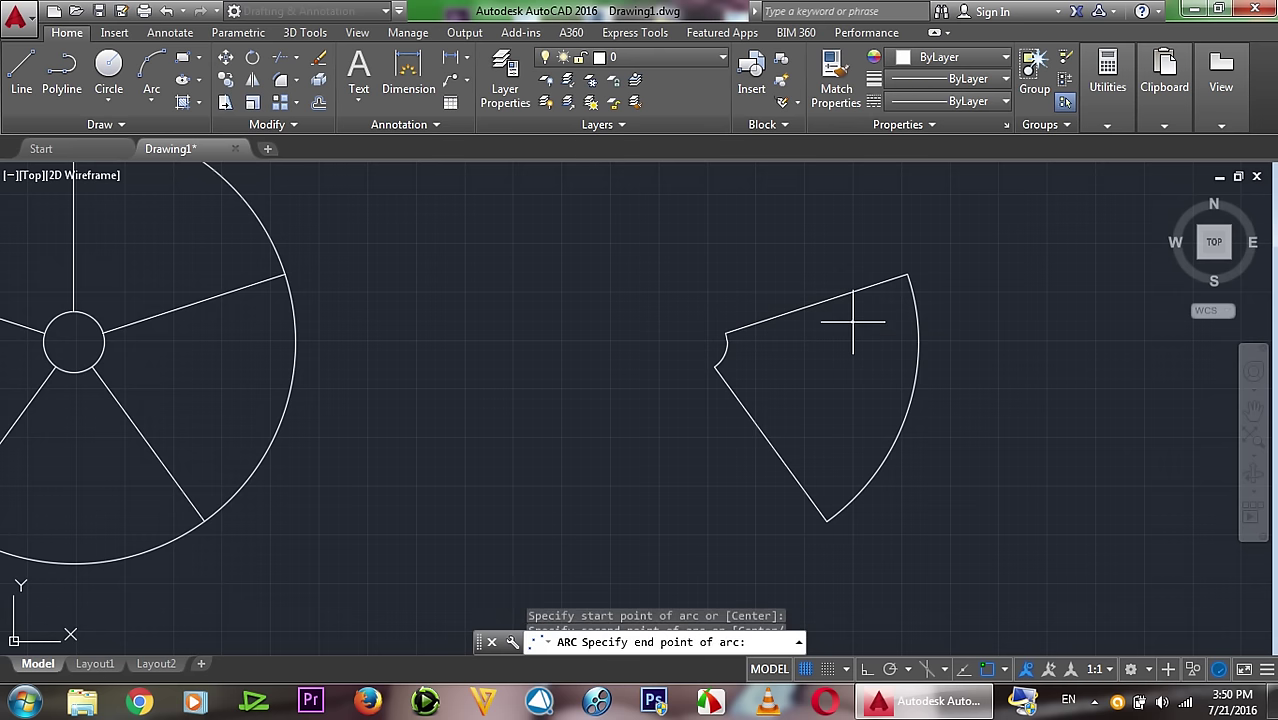
{"action": "left_click", "coordinate": [907, 276]}
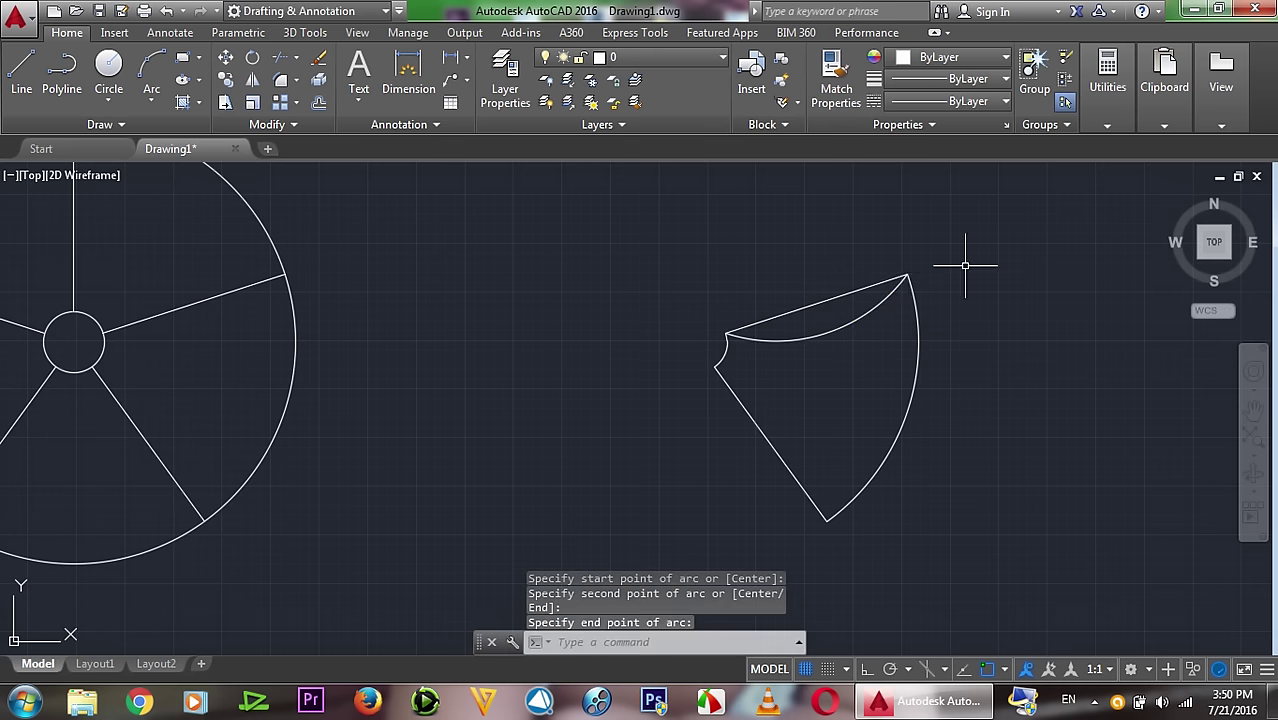
{"action": "left_click", "coordinate": [863, 287]}
{"action": "type", "text": "E"}
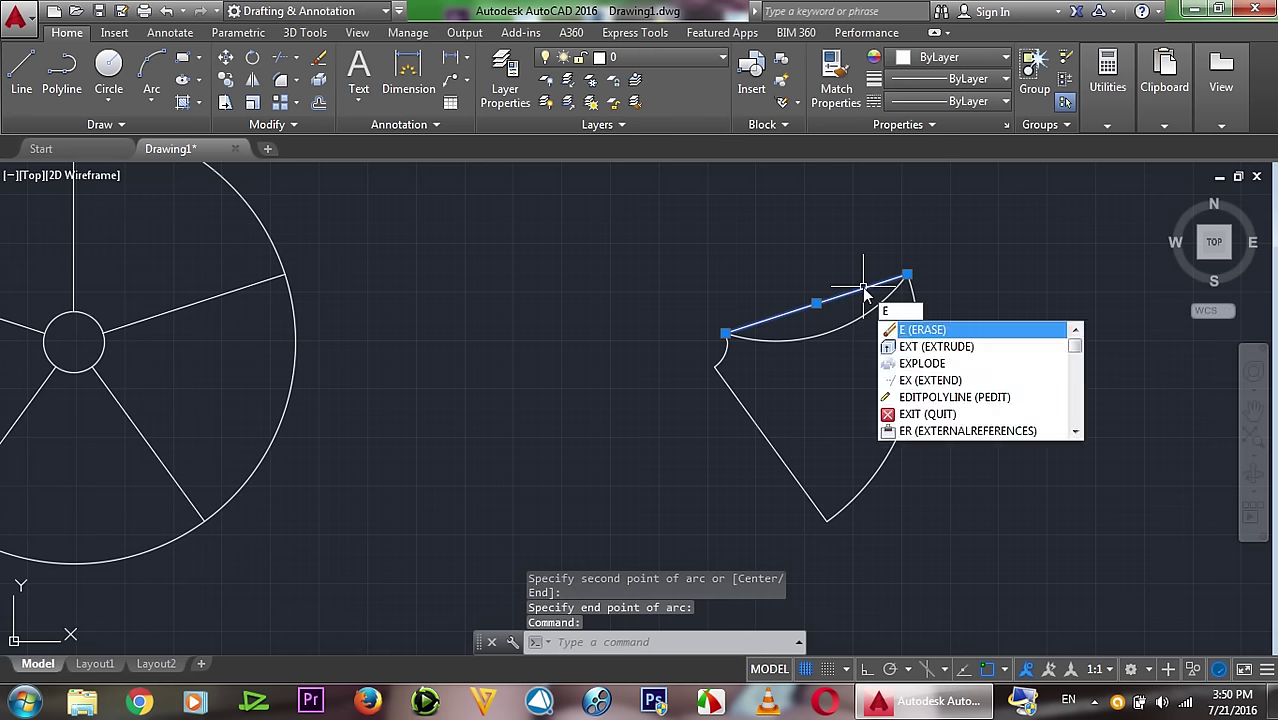
{"action": "key", "text": "Return"}
{"action": "key", "text": "Return"}
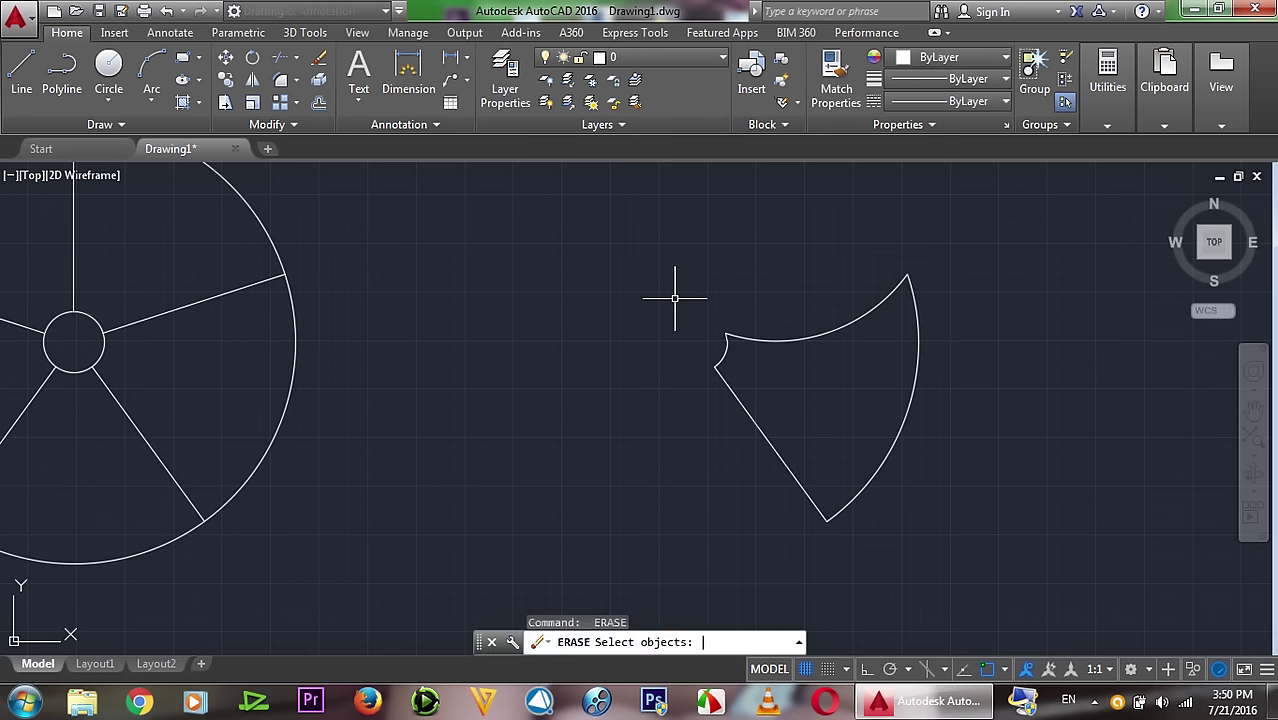
Step: Fillet the blade's bottom corner between the left edge and outer arc
{"action": "left_click", "coordinate": [280, 80]}
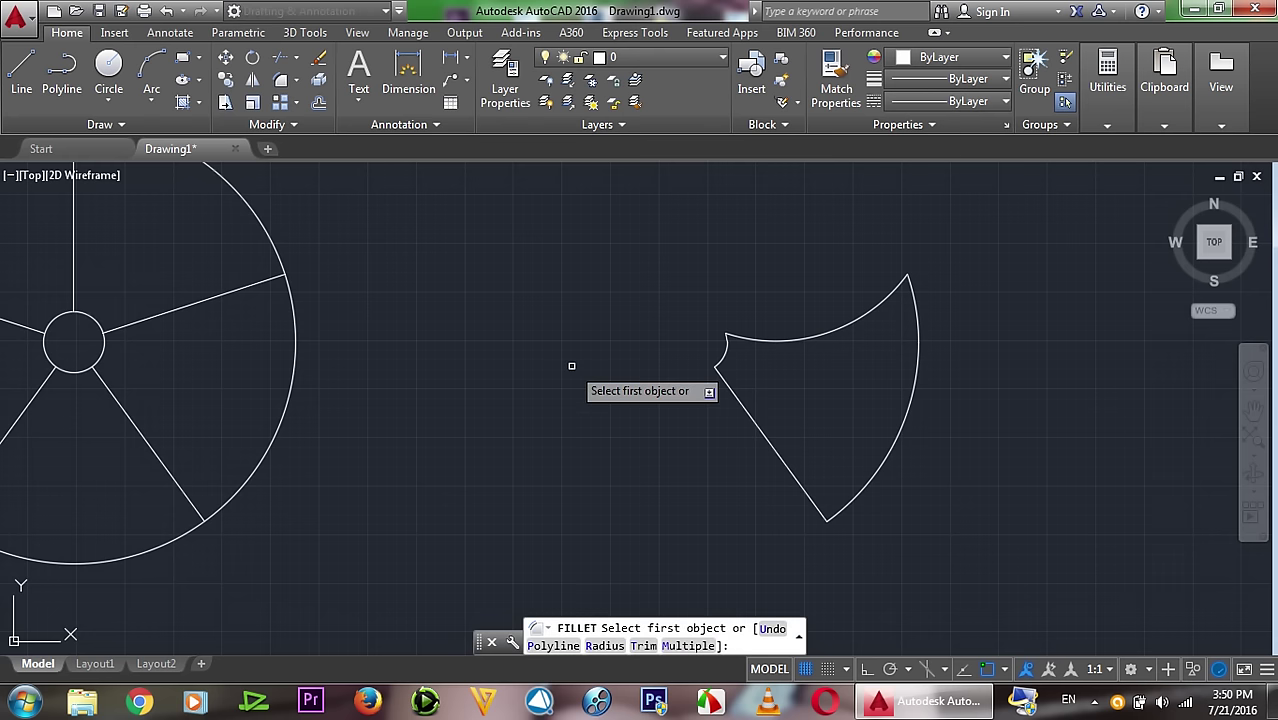
{"action": "type", "text": "r"}
{"action": "key", "text": "Return"}
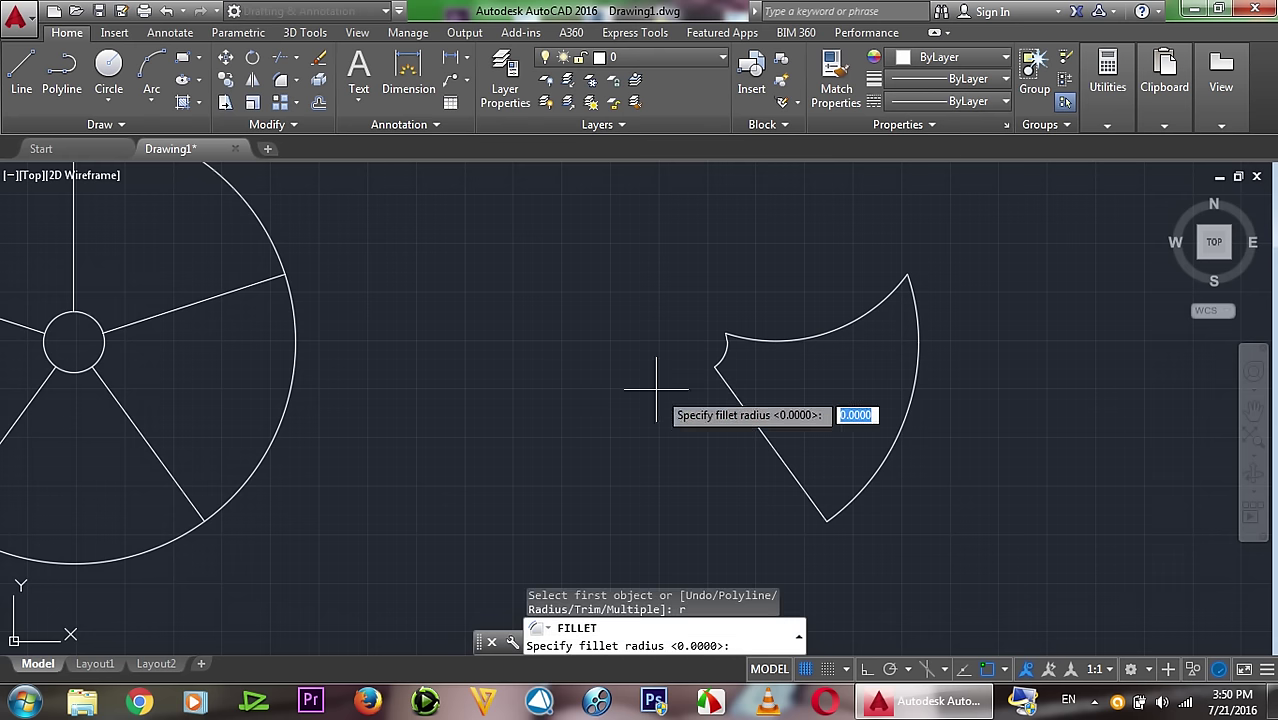
{"action": "left_click", "coordinate": [826, 521]}
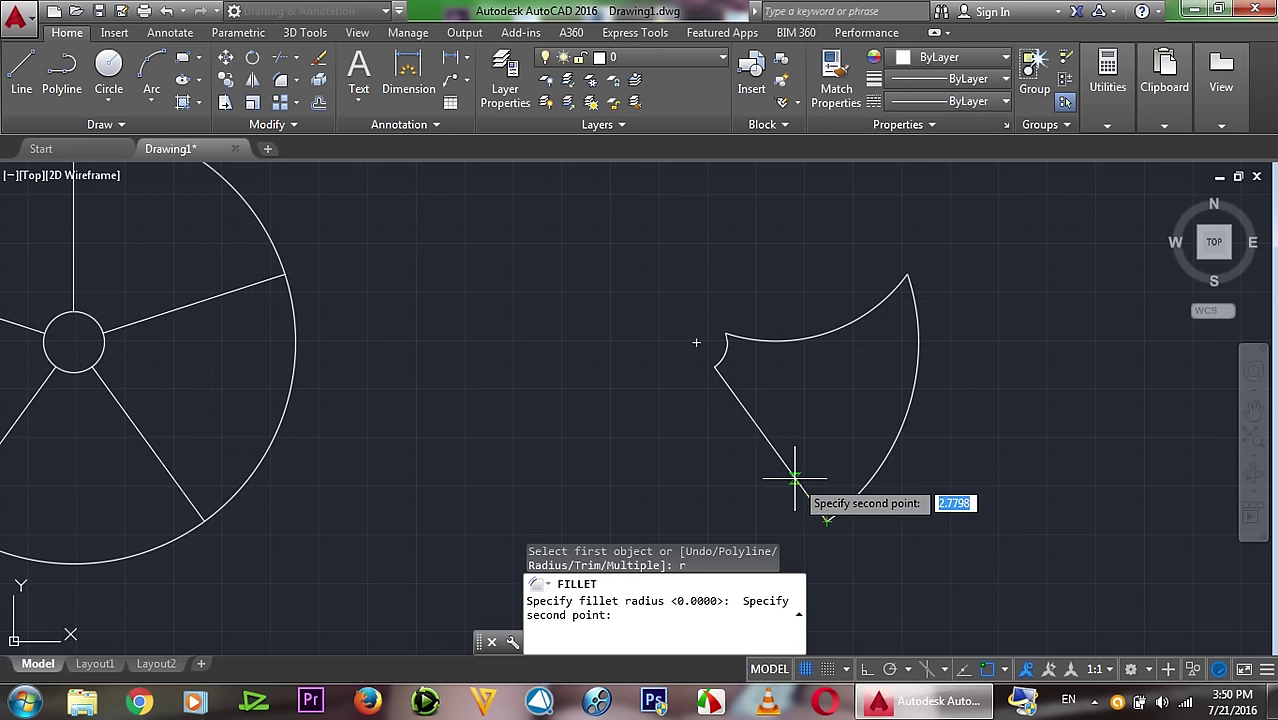
{"action": "left_click", "coordinate": [785, 470]}
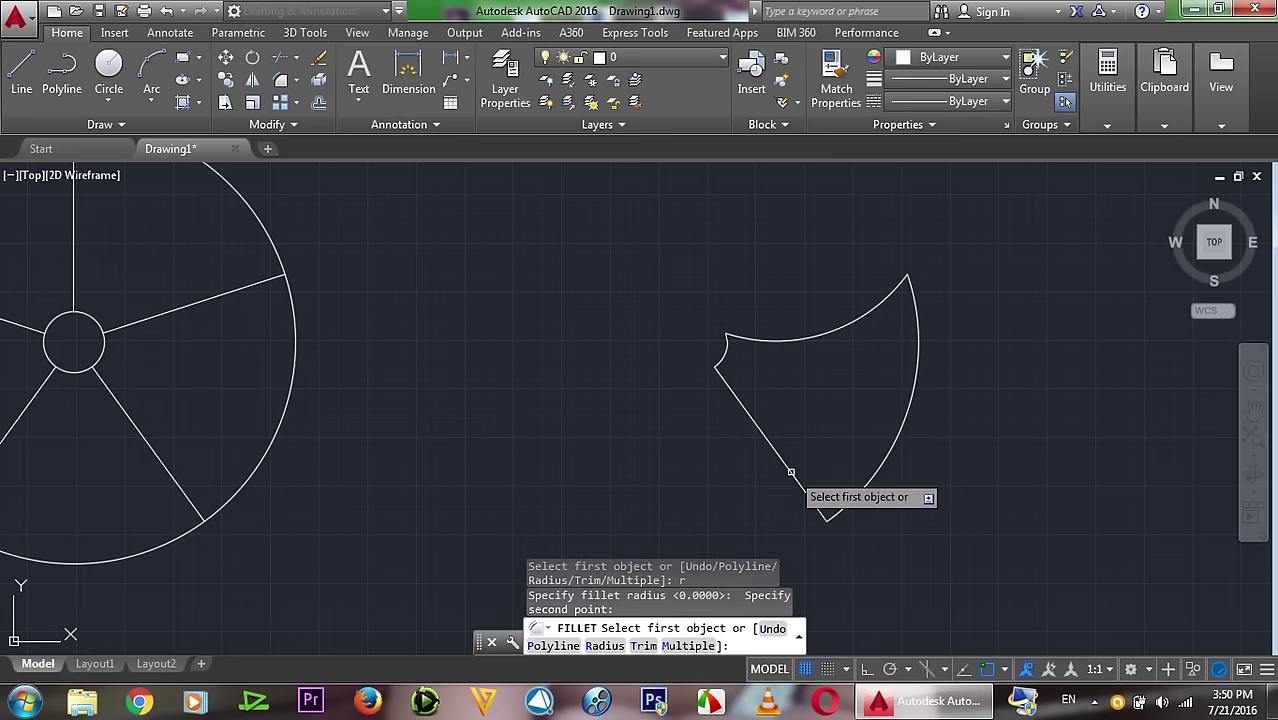
{"action": "left_click", "coordinate": [788, 471]}
{"action": "left_click", "coordinate": [872, 477]}
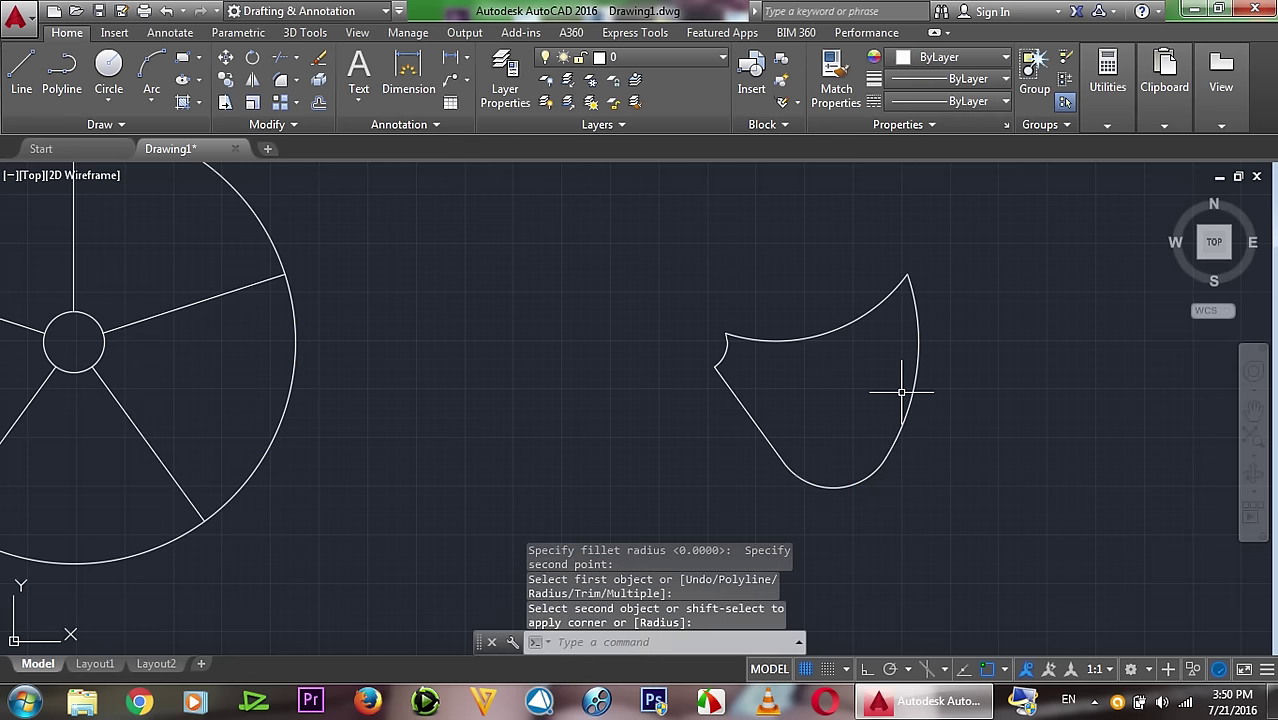
Step: Fillet the upper-right corner between the top arc and outer curve with a new radius
{"action": "key", "text": "Return"}
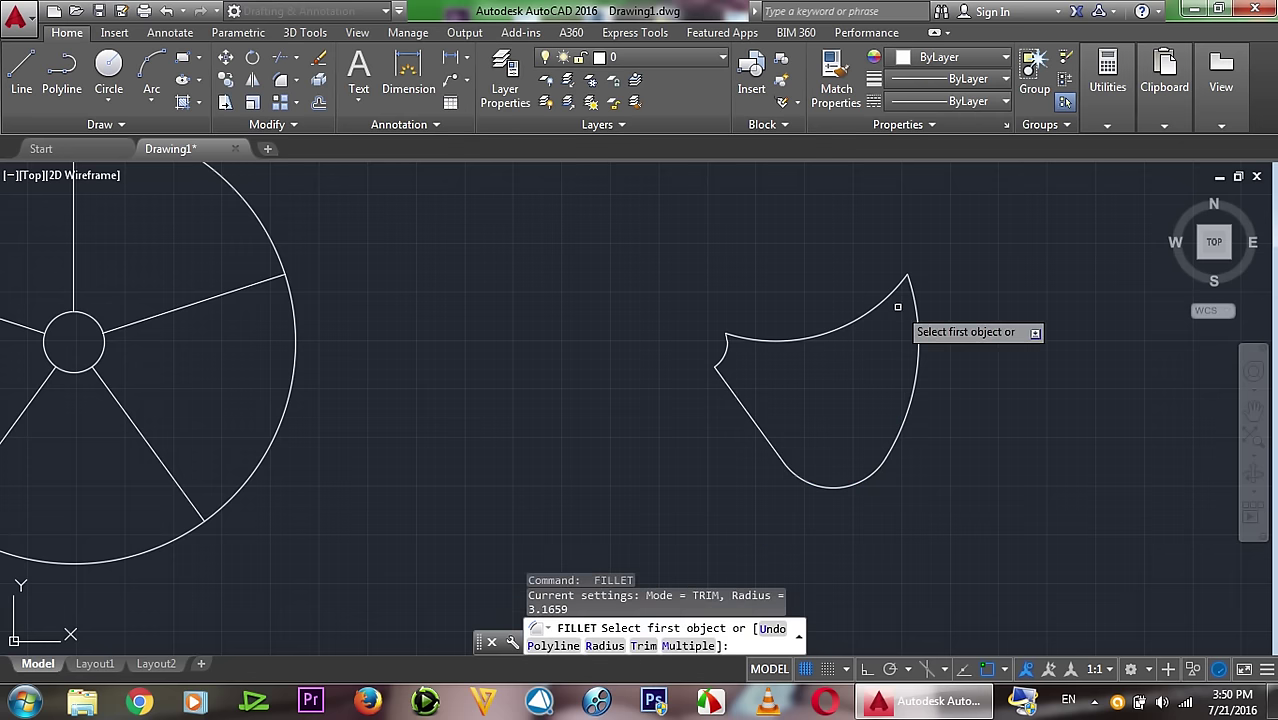
{"action": "type", "text": "r"}
{"action": "key", "text": "Return"}
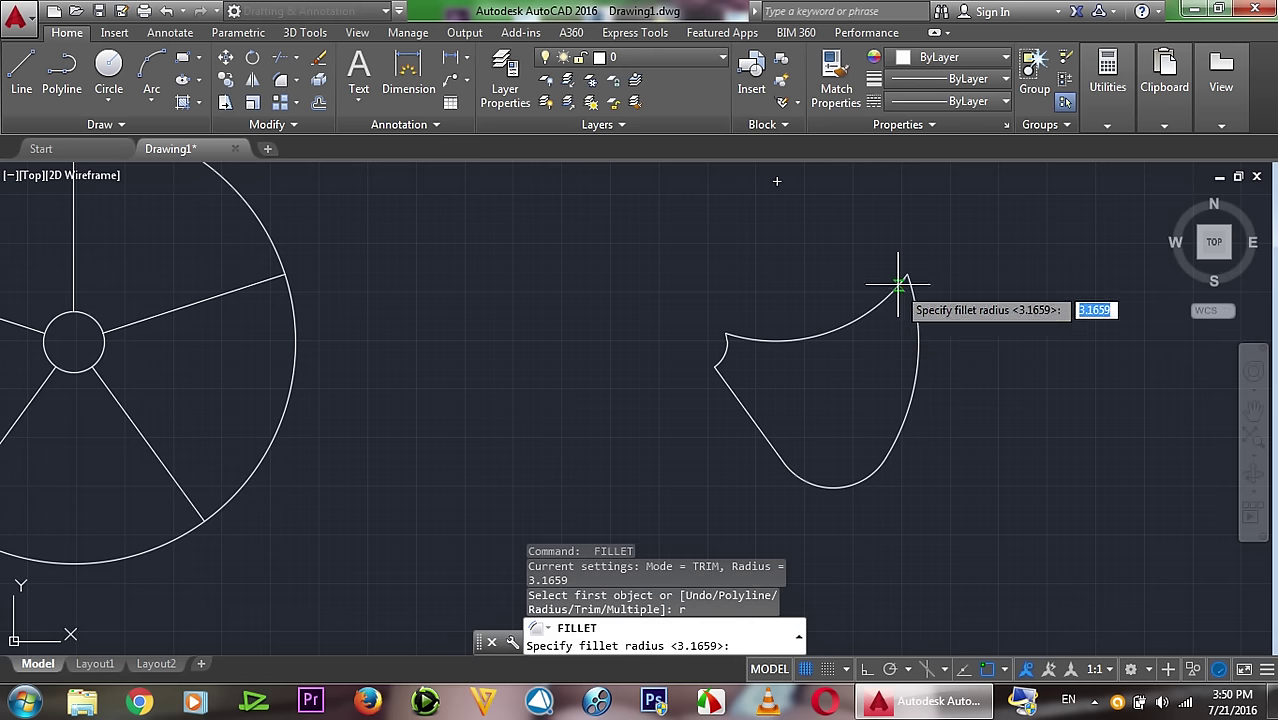
{"action": "left_click", "coordinate": [911, 290]}
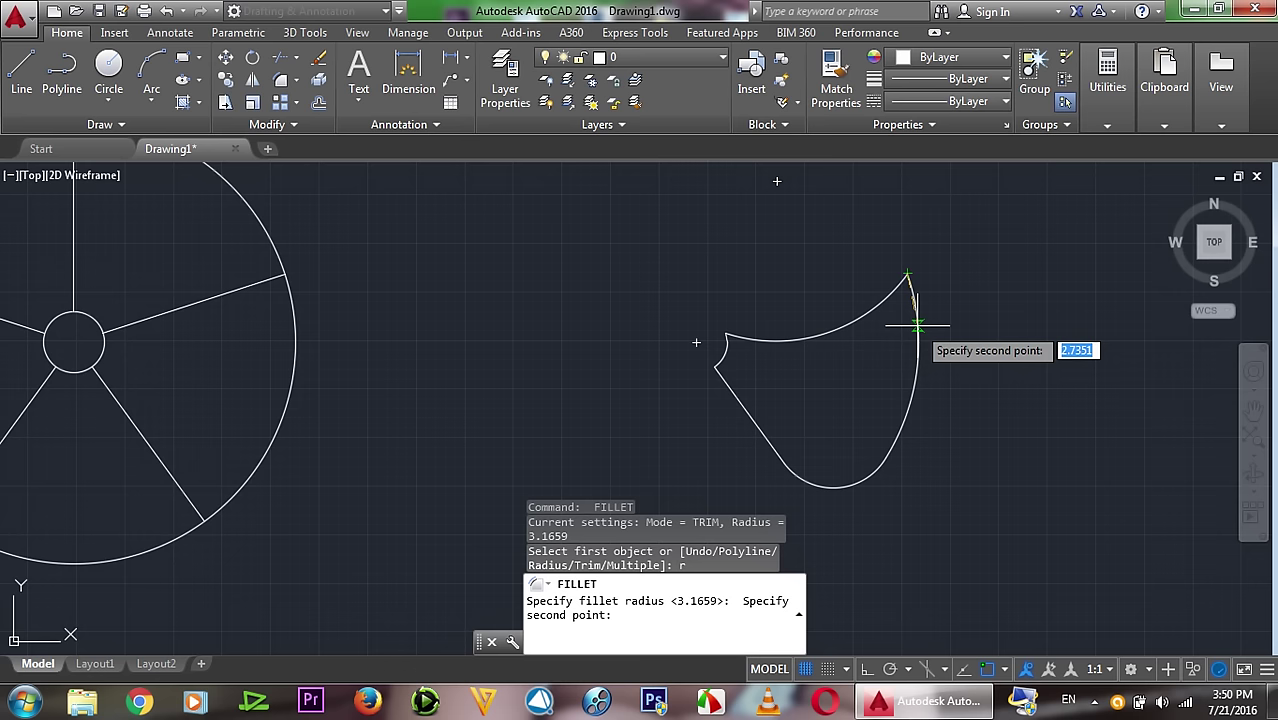
{"action": "left_click", "coordinate": [917, 320]}
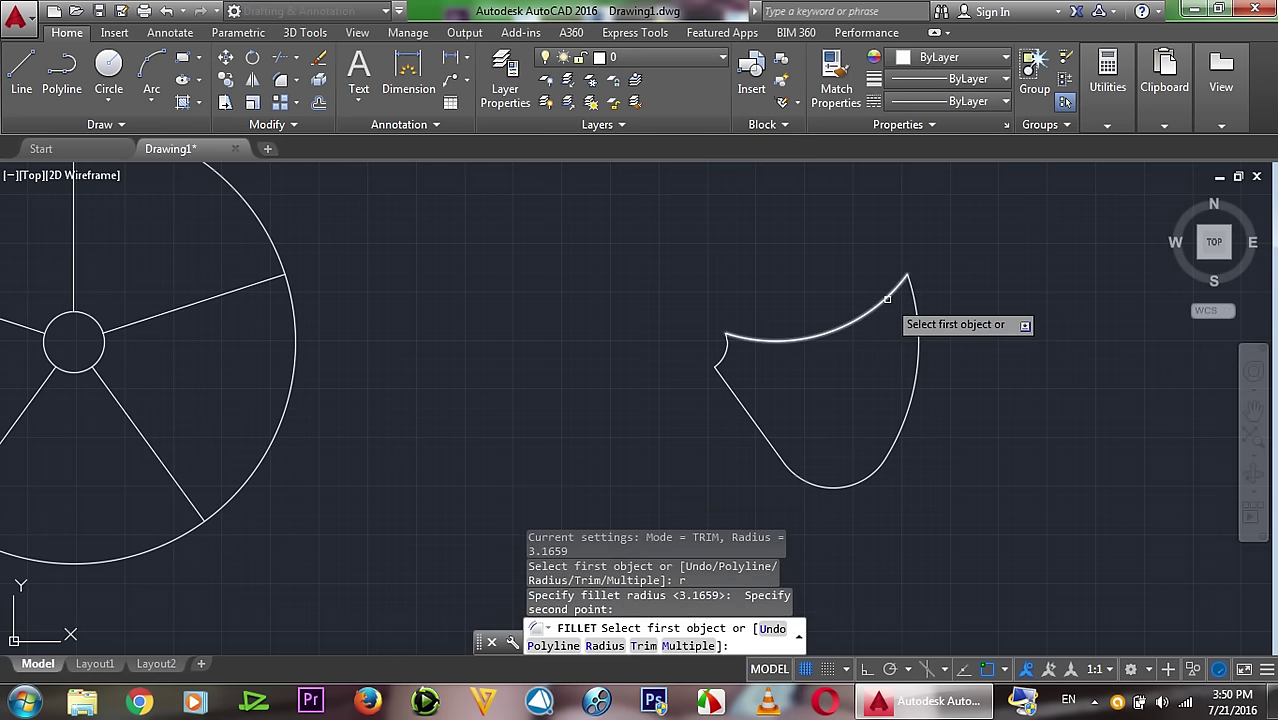
{"action": "left_click", "coordinate": [906, 300]}
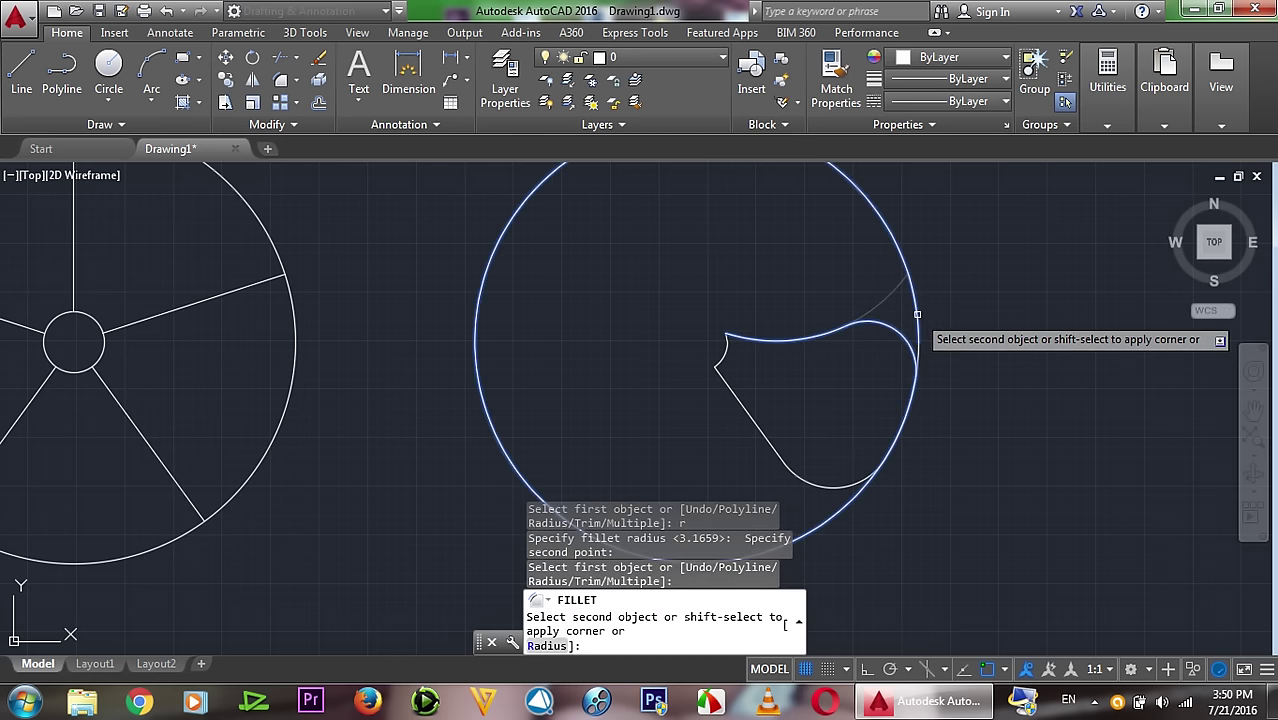
{"action": "left_click", "coordinate": [917, 314]}
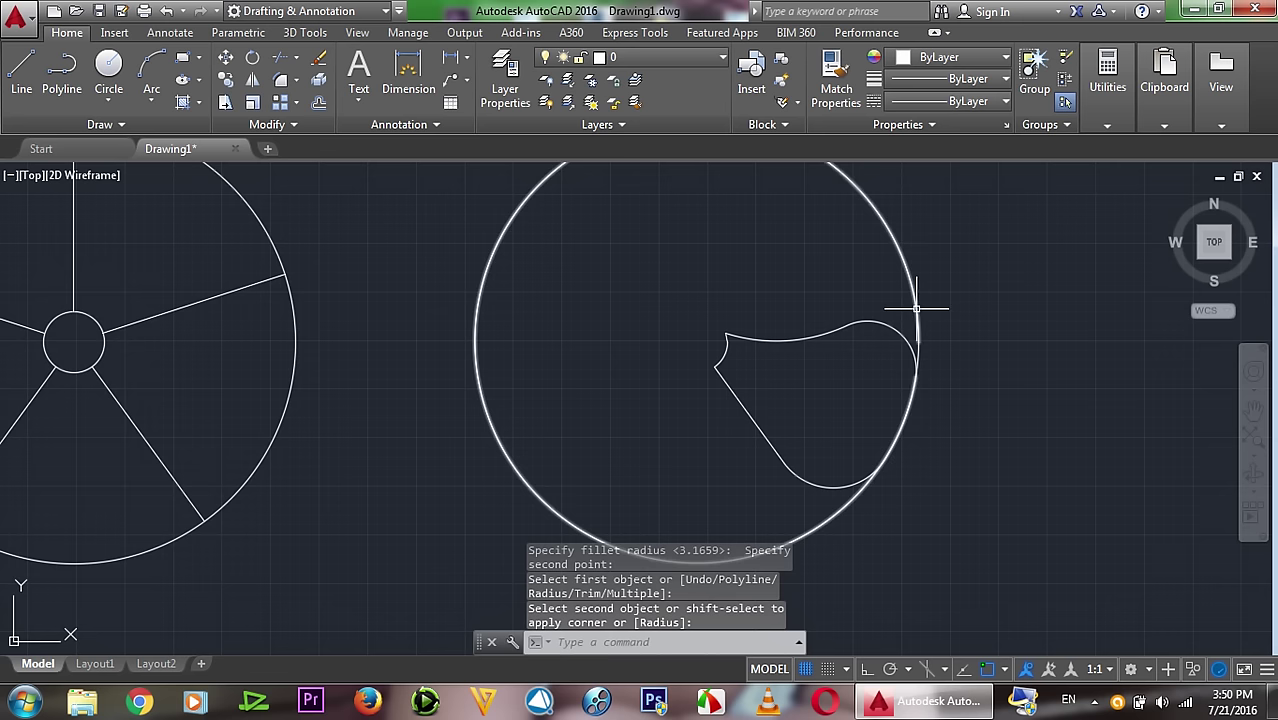
Step: Erase the leftover construction circle
{"action": "left_click", "coordinate": [916, 308]}
{"action": "type", "text": "e"}
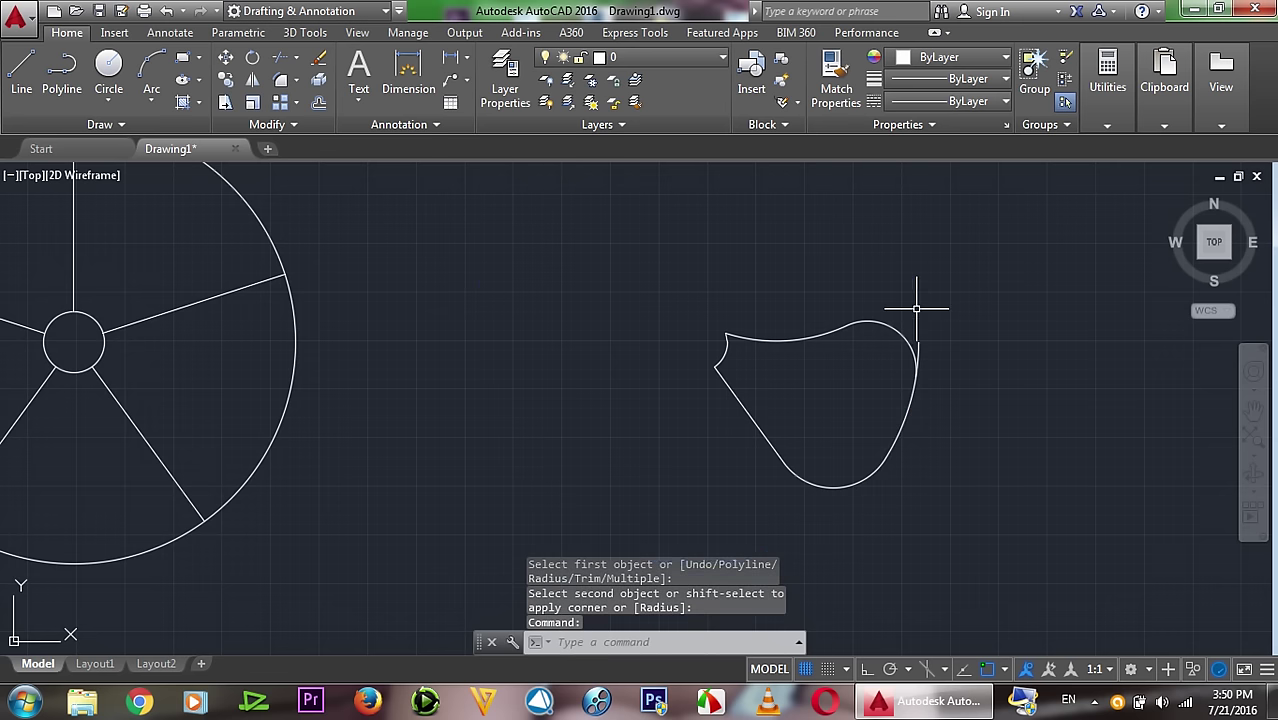
{"action": "key", "text": "Return"}
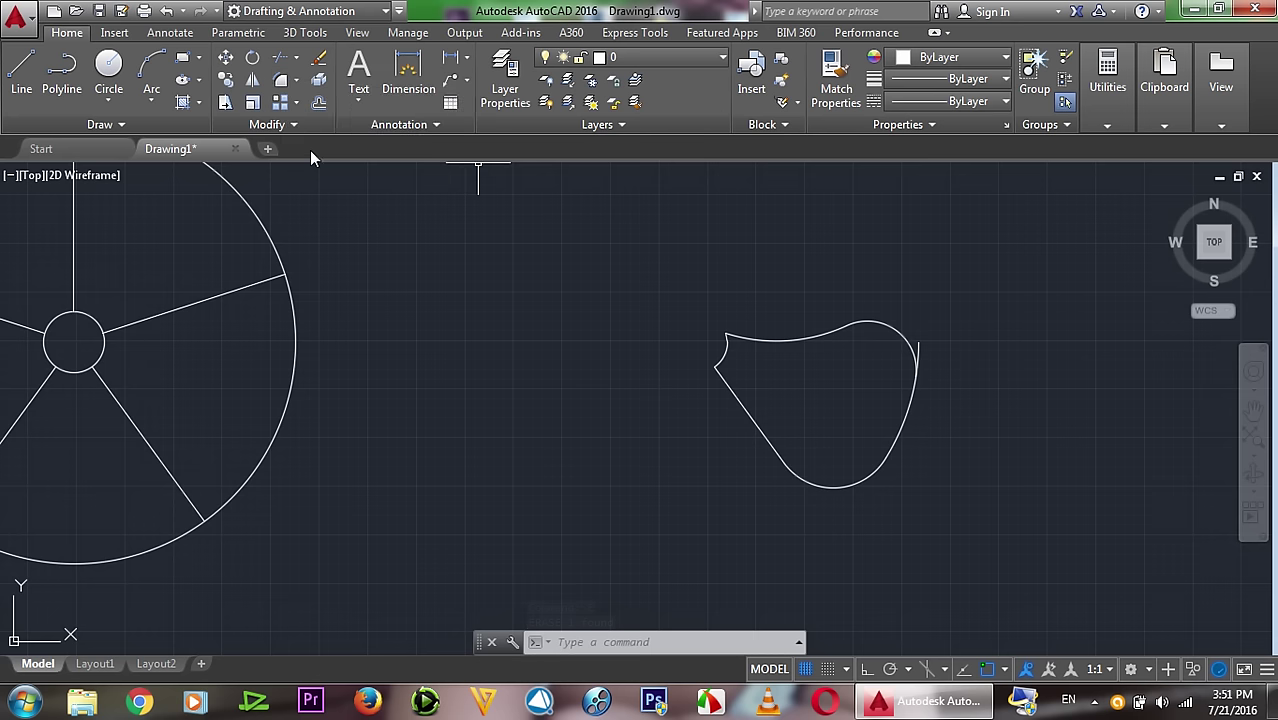
Step: Trim the stray piece at the blade's upper-right corner
{"action": "left_click", "coordinate": [281, 57]}
{"action": "left_click", "coordinate": [917, 352]}
{"action": "key", "text": "Return"}
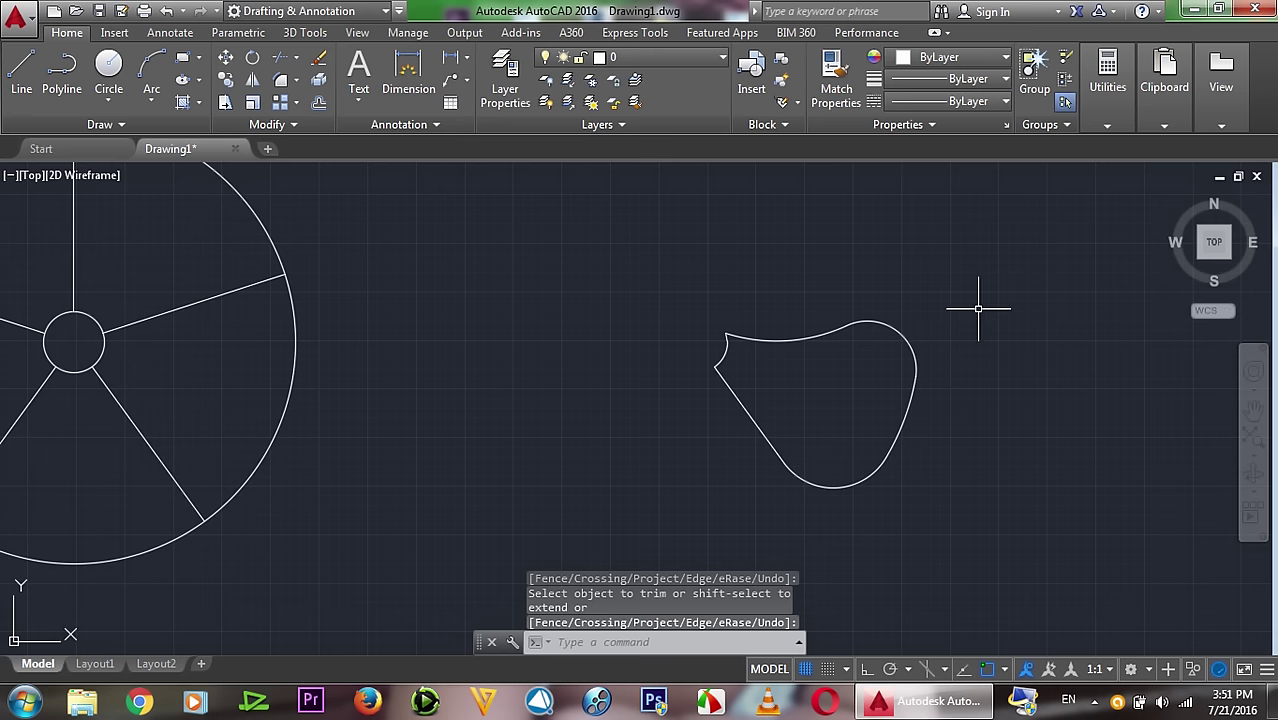
Step: JOIN the window-selected blade edges into one polyline
{"action": "type", "text": "J"}
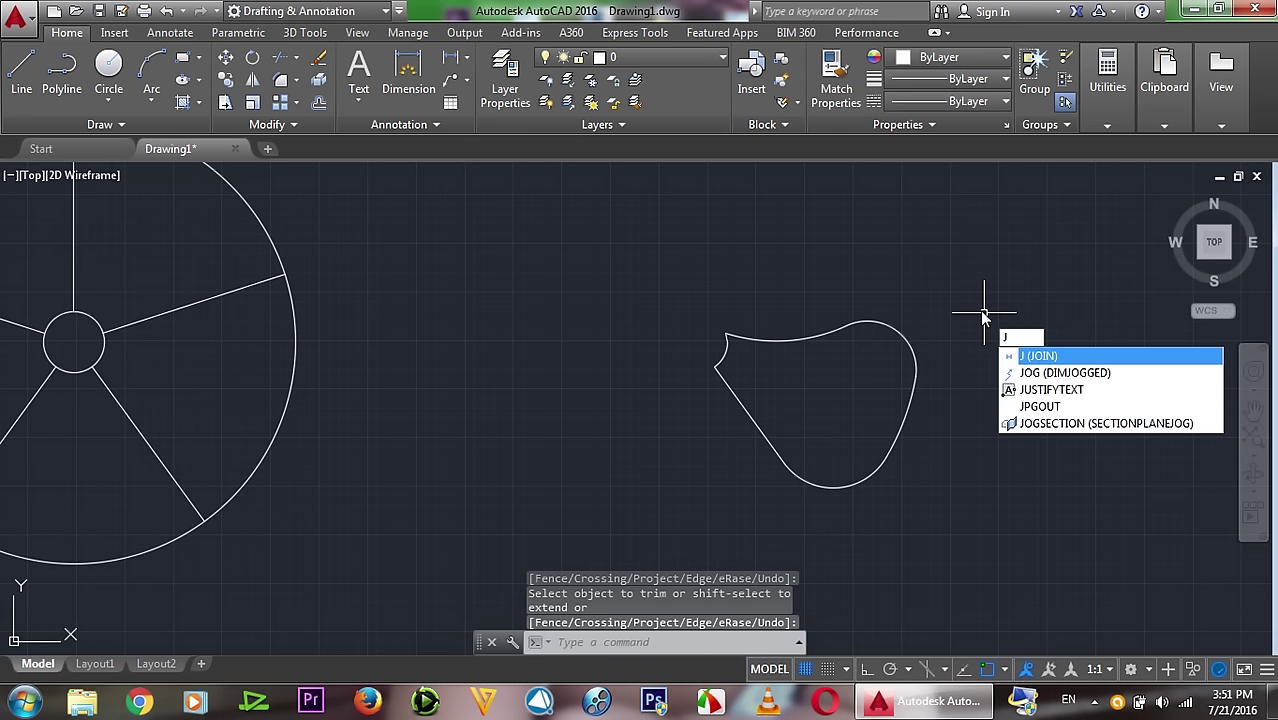
{"action": "key", "text": "Return"}
{"action": "left_click", "coordinate": [971, 282]}
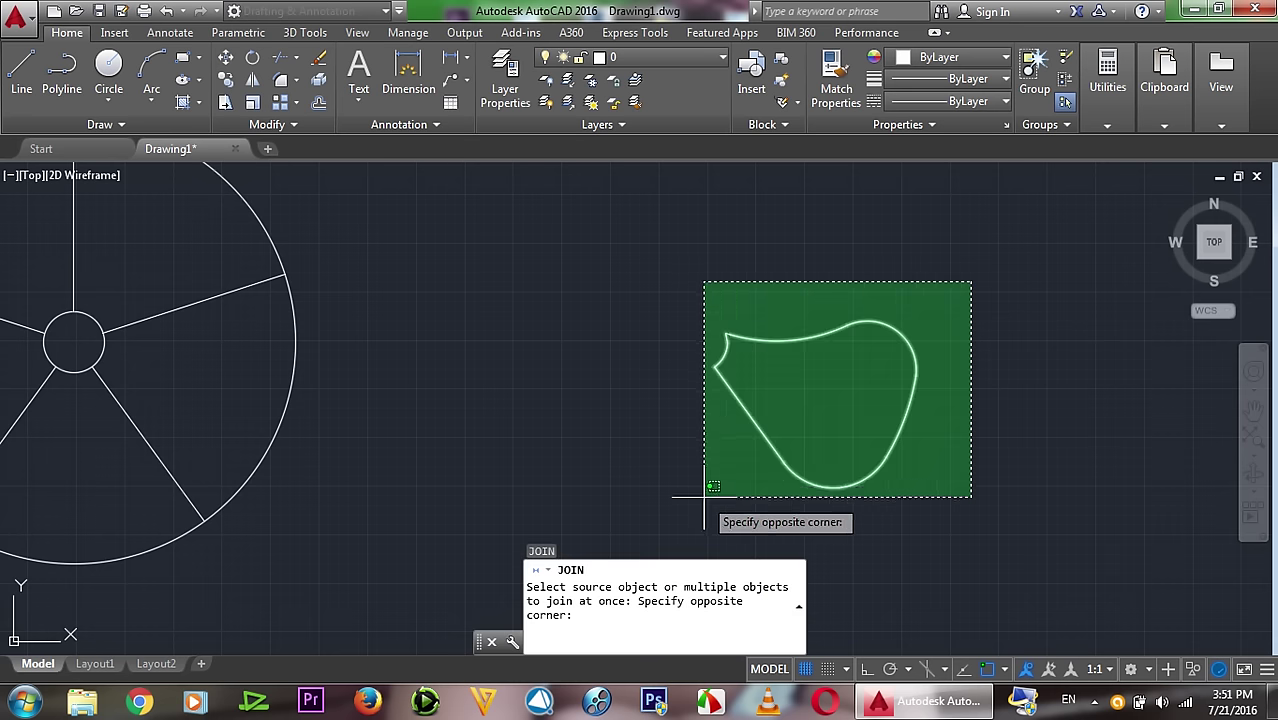
{"action": "left_click", "coordinate": [704, 496]}
{"action": "key", "text": "Return"}
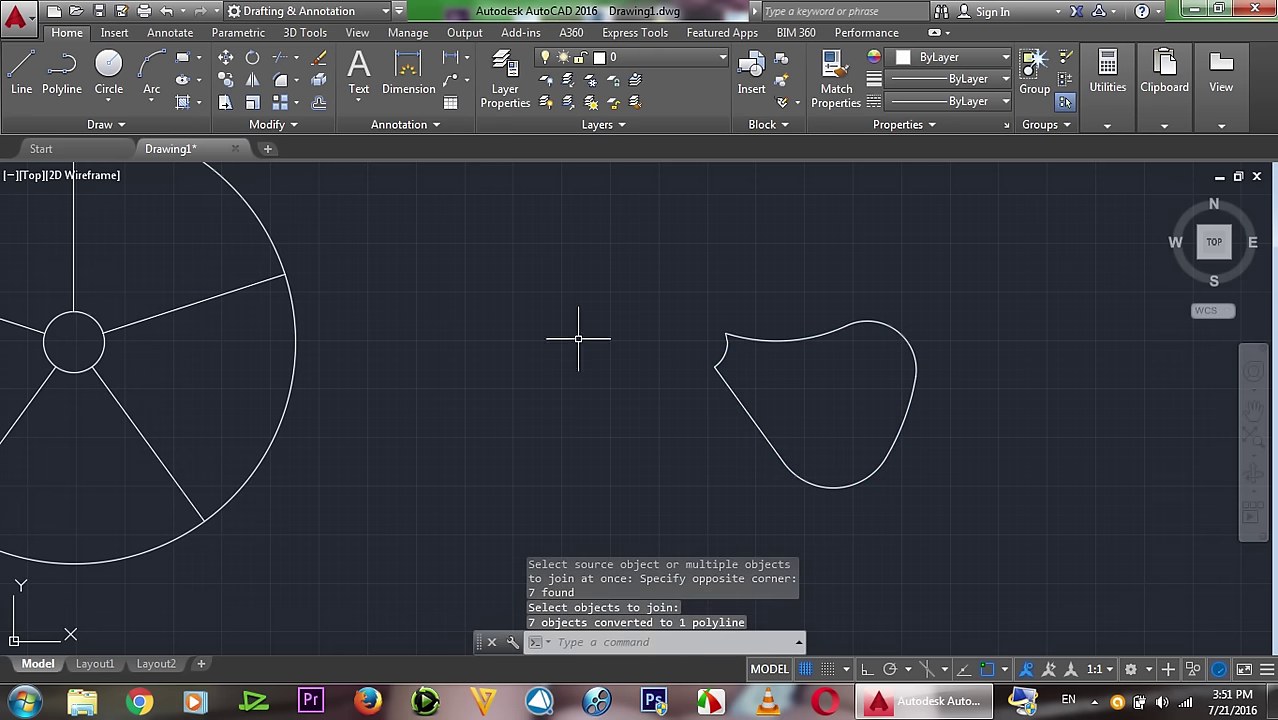
Step: Draw a circle centred at the blade's narrow tip
{"action": "left_click", "coordinate": [108, 66]}
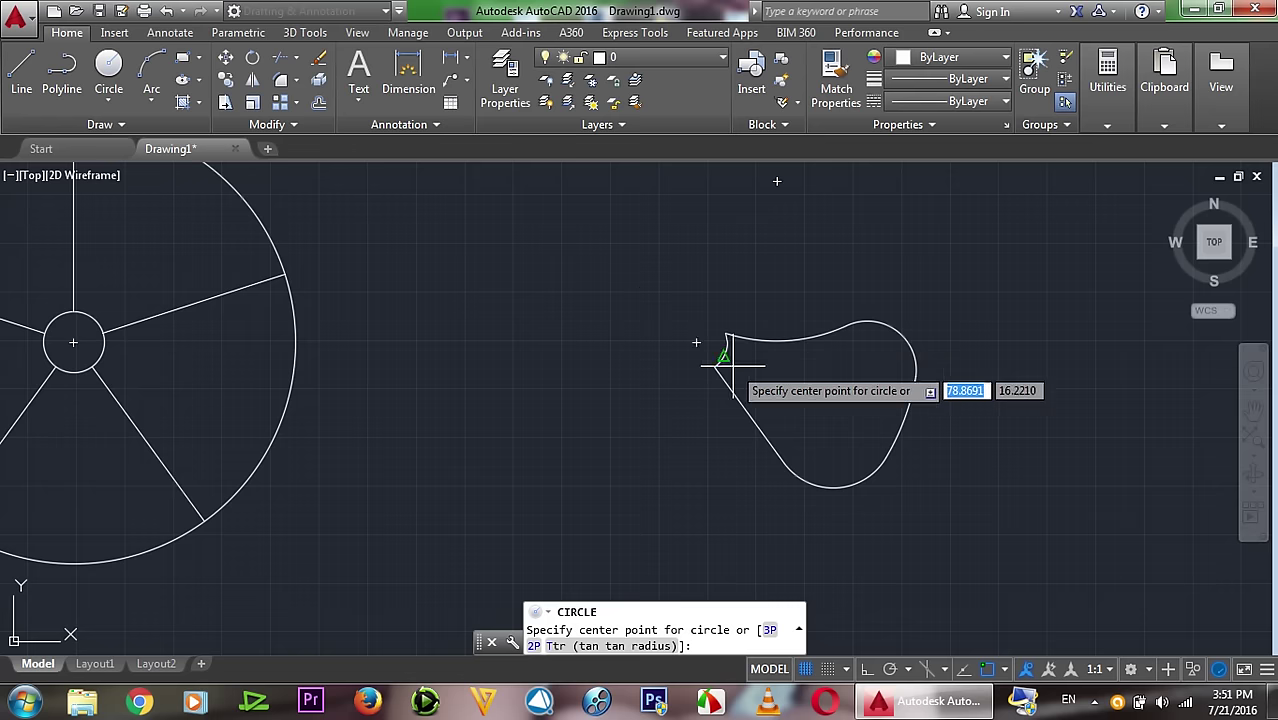
{"action": "left_click", "coordinate": [696, 340]}
{"action": "scroll", "coordinate": [722, 352], "scroll_direction": "up", "scroll_amount": 4}
{"action": "scroll", "coordinate": [690, 350], "scroll_direction": "up", "scroll_amount": 4}
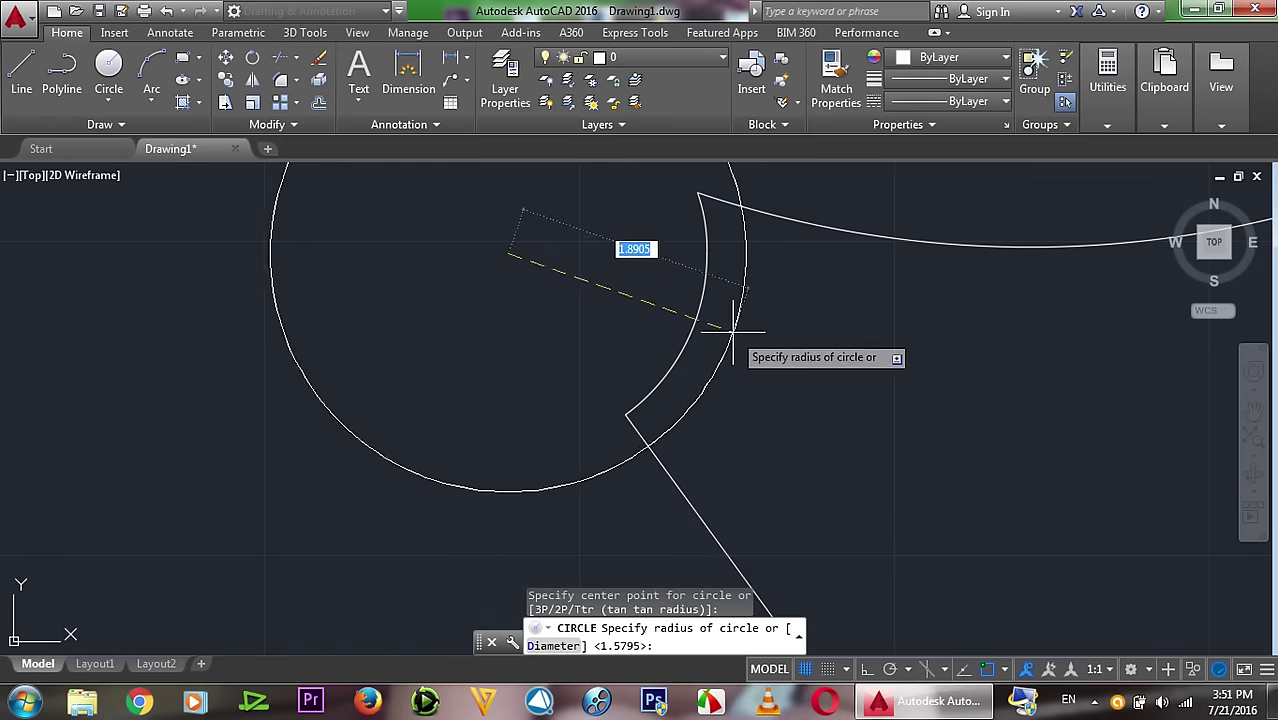
{"action": "left_click", "coordinate": [730, 316]}
{"action": "scroll", "coordinate": [790, 328], "scroll_direction": "down", "scroll_amount": 3}
{"action": "scroll", "coordinate": [793, 325], "scroll_direction": "down", "scroll_amount": 2}
{"action": "scroll", "coordinate": [818, 318], "scroll_direction": "up", "scroll_amount": 2}
{"action": "scroll", "coordinate": [818, 319], "scroll_direction": "down", "scroll_amount": 2}
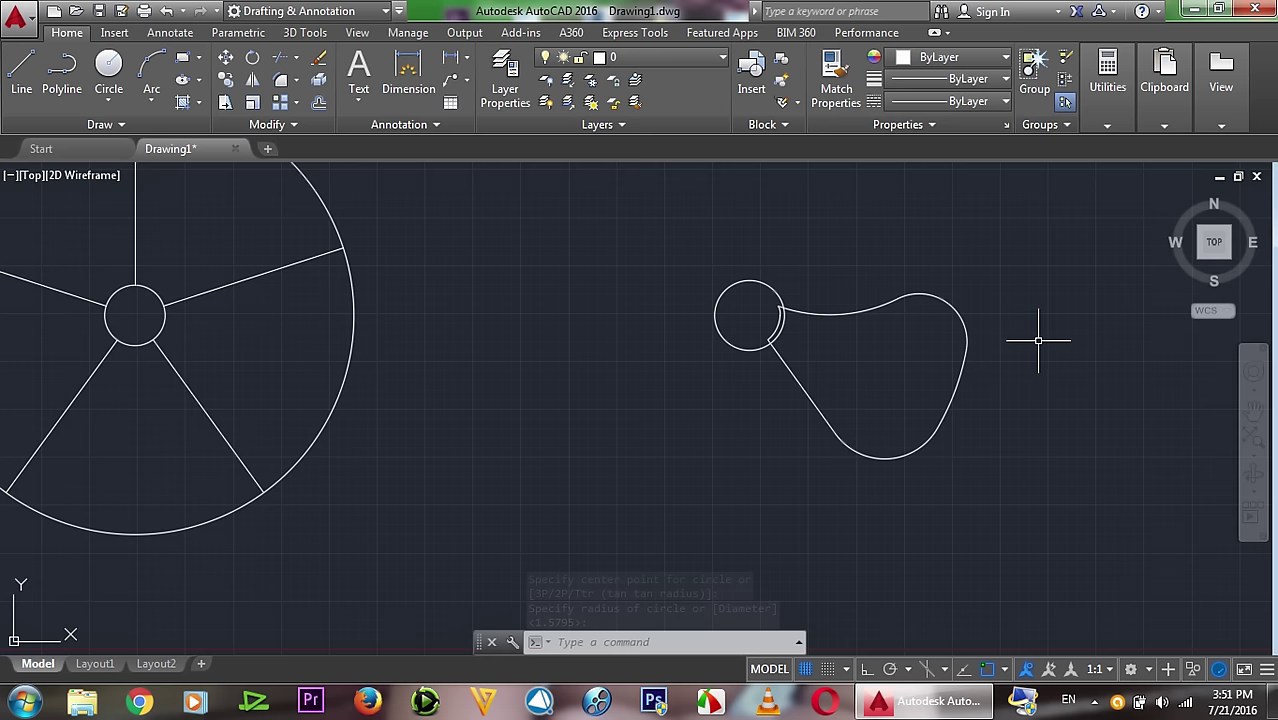
{"action": "mouse_move", "coordinate": [1214, 242]}
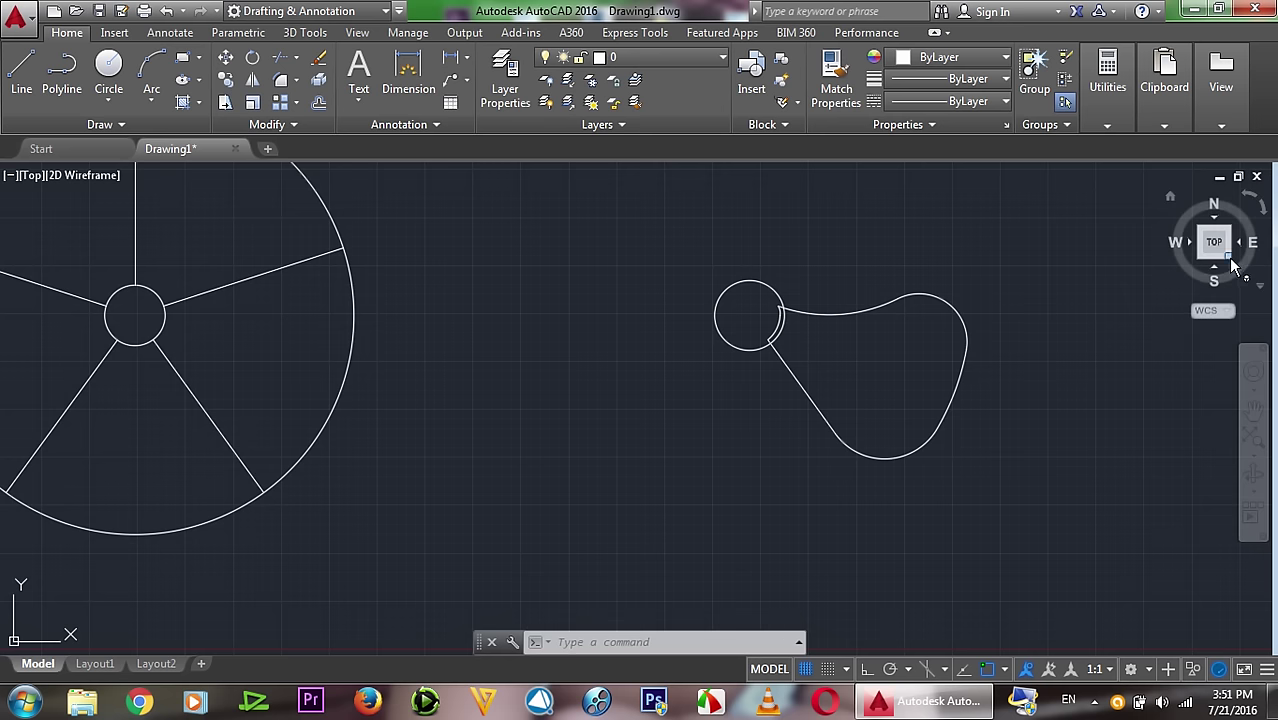
Step: Switch the view to SE Isometric, then SW Isometric
{"action": "left_click", "coordinate": [1229, 257]}
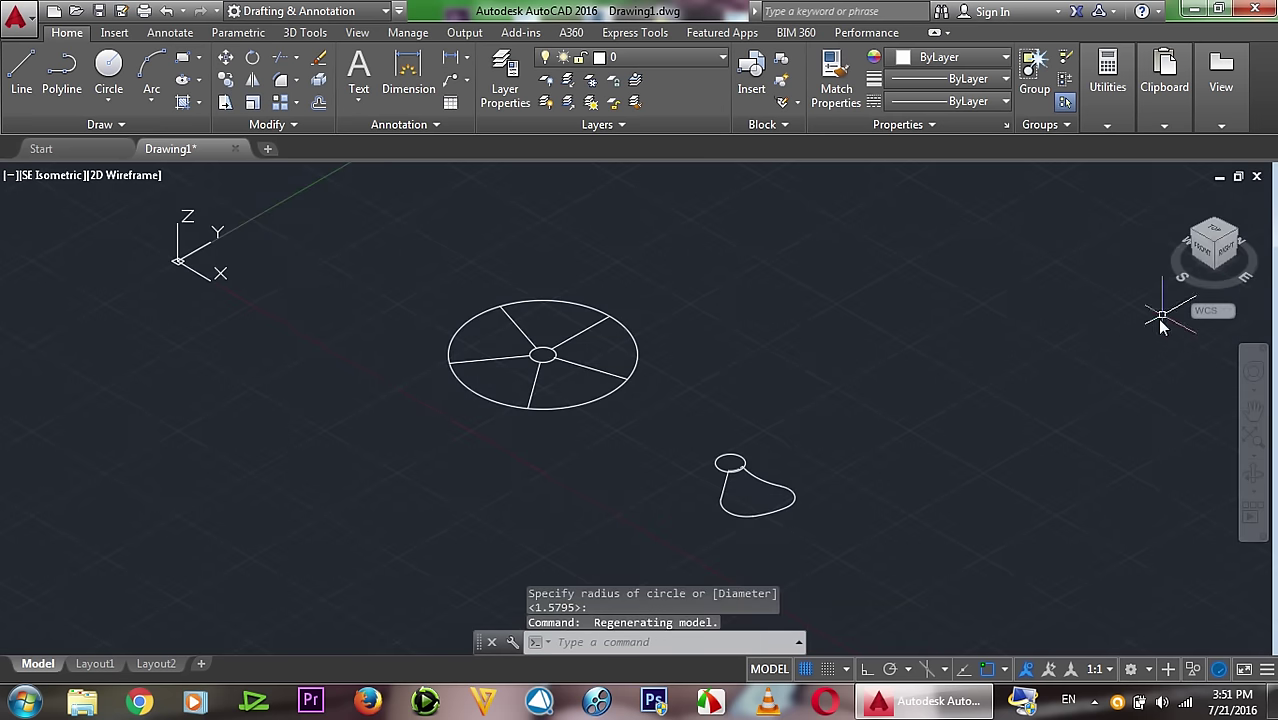
{"action": "scroll", "coordinate": [737, 497], "scroll_direction": "up", "scroll_amount": 4}
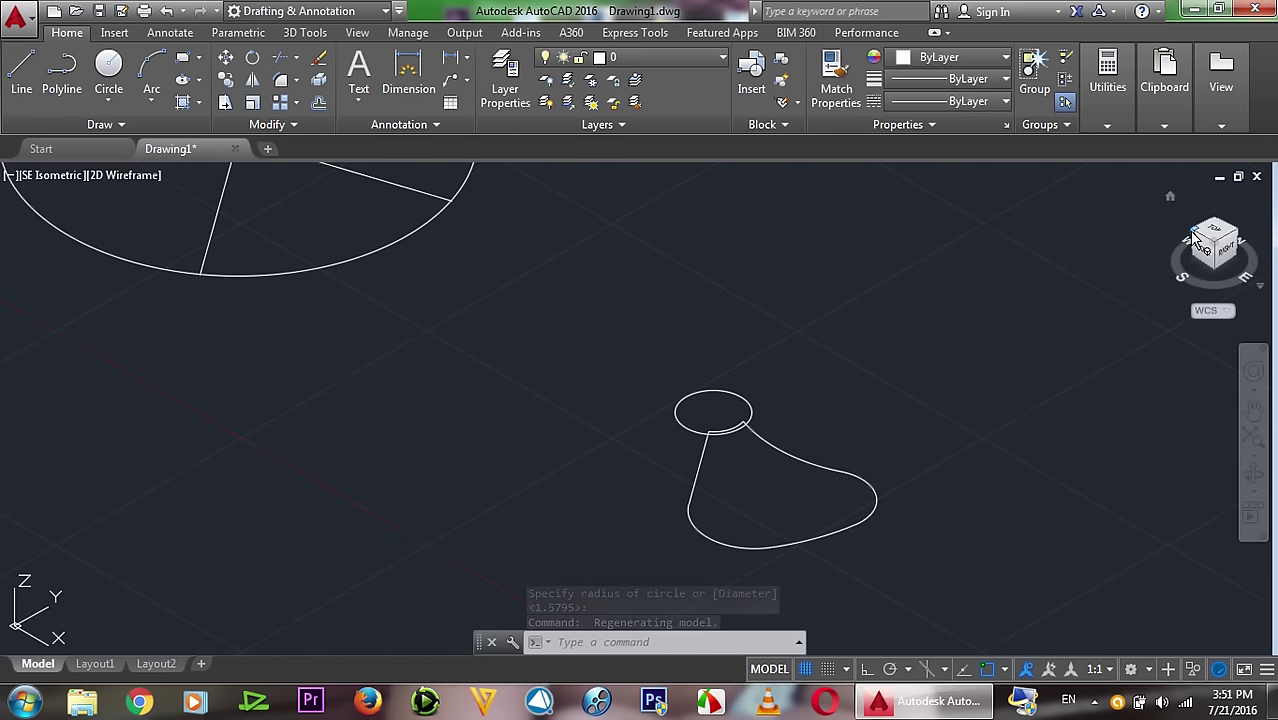
{"action": "left_click", "coordinate": [1196, 240]}
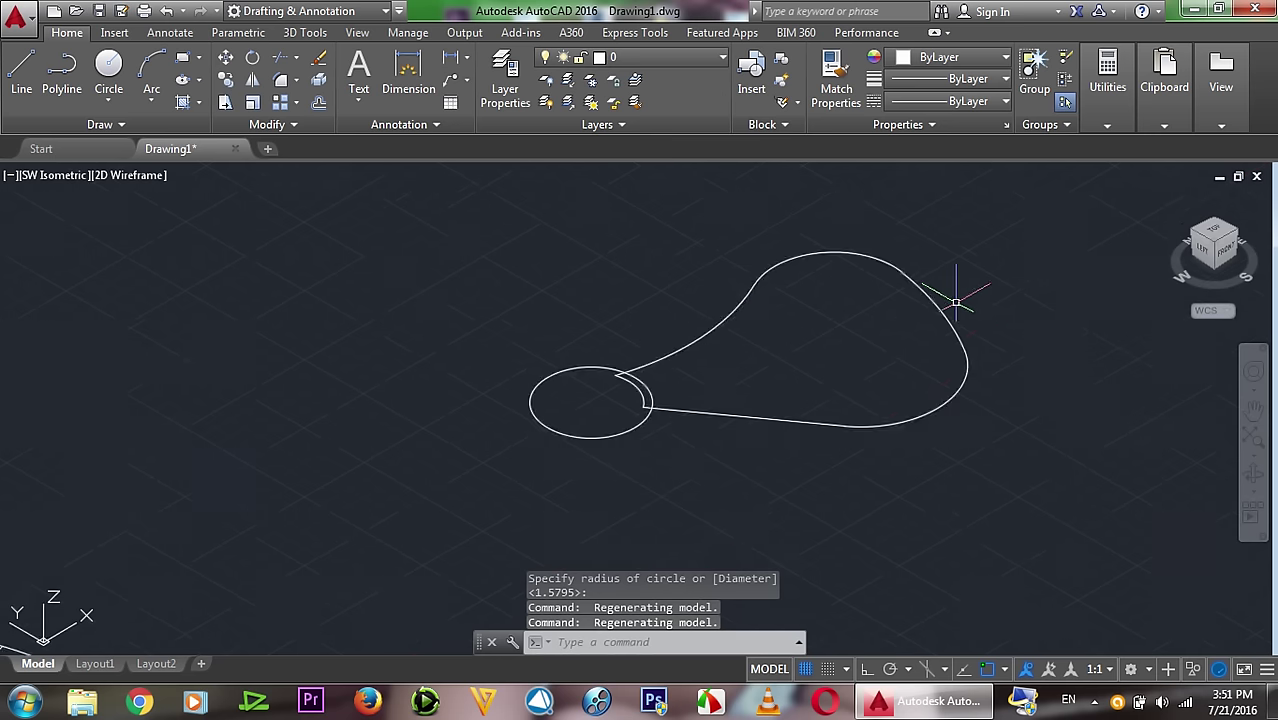
{"action": "scroll", "coordinate": [973, 288], "scroll_direction": "down", "scroll_amount": 2}
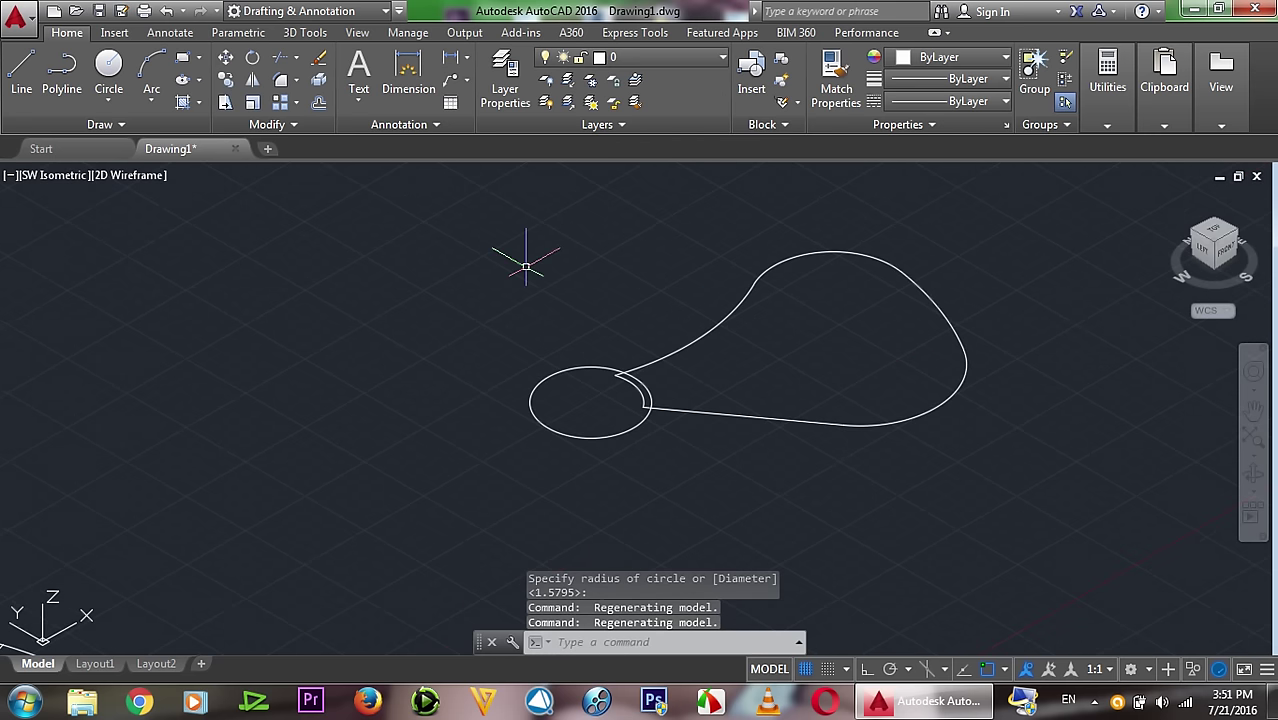
Step: Create a helix on the small circle with matching radii, 0.35 turns and height 3
{"action": "left_click", "coordinate": [116, 128]}
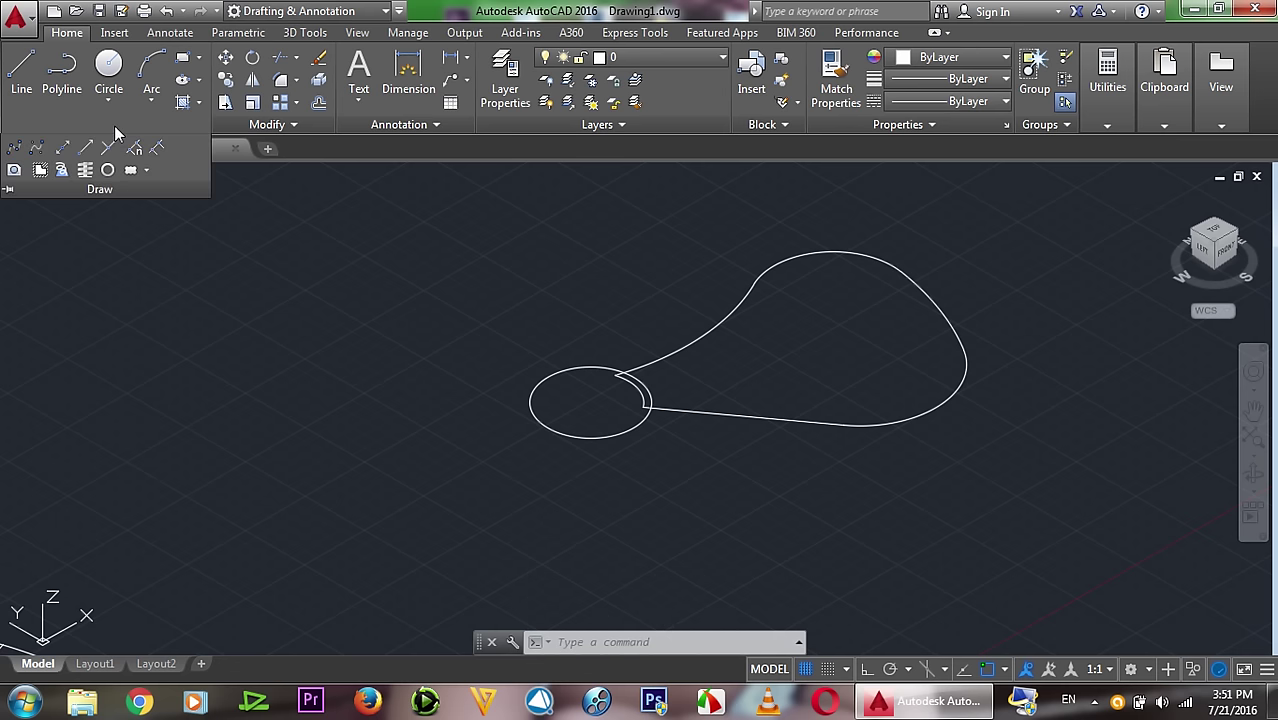
{"action": "left_click", "coordinate": [86, 170]}
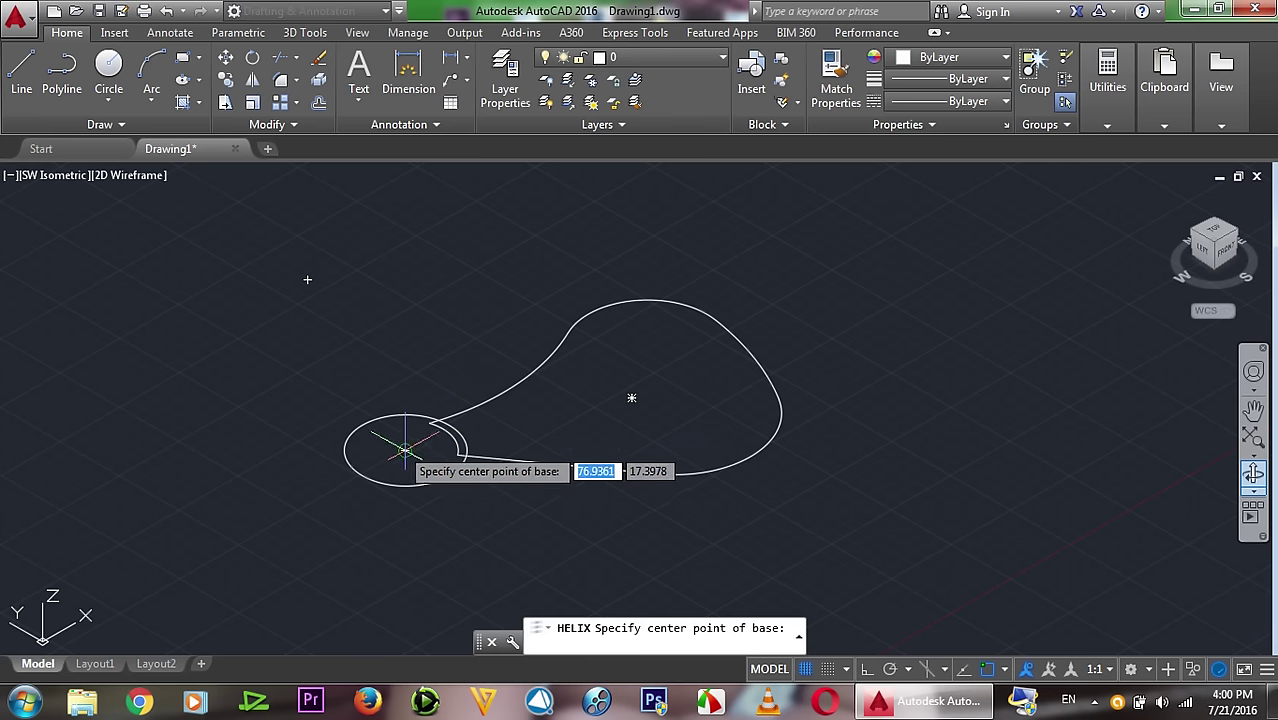
{"action": "left_click", "coordinate": [405, 450]}
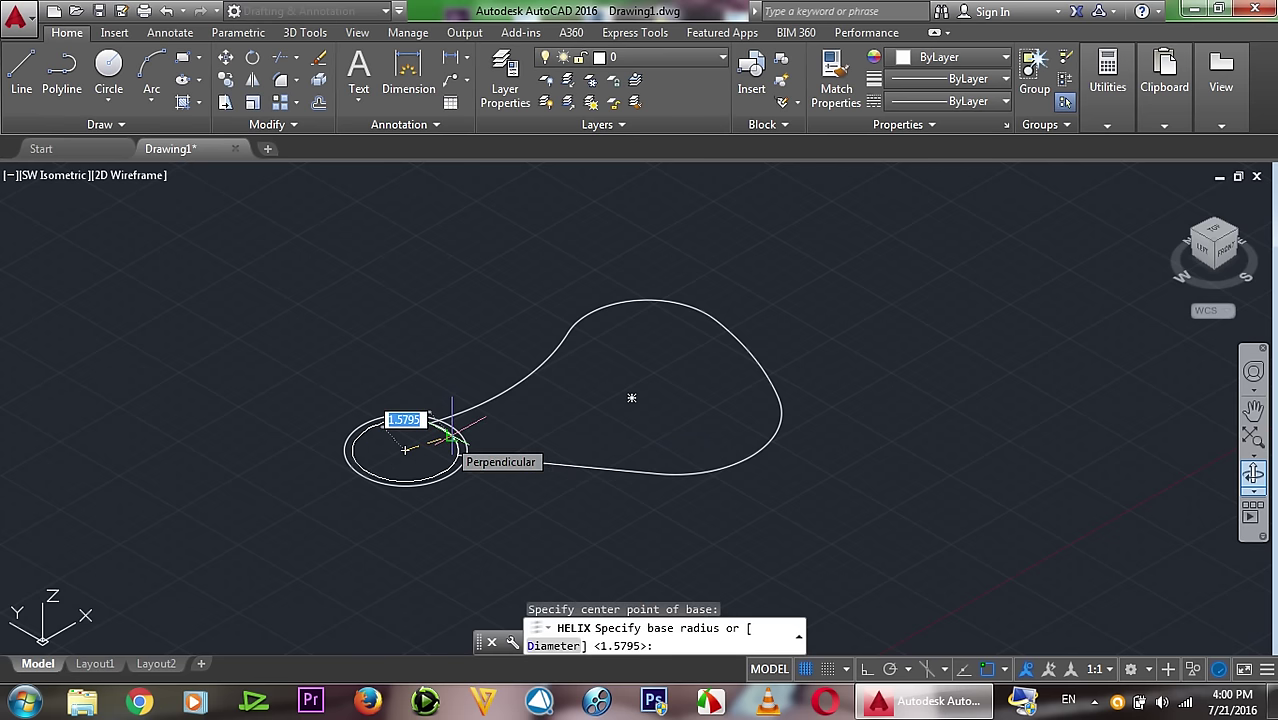
{"action": "left_click", "coordinate": [451, 438]}
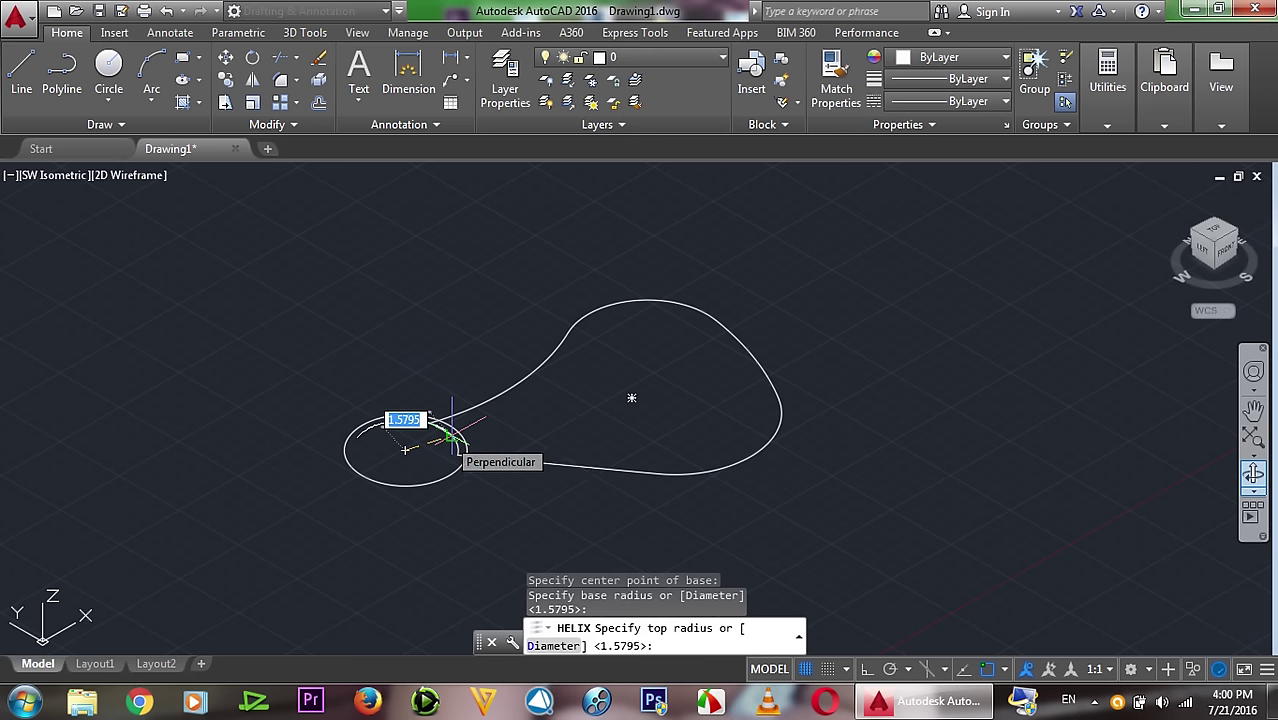
{"action": "left_click", "coordinate": [451, 438]}
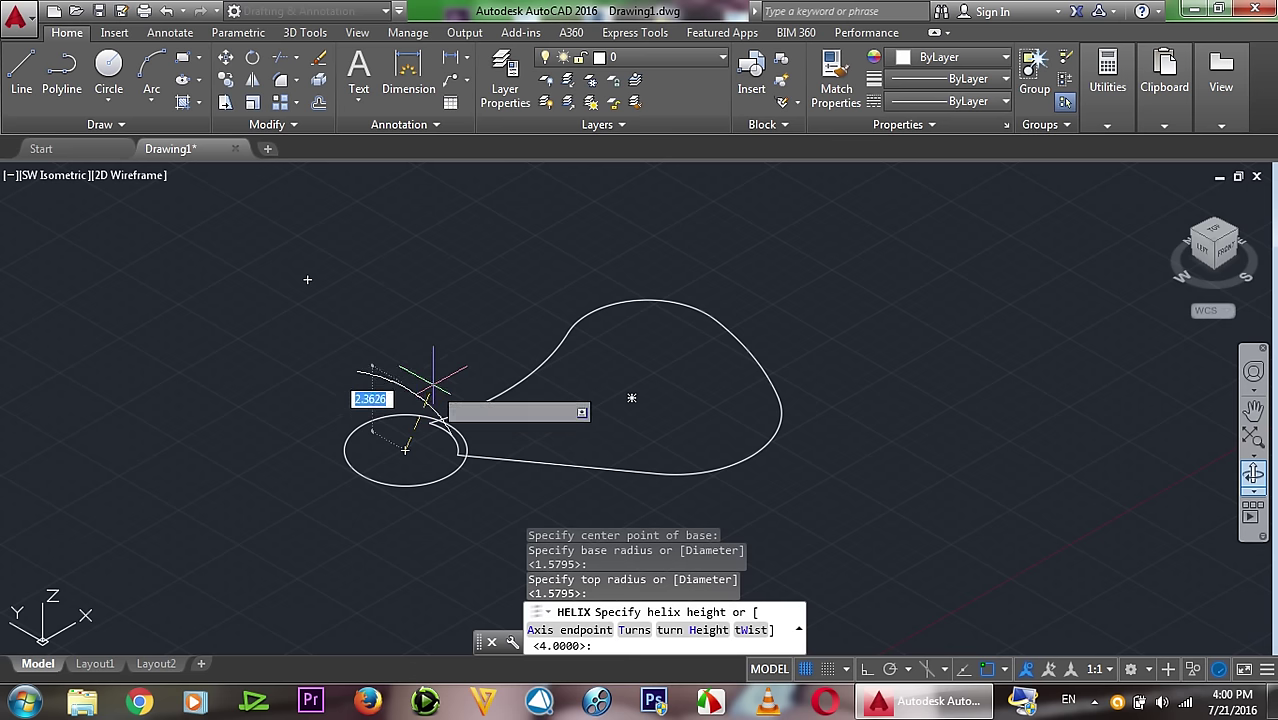
{"action": "type", "text": "t"}
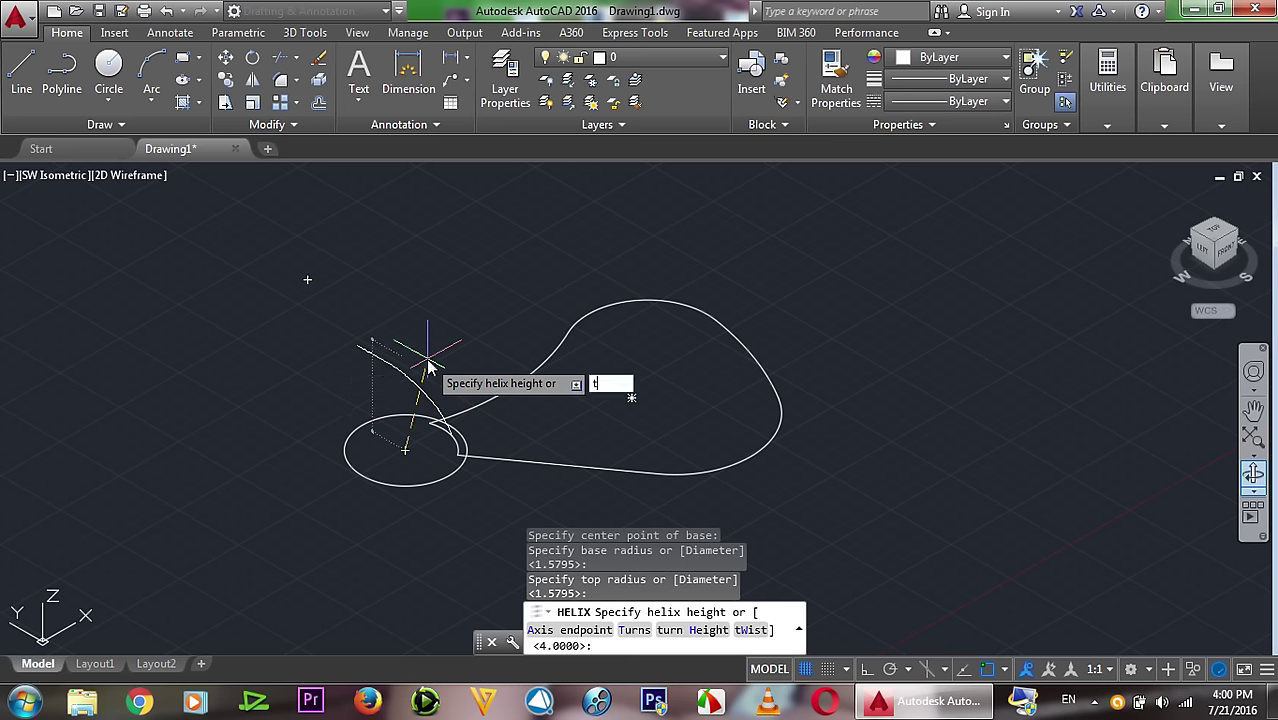
{"action": "key", "text": "Return"}
{"action": "type", "text": ".35"}
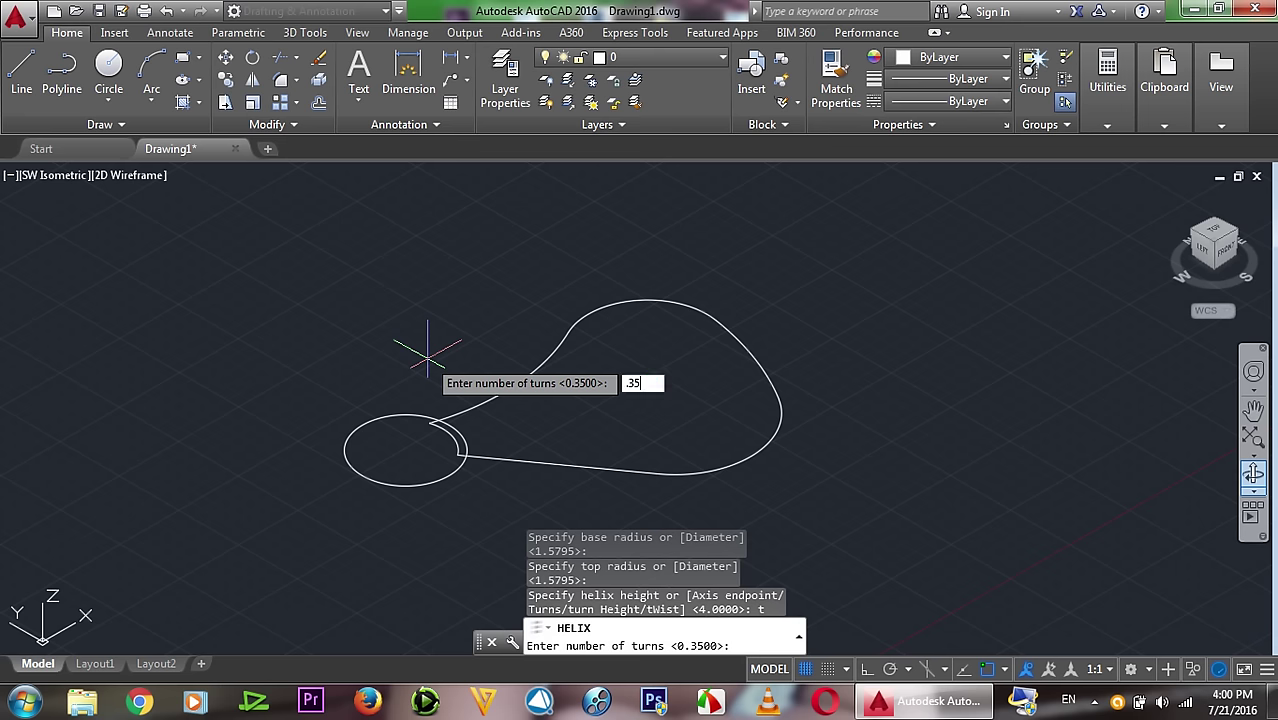
{"action": "key", "text": "Return"}
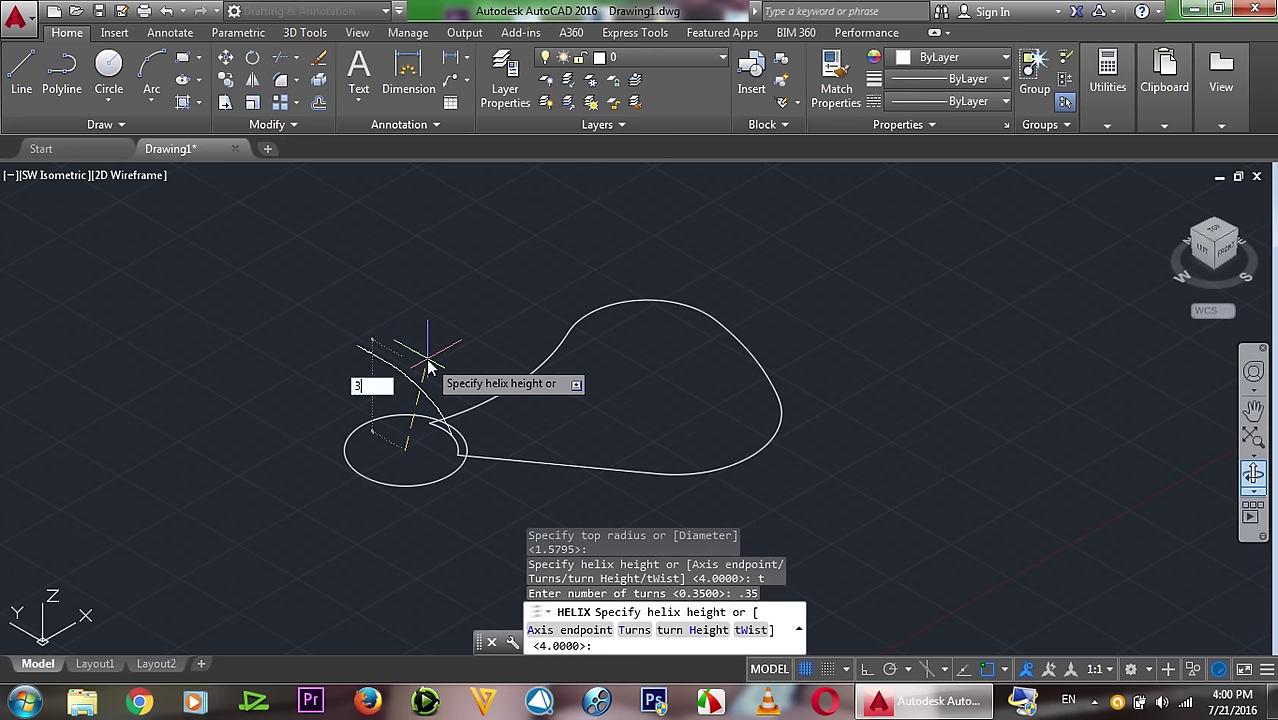
{"action": "key", "text": "Return"}
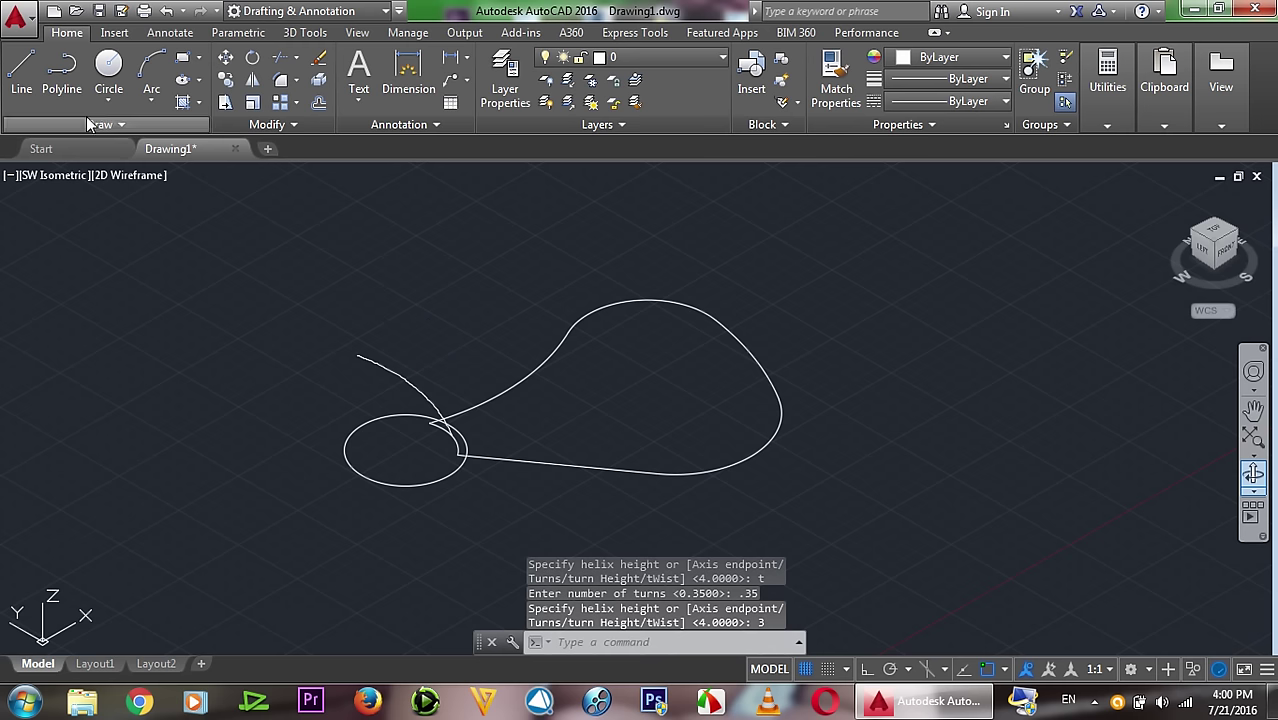
Step: Draw an ortho polyline from the blade's narrow end past its far edge
{"action": "left_click", "coordinate": [61, 75]}
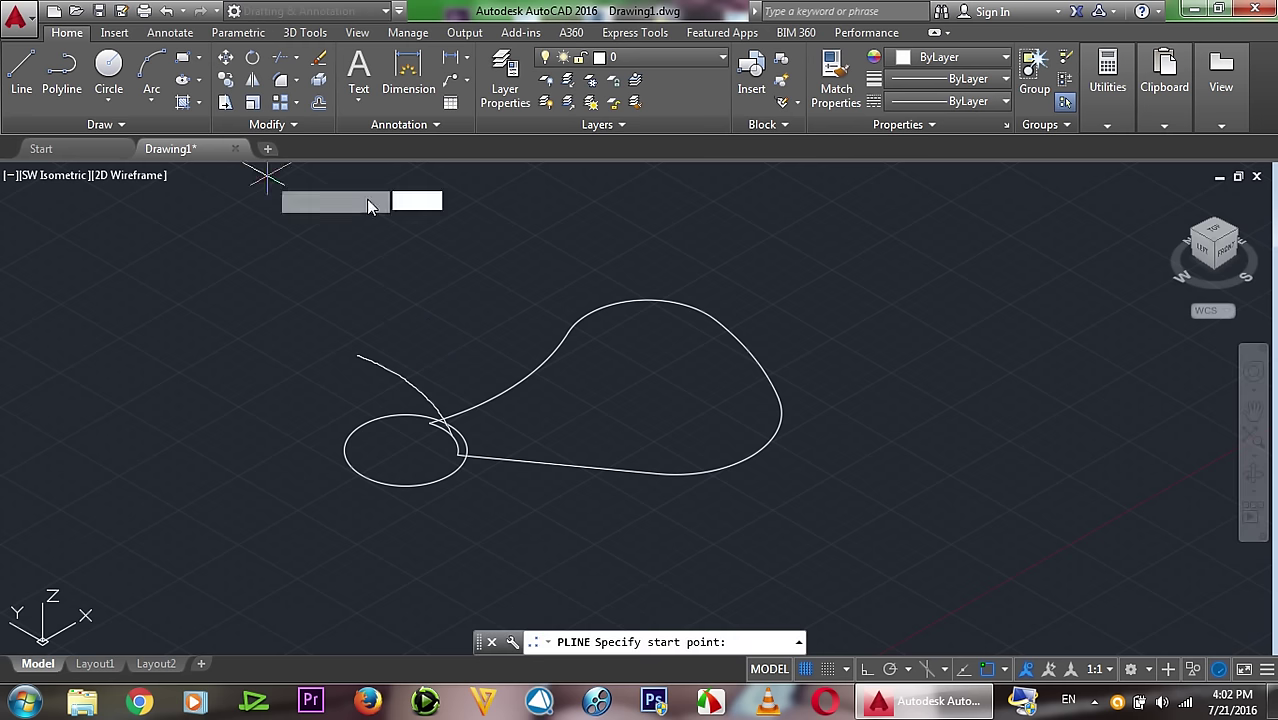
{"action": "left_click", "coordinate": [452, 436]}
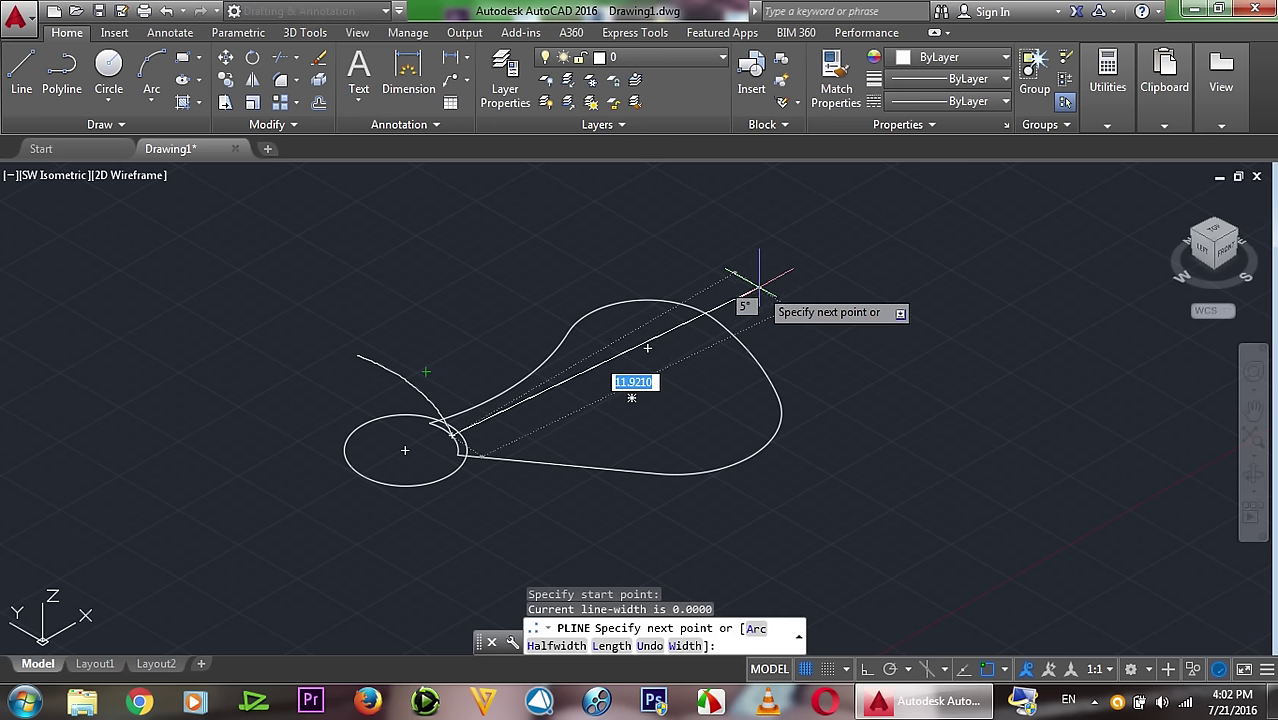
{"action": "key", "text": "F8"}
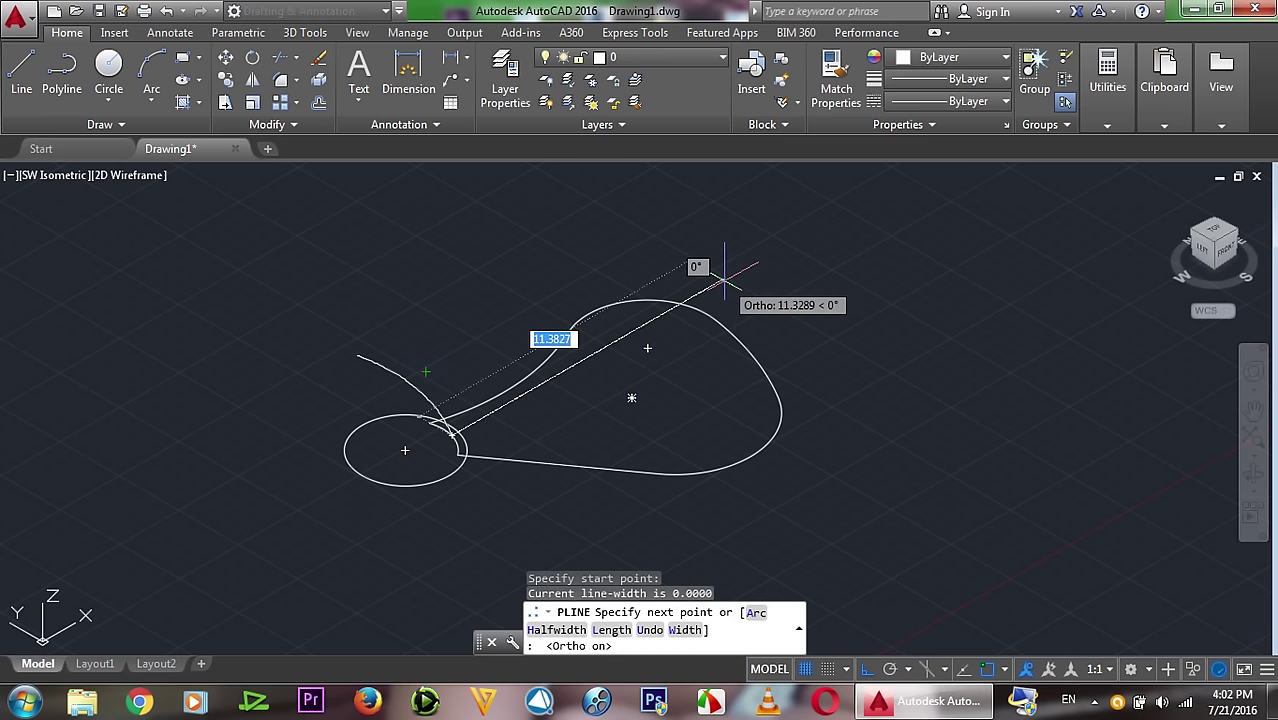
{"action": "left_click", "coordinate": [722, 272]}
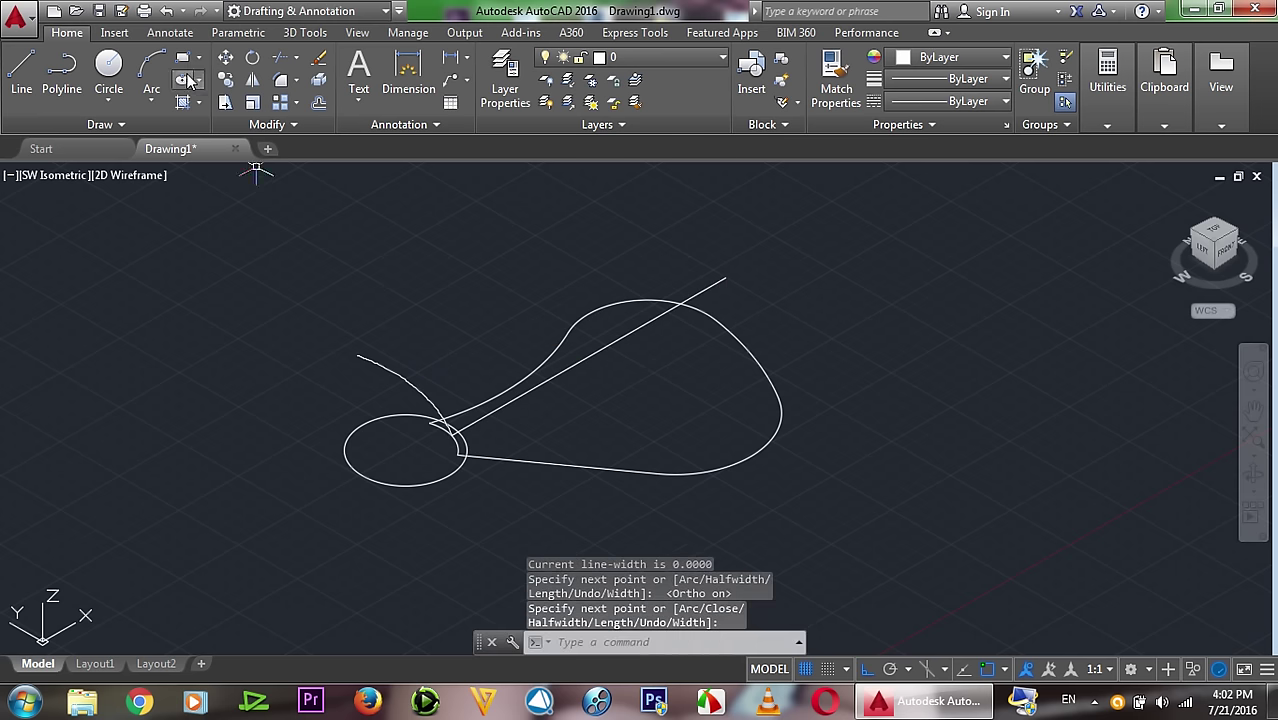
Step: Sweep the straight polyline profile along the helix path
{"action": "left_click", "coordinate": [304, 32]}
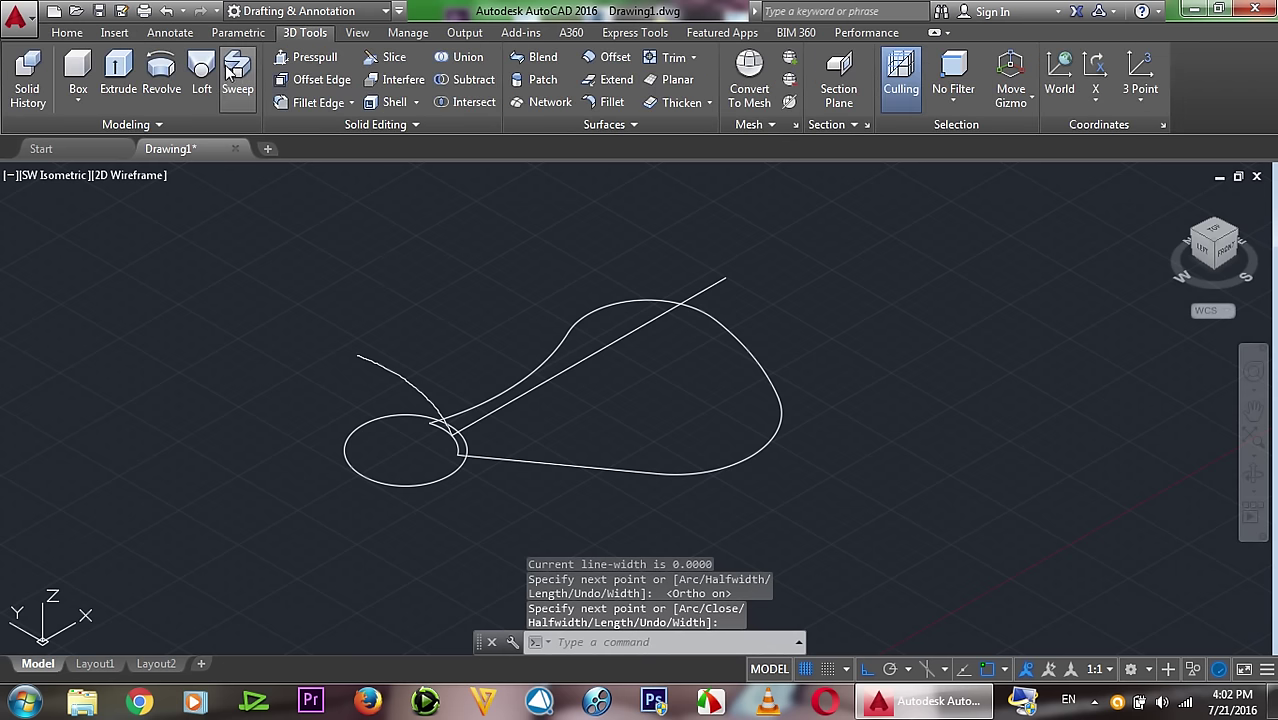
{"action": "left_click", "coordinate": [235, 70]}
{"action": "left_click", "coordinate": [470, 412]}
{"action": "key", "text": "Return"}
{"action": "left_click", "coordinate": [443, 405]}
{"action": "scroll", "coordinate": [680, 285], "scroll_direction": "down", "scroll_amount": 3}
{"action": "scroll", "coordinate": [745, 270], "scroll_direction": "up", "scroll_amount": 4}
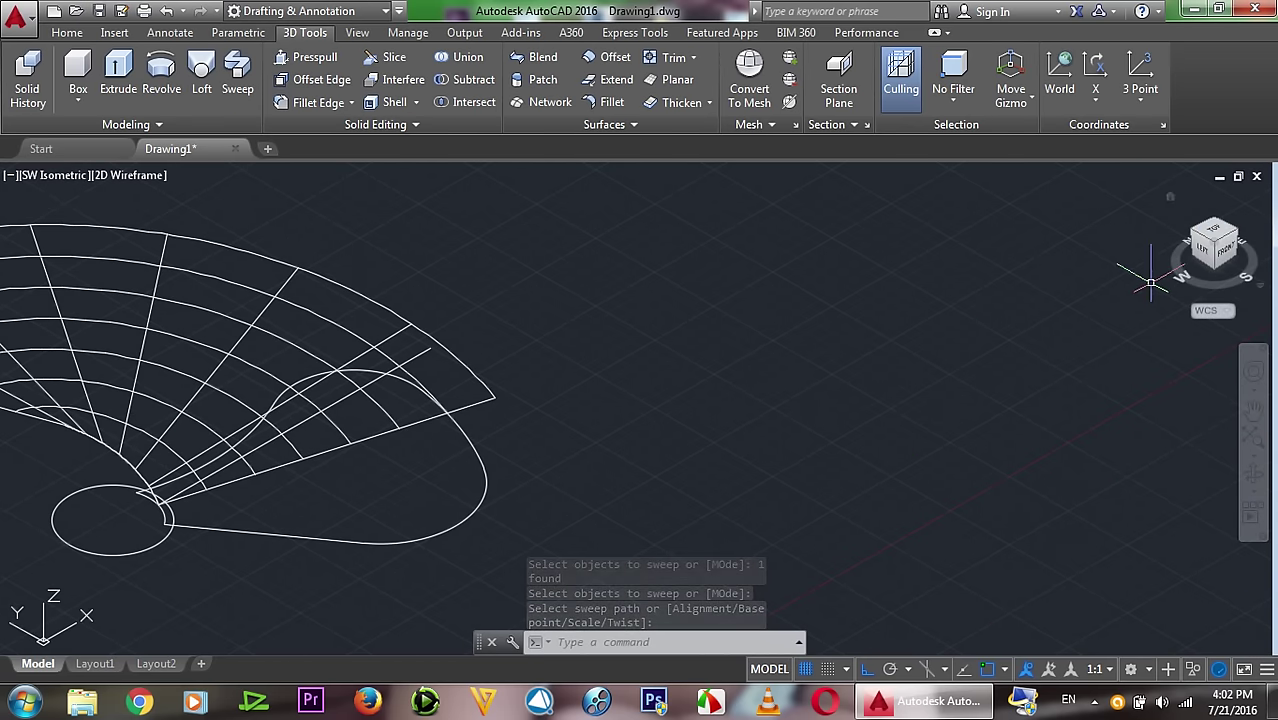
Step: Orbit to inspect the swept surface, then return to Top view and begin ROTATE
{"action": "left_click", "coordinate": [1253, 473]}
{"action": "mouse_move", "coordinate": [713, 308]}
{"action": "left_mouse_down"}
{"action": "mouse_move", "coordinate": [742, 373]}
{"action": "mouse_move", "coordinate": [573, 400]}
{"action": "mouse_move", "coordinate": [525, 351]}
{"action": "mouse_move", "coordinate": [697, 348]}
{"action": "left_mouse_up"}
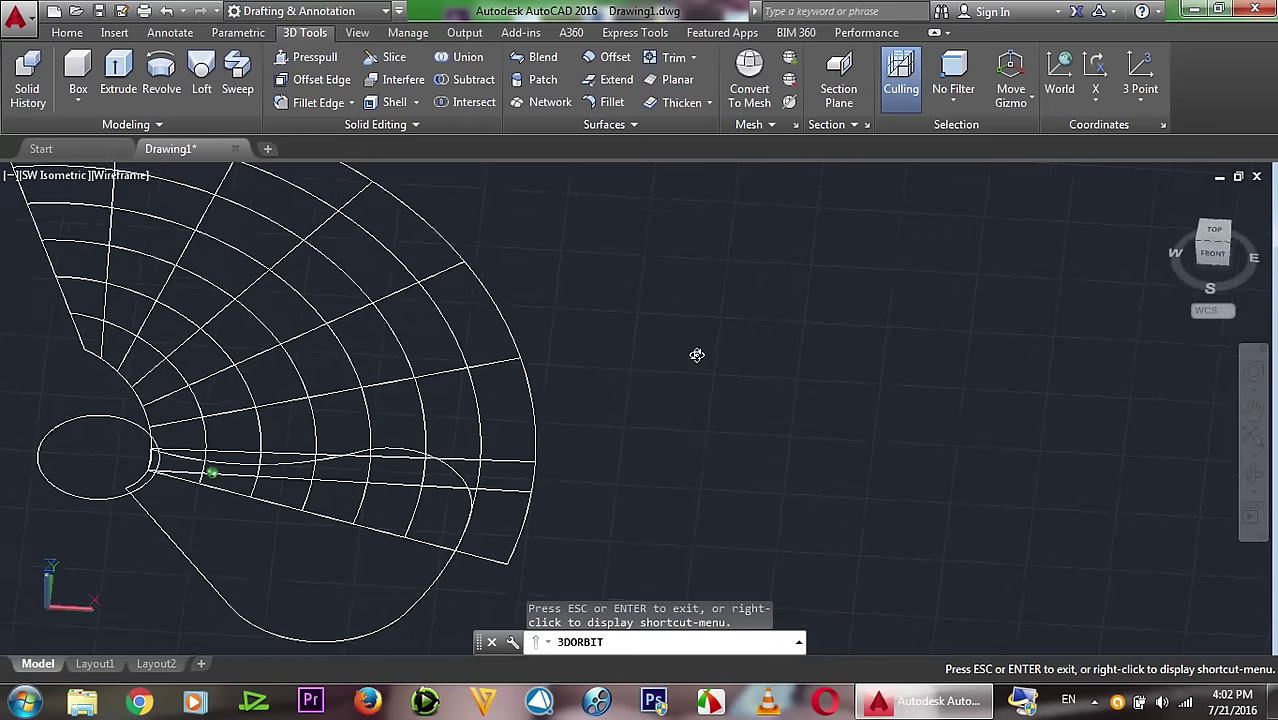
{"action": "right_click", "coordinate": [697, 350]}
{"action": "left_click", "coordinate": [755, 338]}
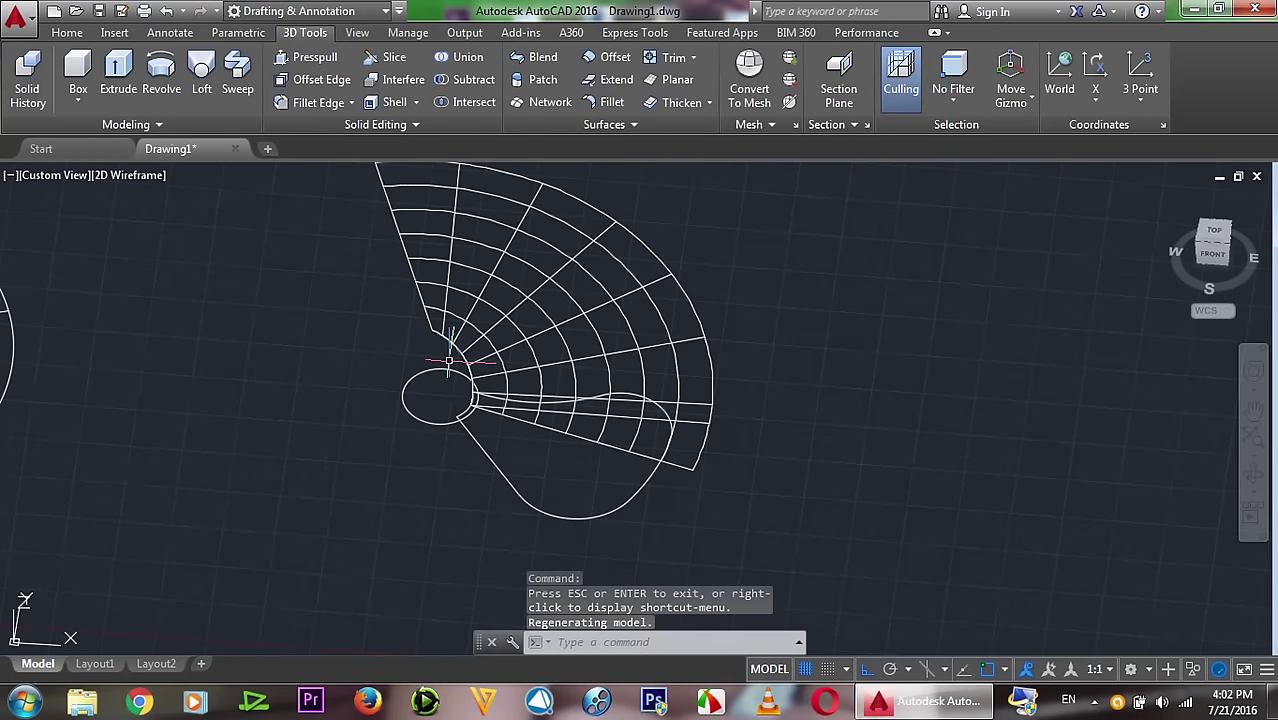
{"action": "mouse_move", "coordinate": [1214, 243]}
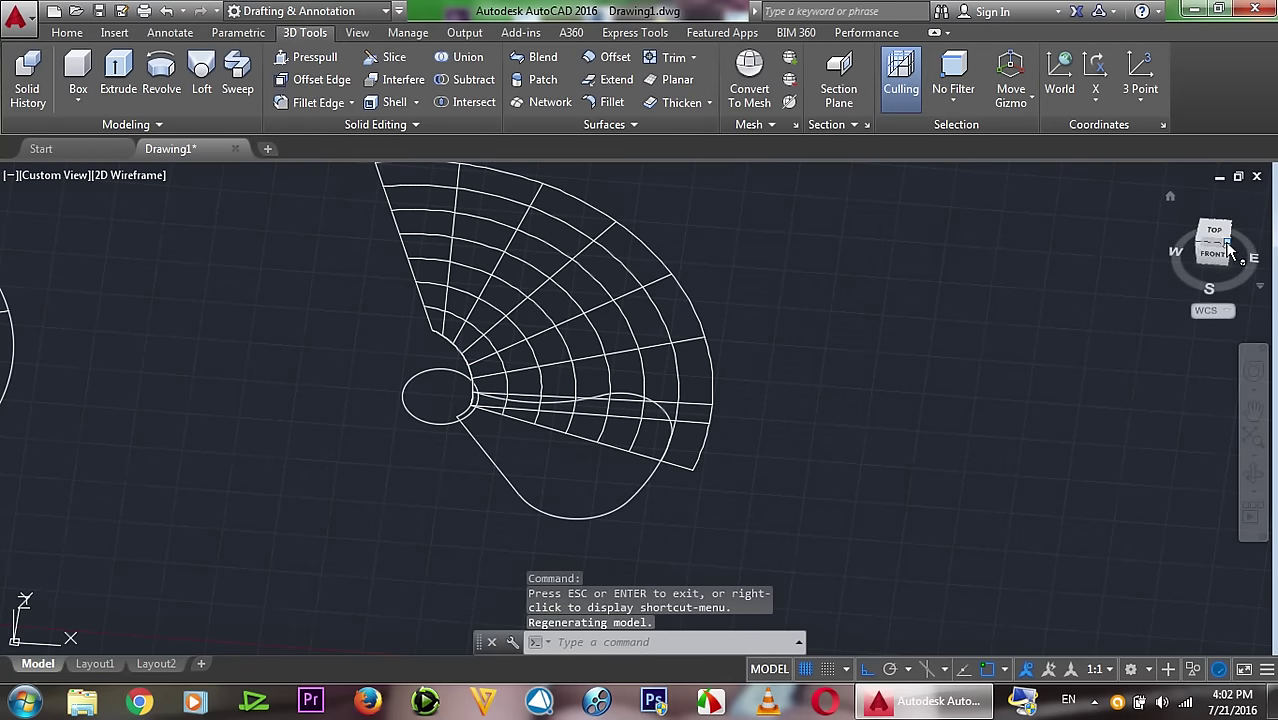
{"action": "left_click", "coordinate": [1199, 250]}
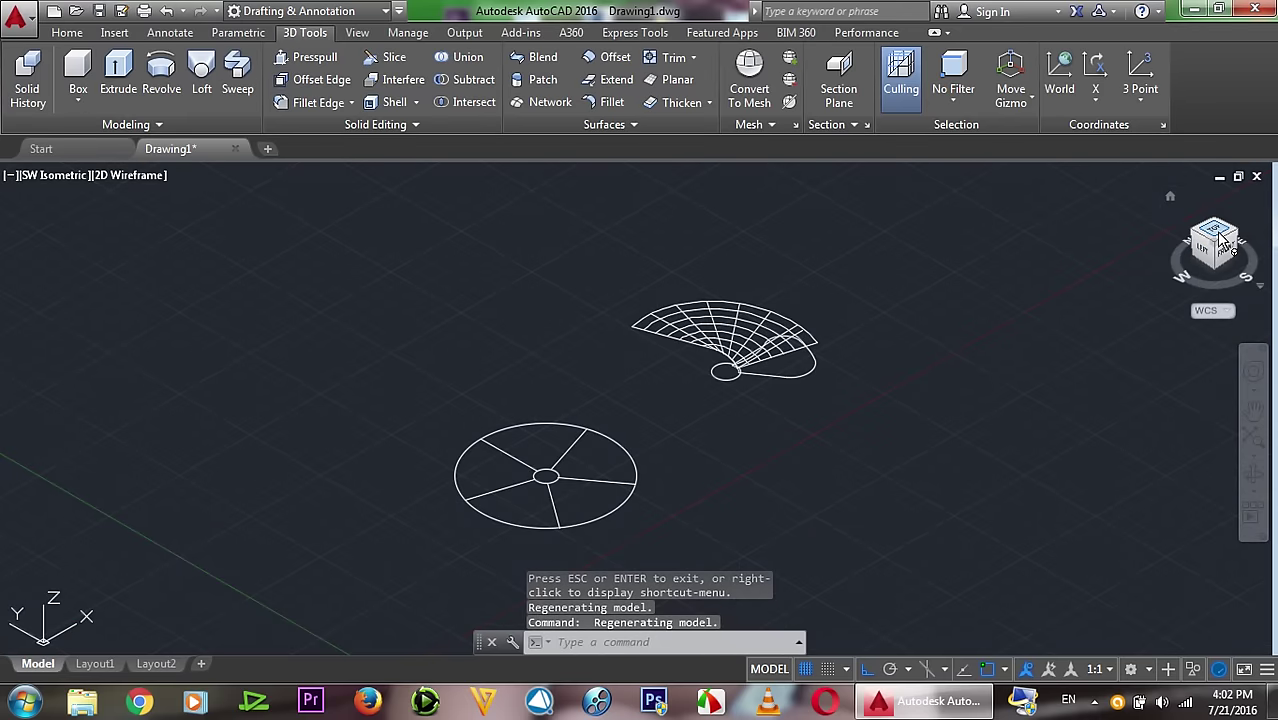
{"action": "left_click", "coordinate": [1219, 237]}
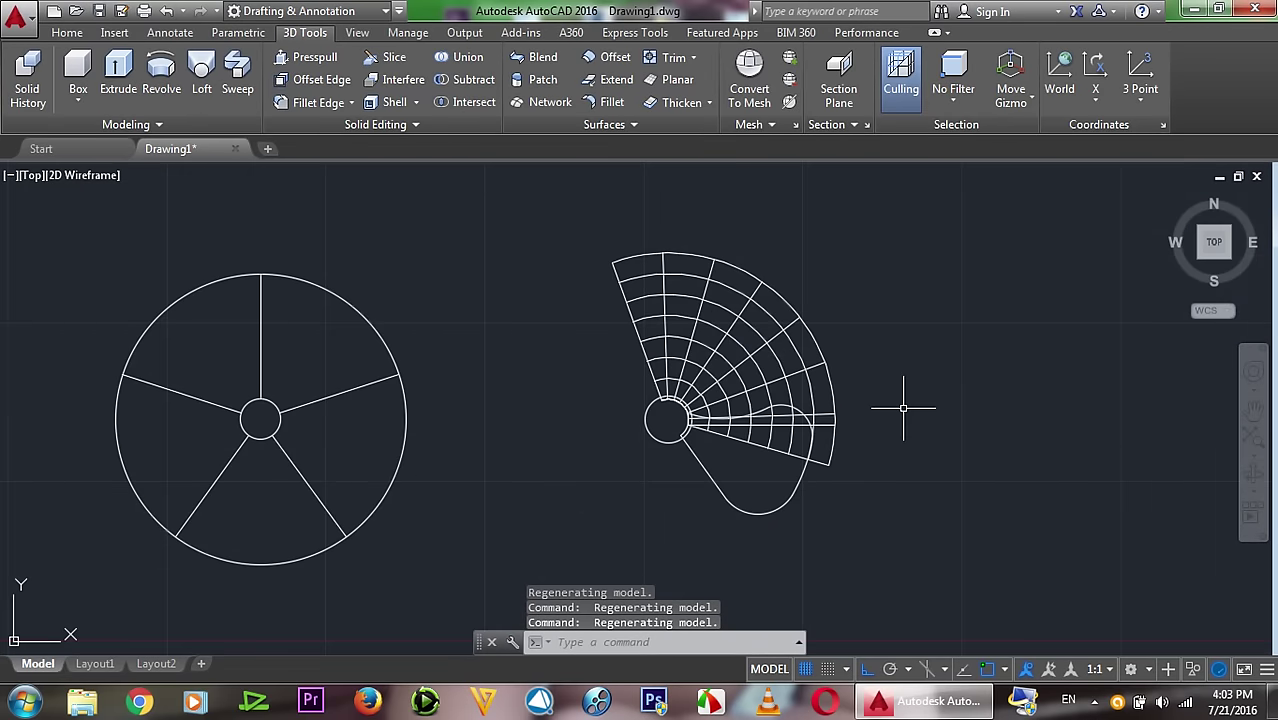
{"action": "type", "text": "Ro"}
{"action": "key", "text": "Return"}
Step: With Ortho off, rotate the swept blade surface about the hub circle's centre onto the wedge outline
{"action": "left_click", "coordinate": [800, 322]}
{"action": "key", "text": "Return"}
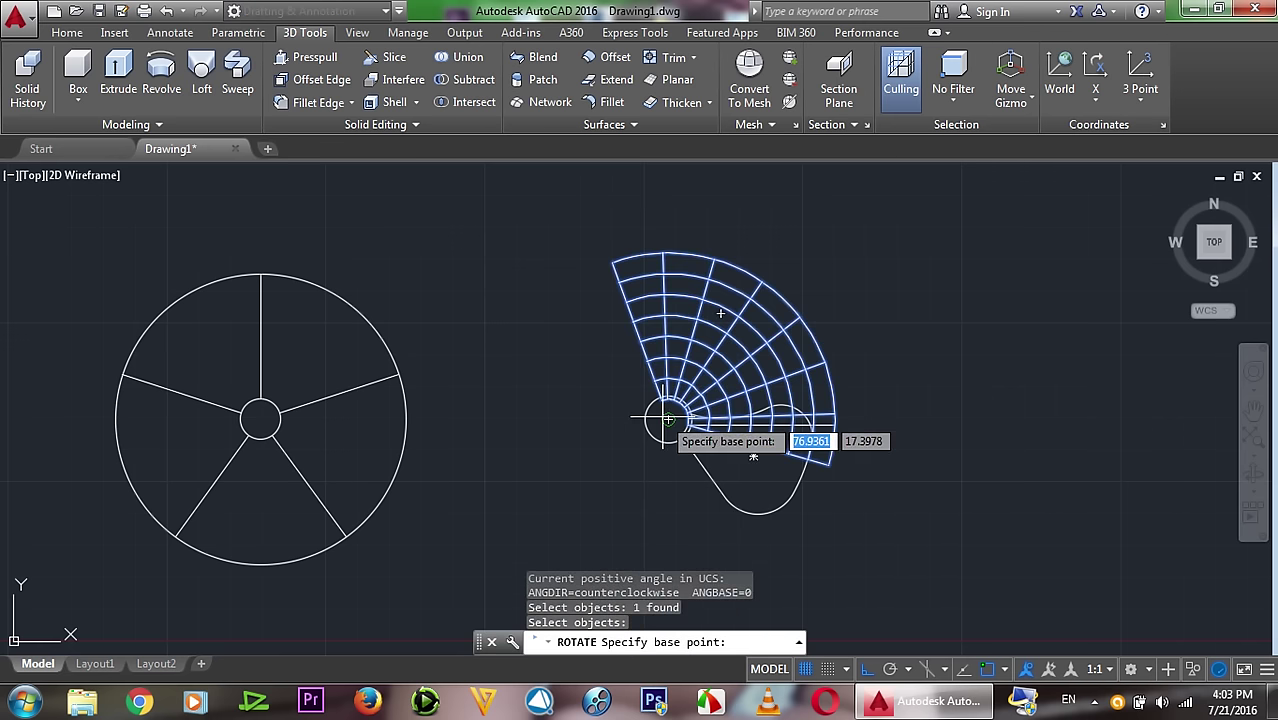
{"action": "left_click", "coordinate": [668, 419]}
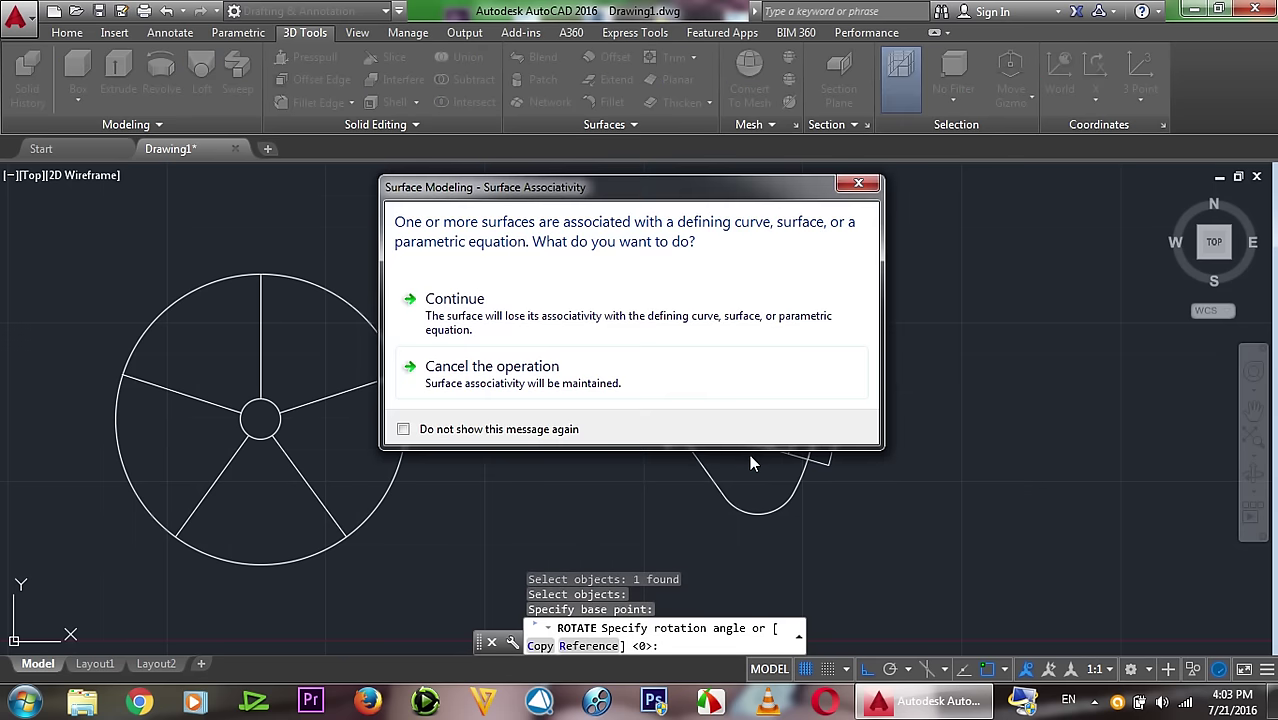
{"action": "left_click", "coordinate": [653, 329]}
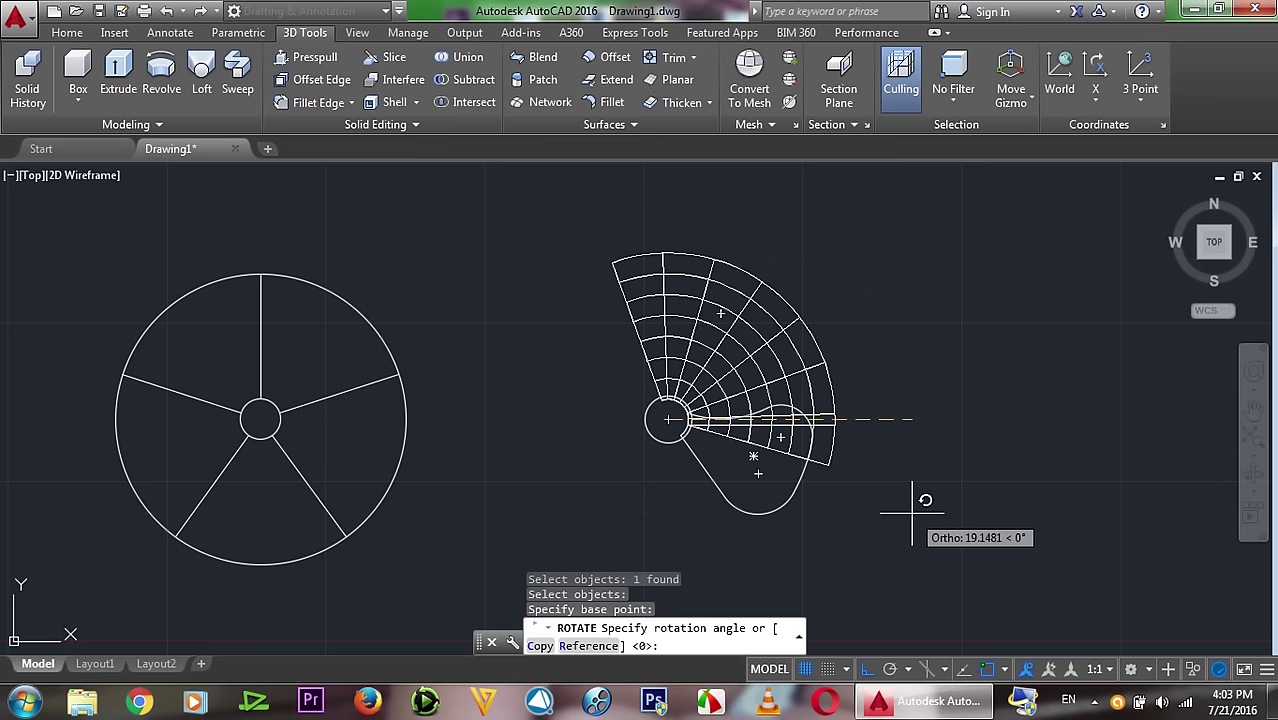
{"action": "key", "text": "F8"}
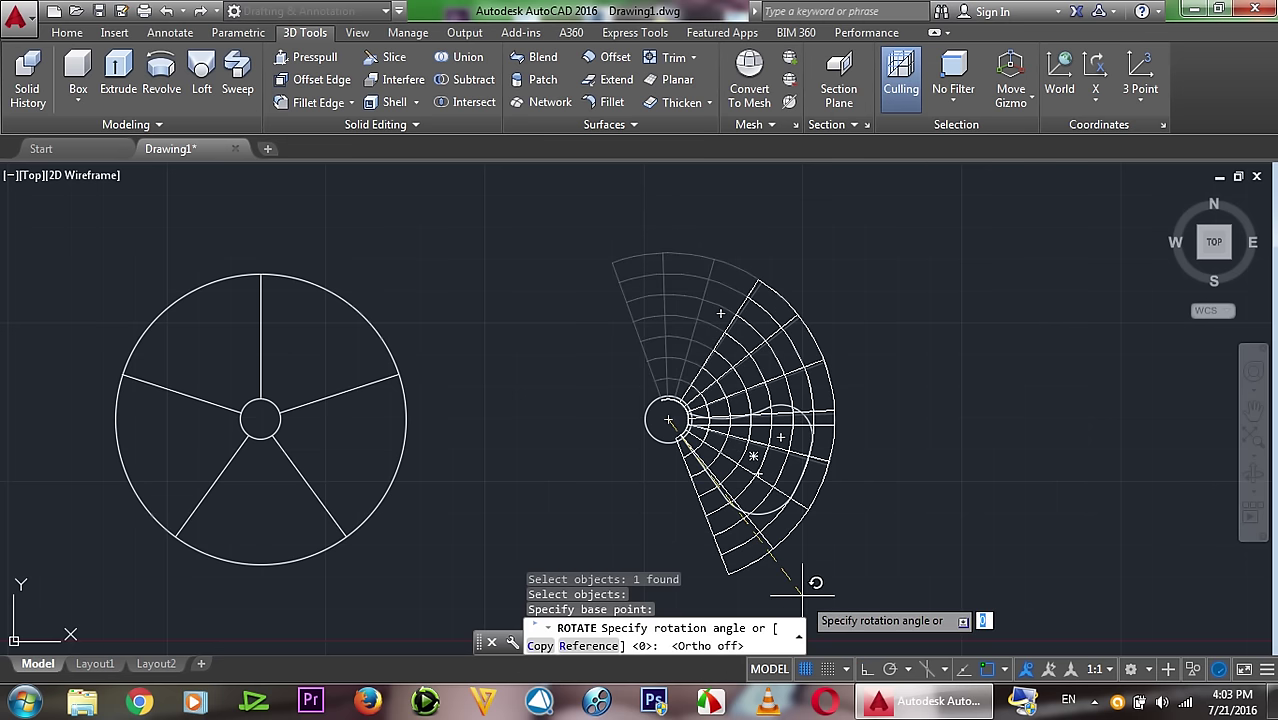
{"action": "left_click", "coordinate": [827, 579]}
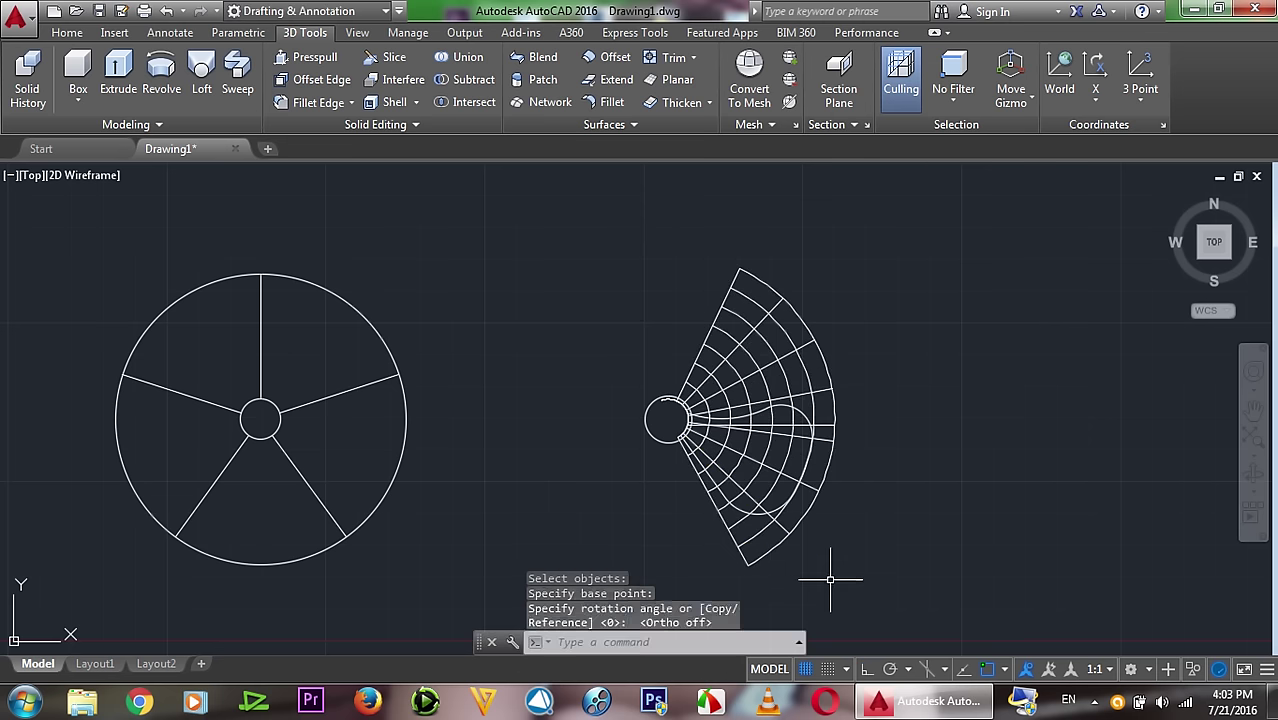
Step: Switch to the SE Isometric view and orbit around the rotated blade surface
{"action": "mouse_move", "coordinate": [1214, 242]}
{"action": "left_click", "coordinate": [1232, 262]}
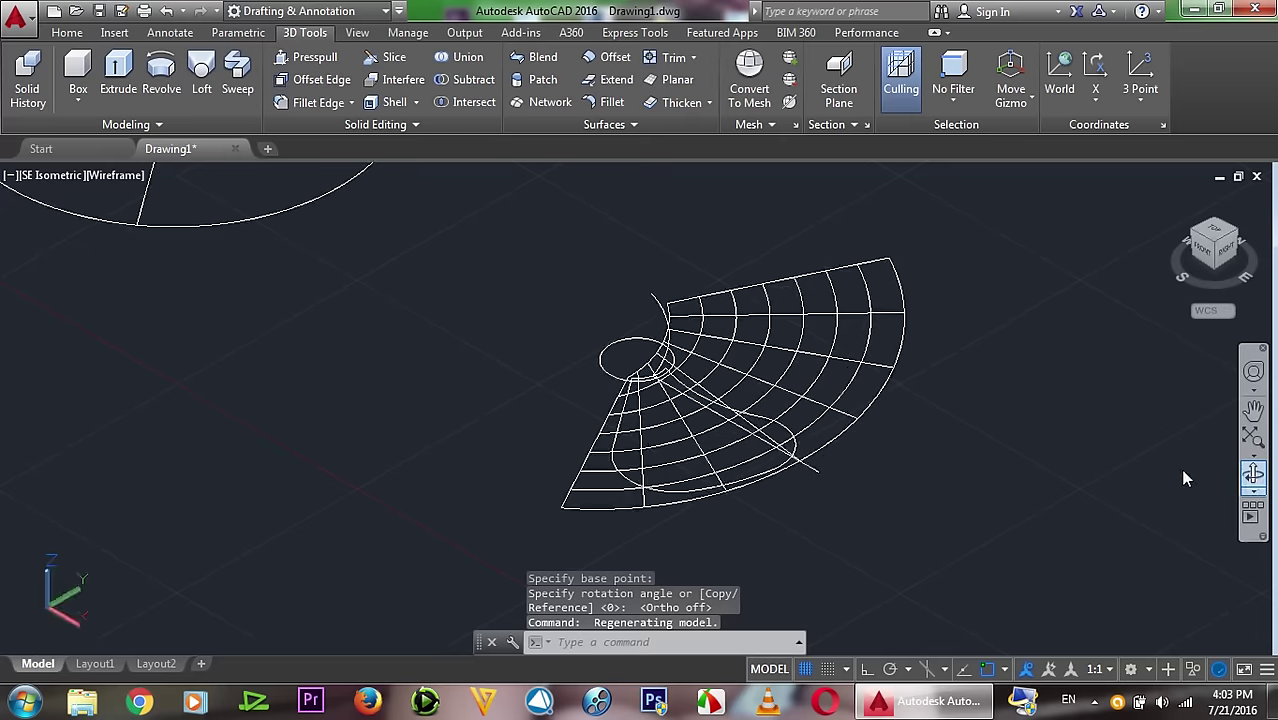
{"action": "left_click", "coordinate": [1250, 476]}
{"action": "mouse_move", "coordinate": [1051, 479]}
{"action": "left_mouse_down"}
{"action": "mouse_move", "coordinate": [1073, 502]}
{"action": "mouse_move", "coordinate": [1057, 492]}
{"action": "left_mouse_up"}
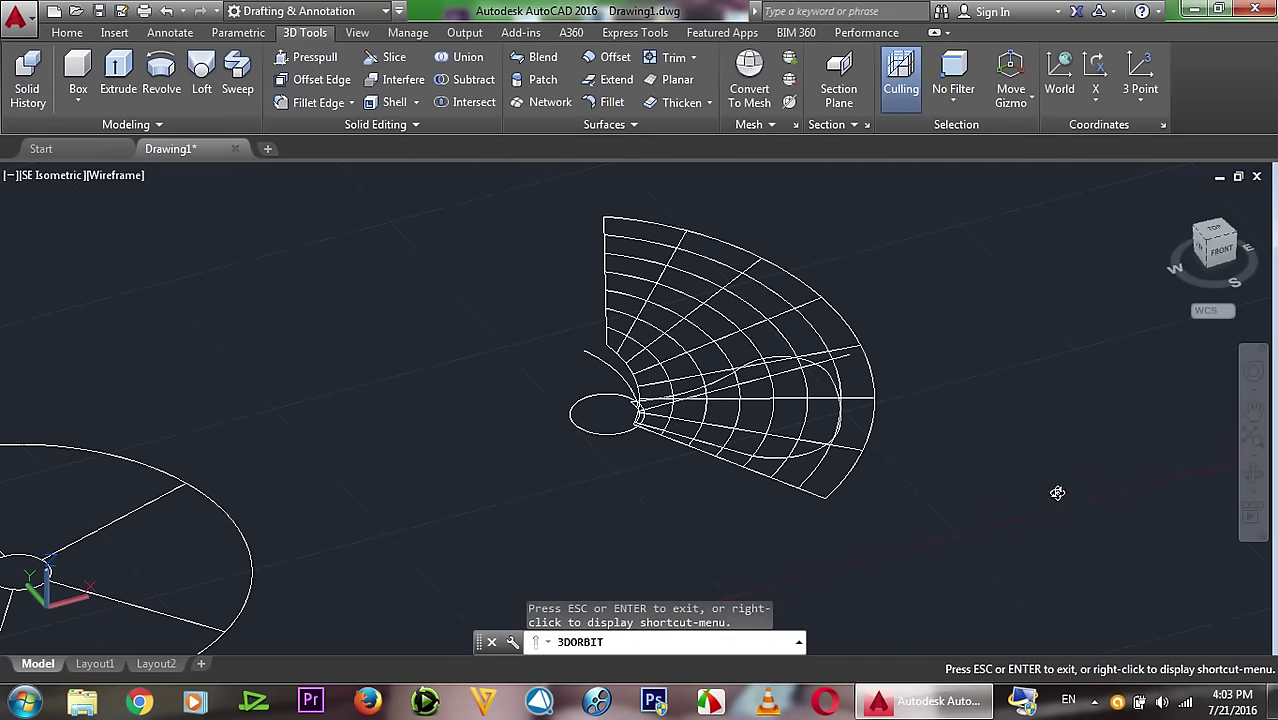
{"action": "right_click", "coordinate": [945, 409]}
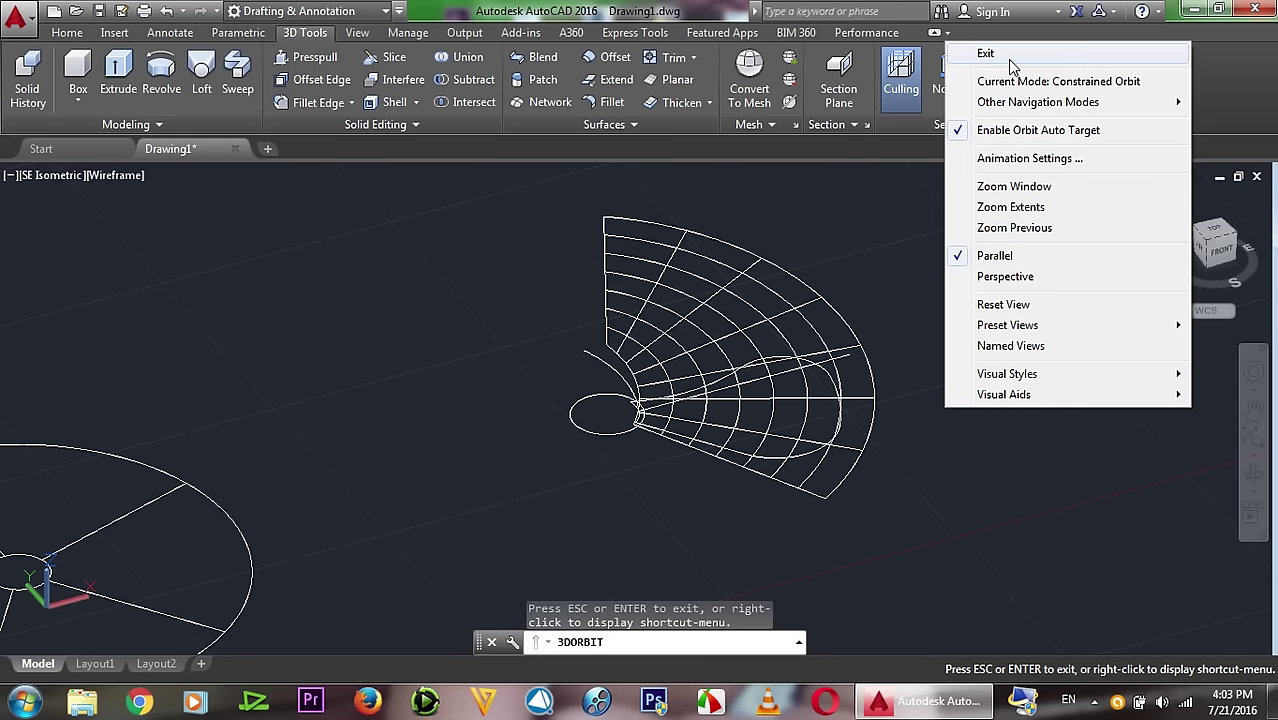
{"action": "left_click", "coordinate": [1008, 58]}
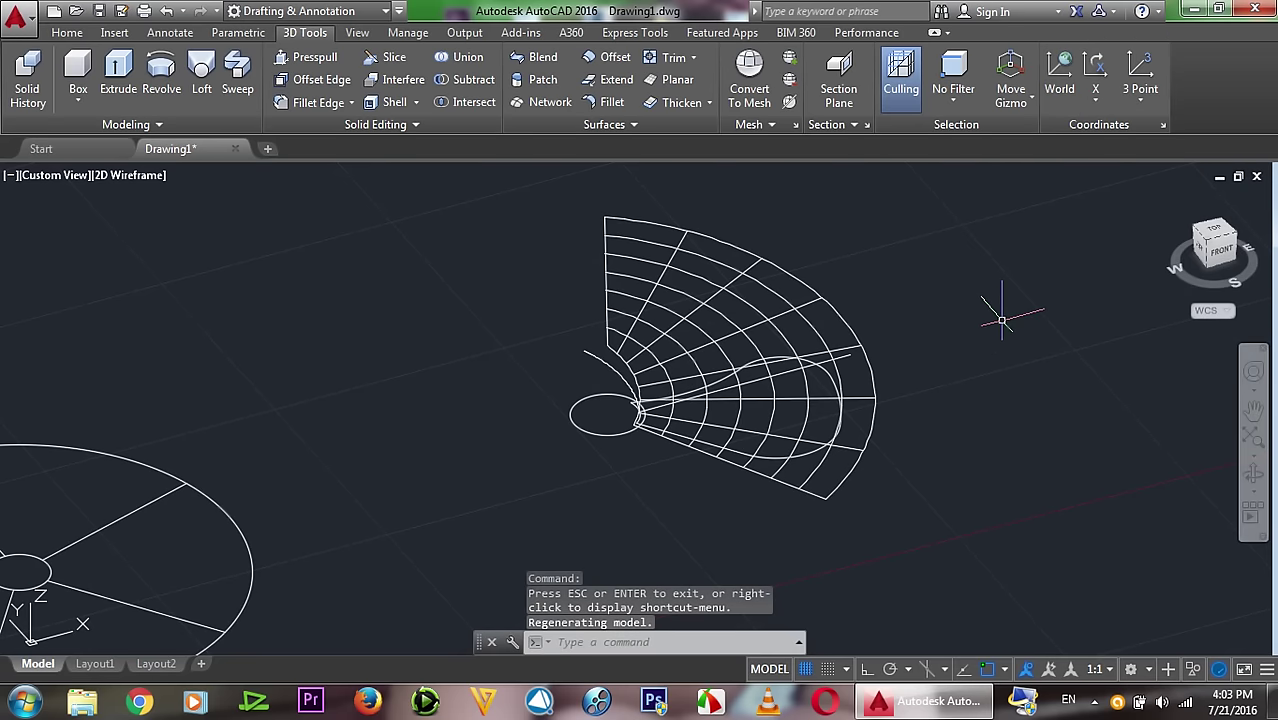
Step: Thicken the swept blade surface by 0.3 to make a solid blade
{"action": "type", "text": "thi"}
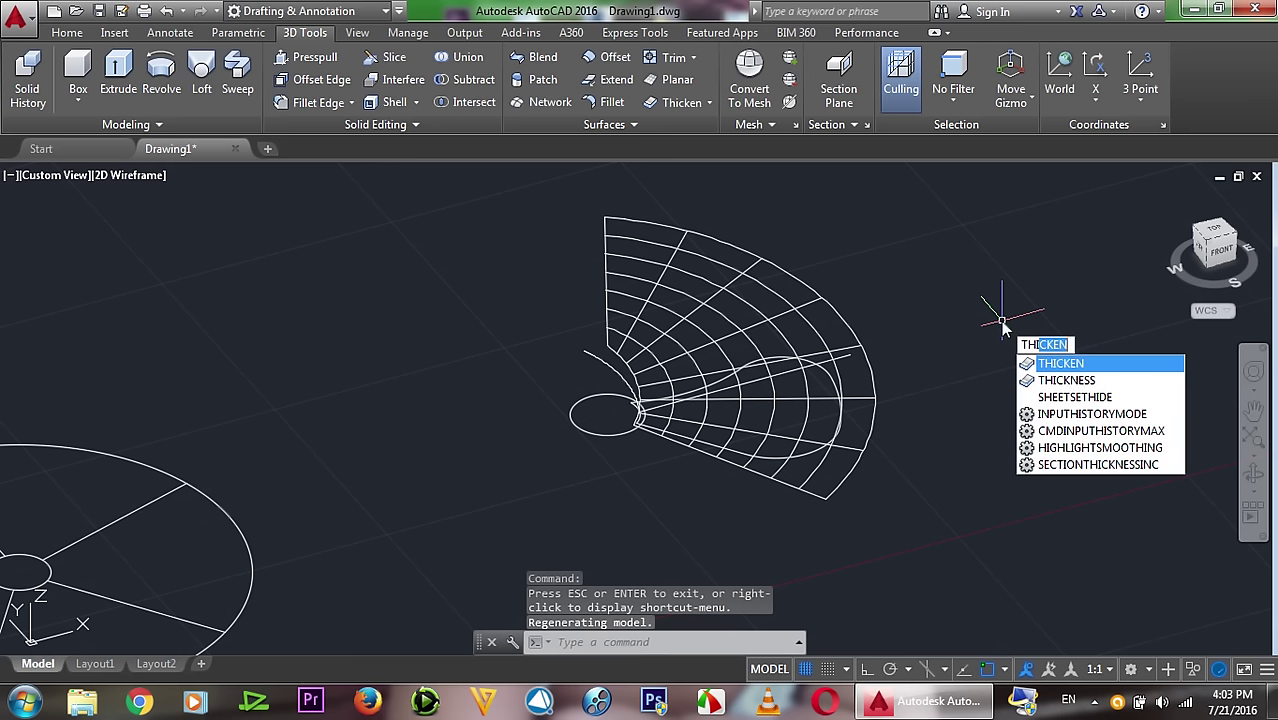
{"action": "type", "text": "c"}
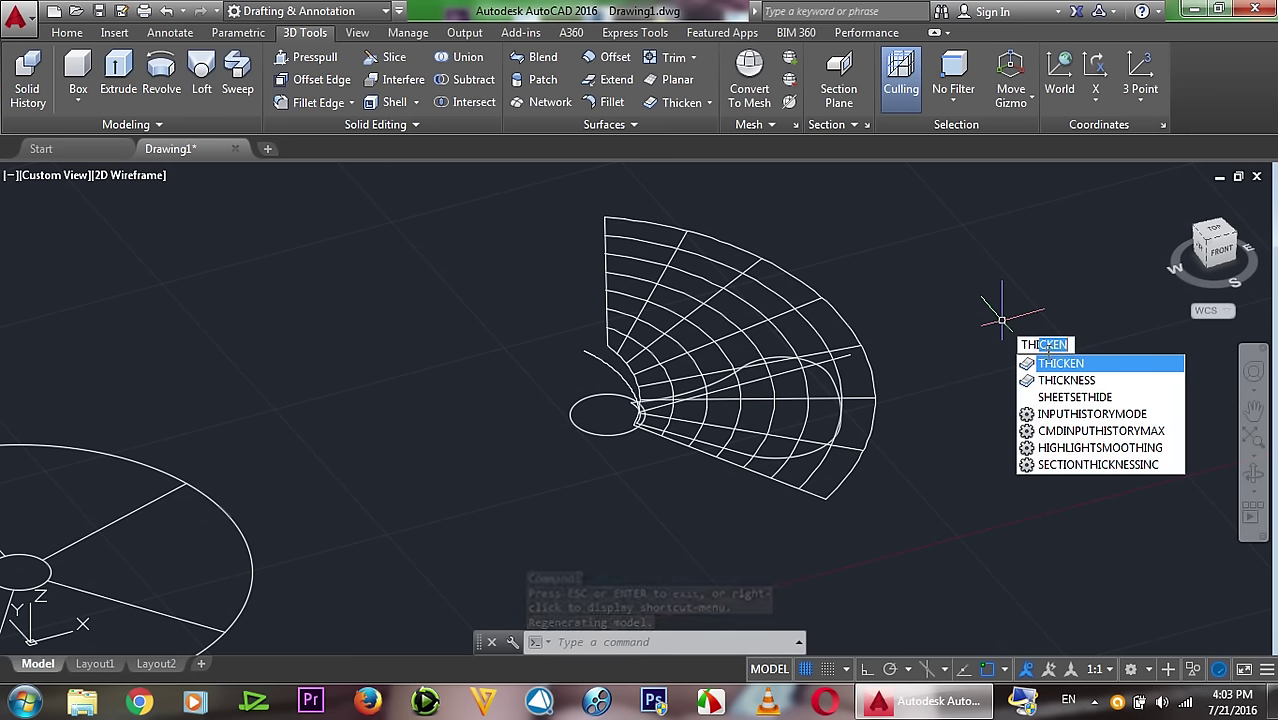
{"action": "left_click", "coordinate": [1052, 363]}
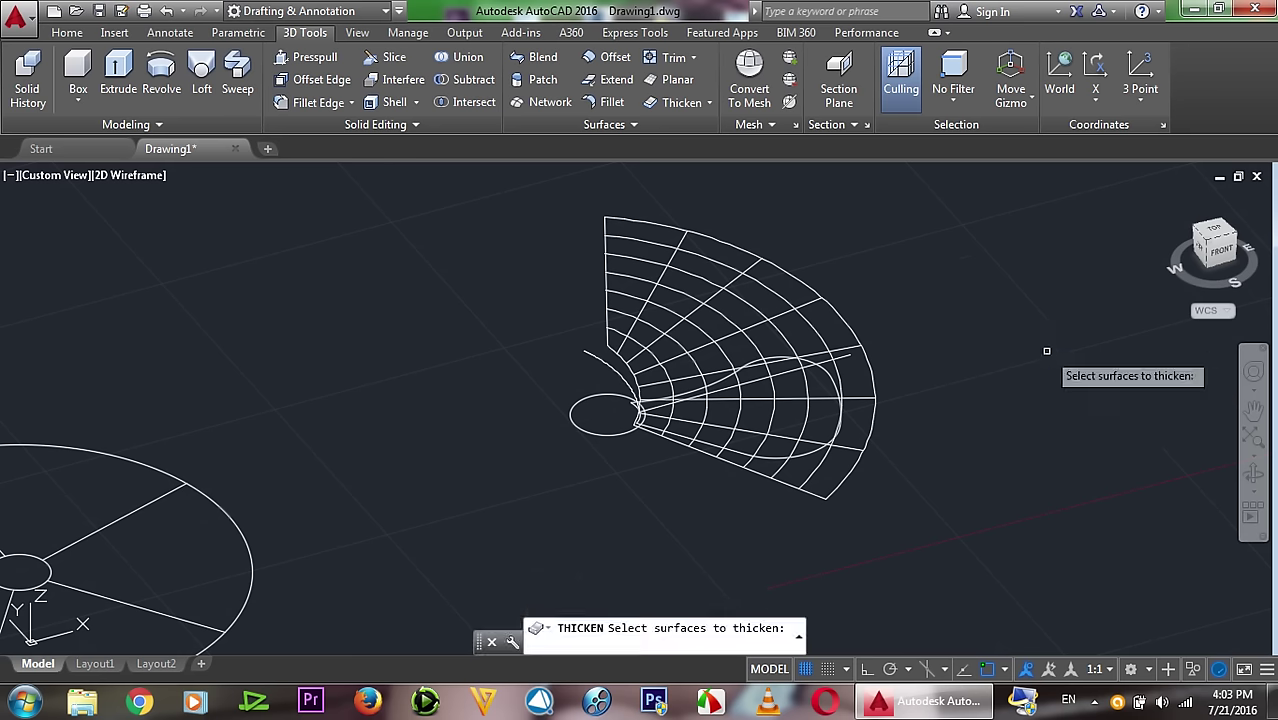
{"action": "left_click", "coordinate": [871, 418]}
{"action": "key", "text": "Return"}
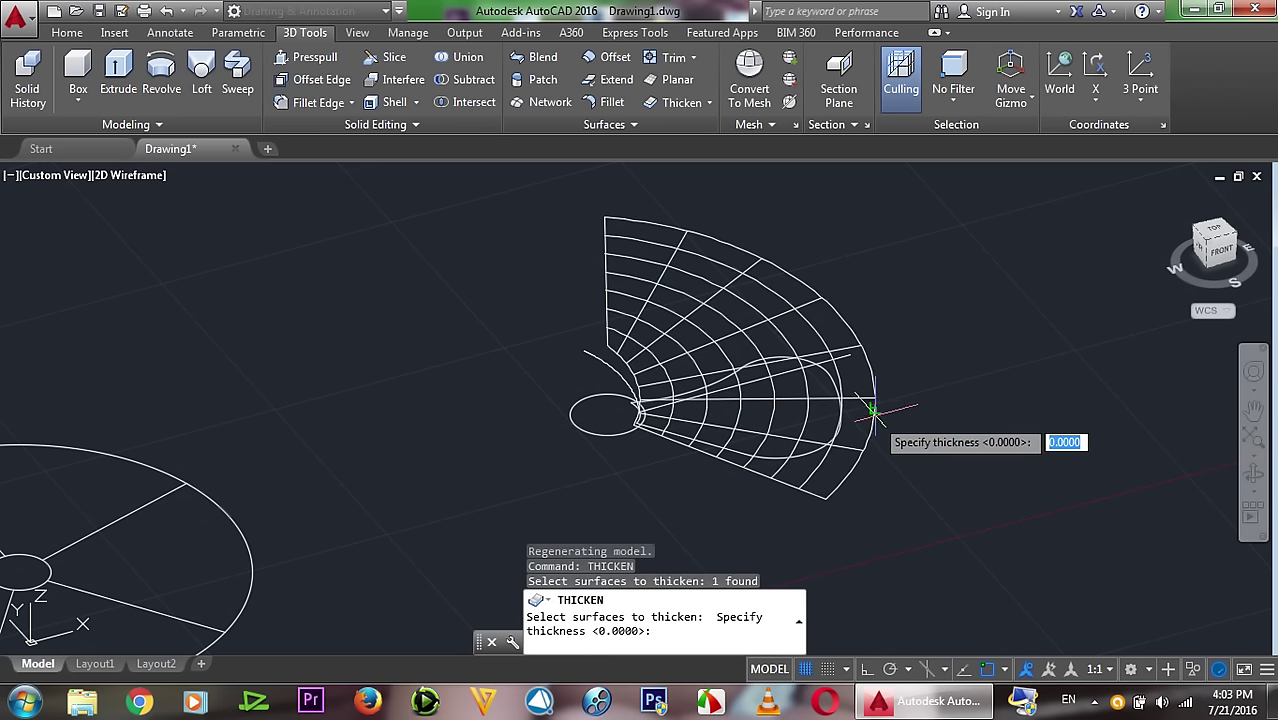
{"action": "type", "text": "."}
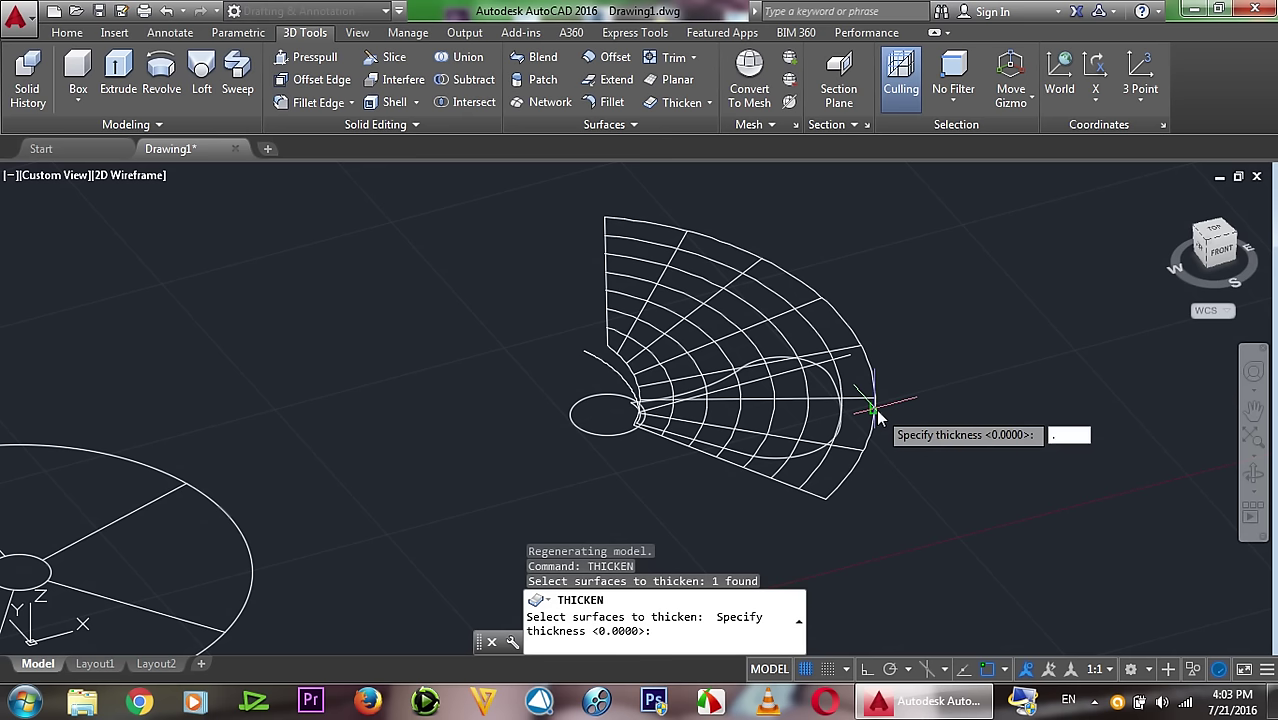
{"action": "type", "text": "3"}
{"action": "key", "text": "Return"}
{"action": "scroll", "coordinate": [855, 455], "scroll_direction": "up", "scroll_amount": 2}
{"action": "scroll", "coordinate": [855, 450], "scroll_direction": "down", "scroll_amount": 2}
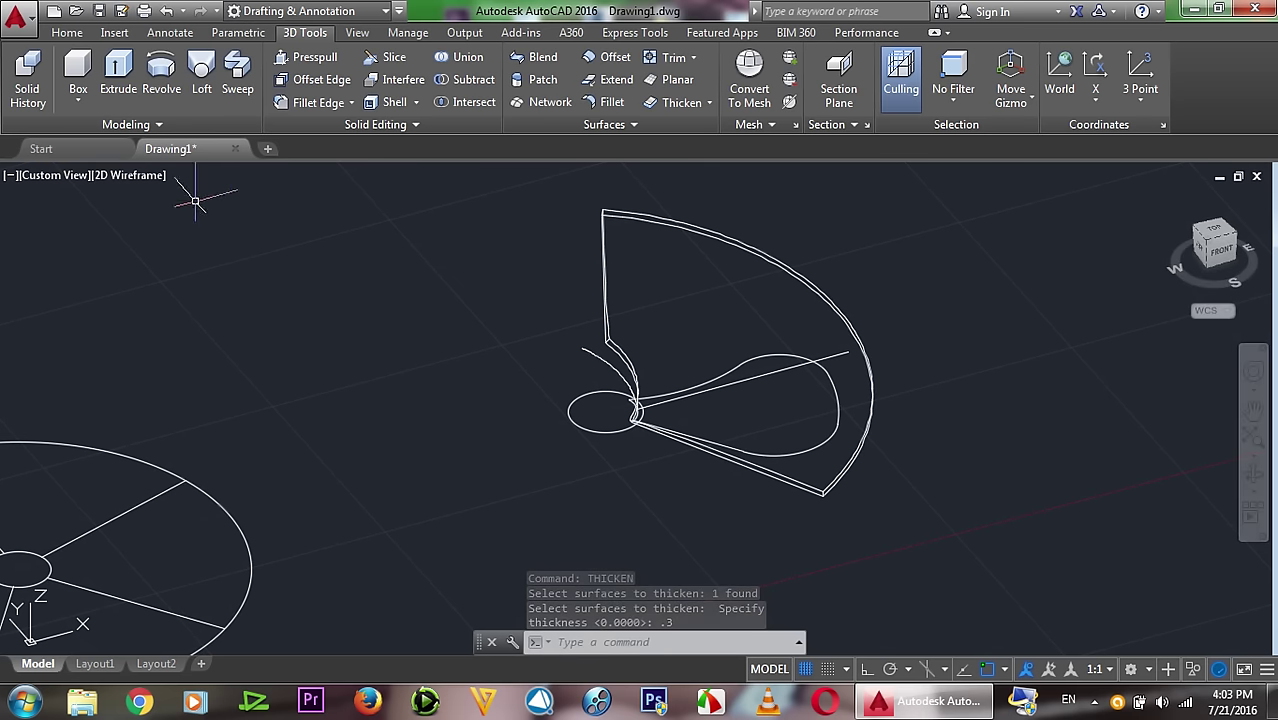
Step: Extrude the inner loop profile upward over the blade, redoing the extrusion once after an undo
{"action": "left_click", "coordinate": [118, 72]}
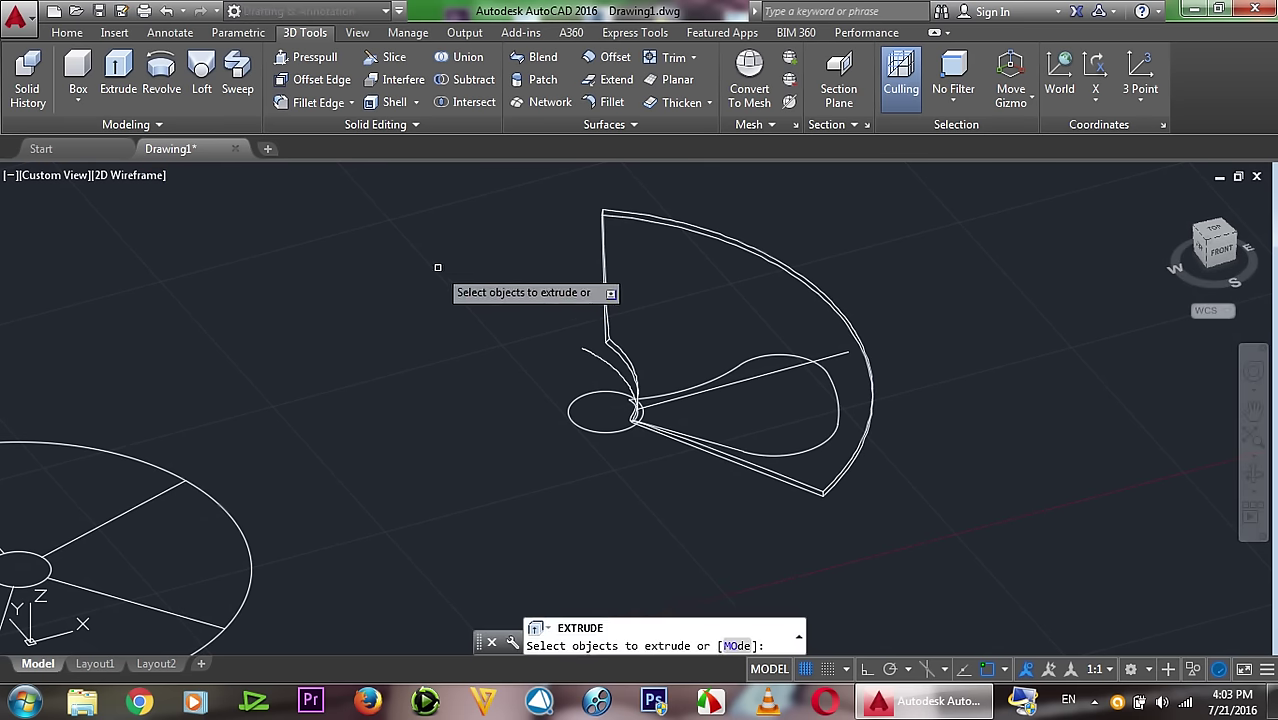
{"action": "left_click", "coordinate": [798, 453]}
{"action": "key", "text": "Return"}
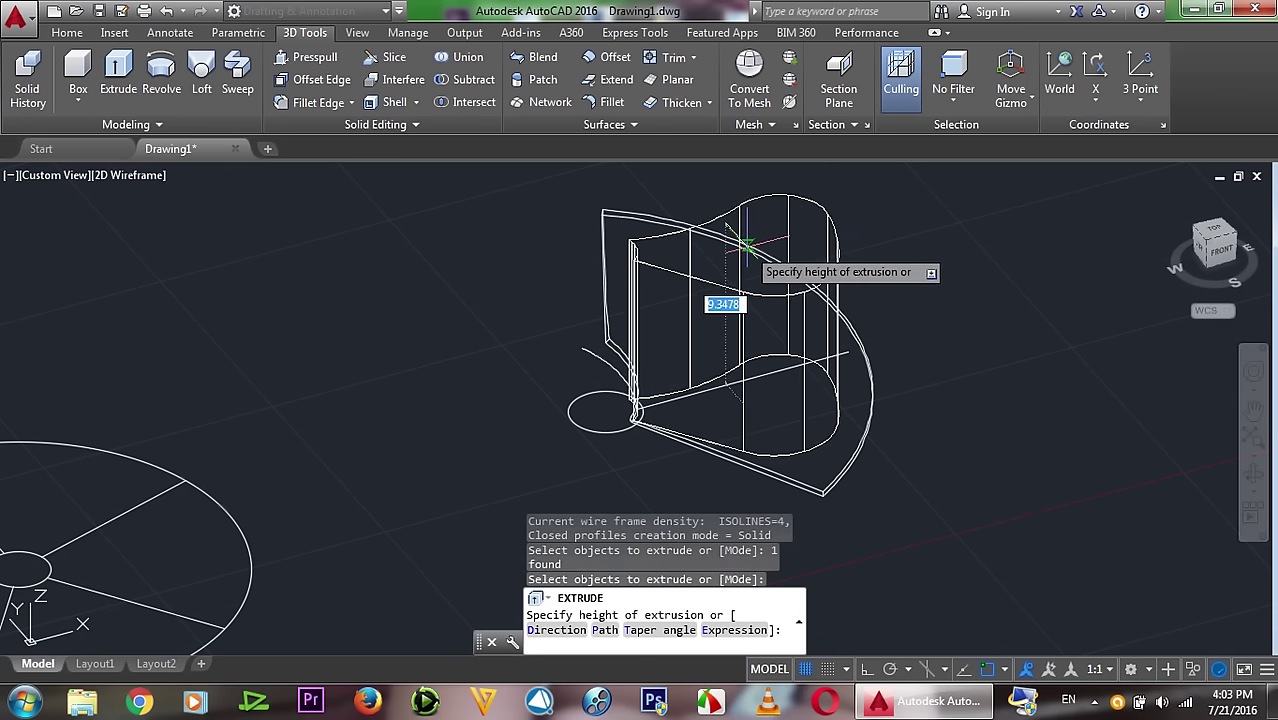
{"action": "left_click", "coordinate": [742, 270]}
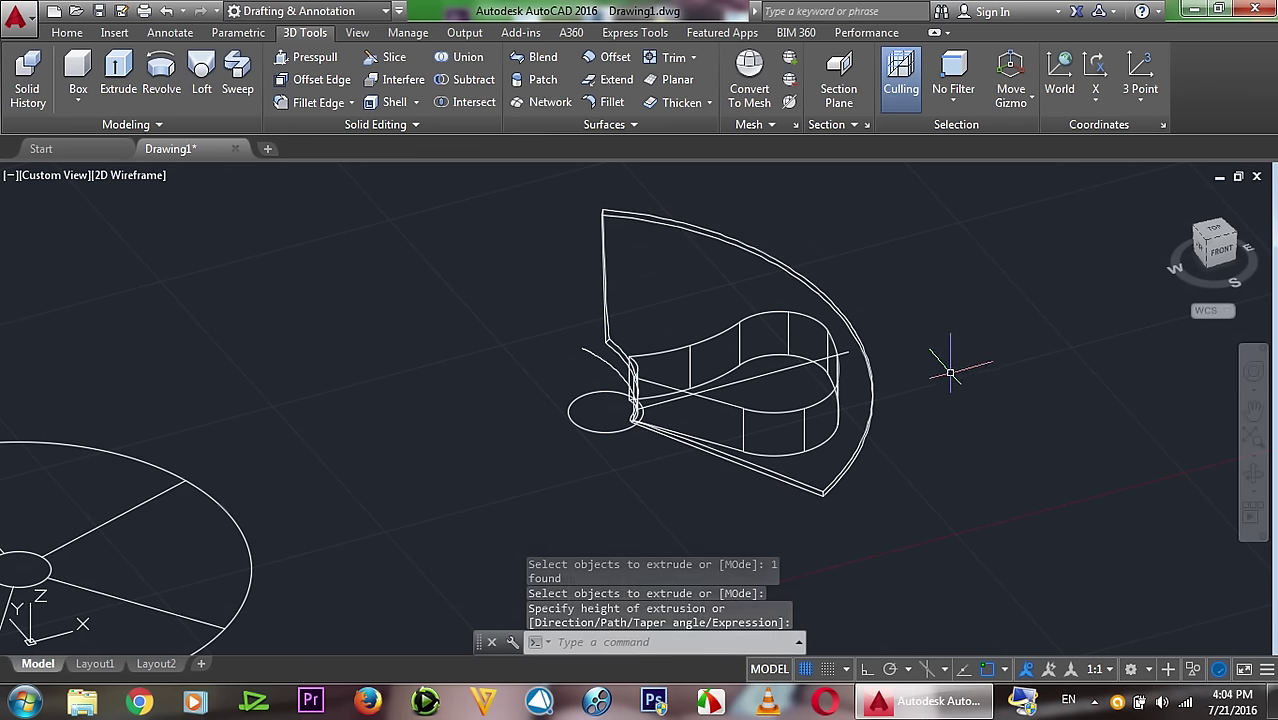
{"action": "key", "text": "ctrl+z"}
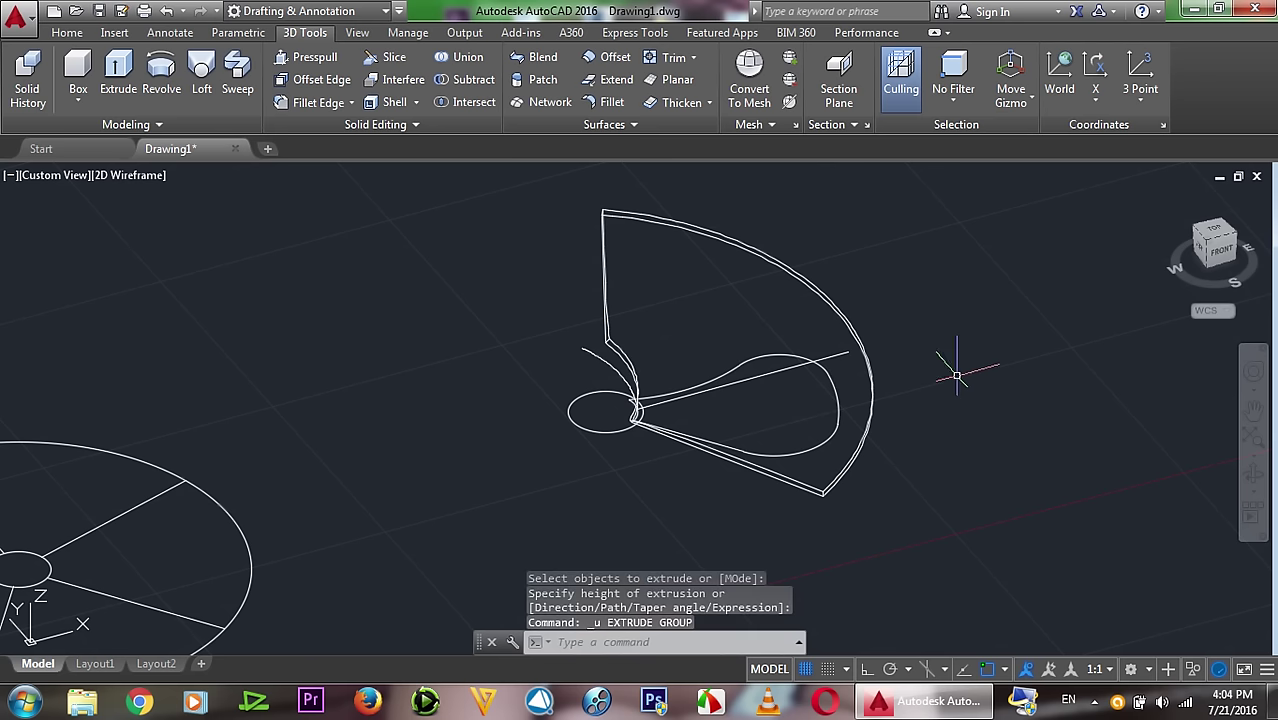
{"action": "left_click", "coordinate": [118, 80]}
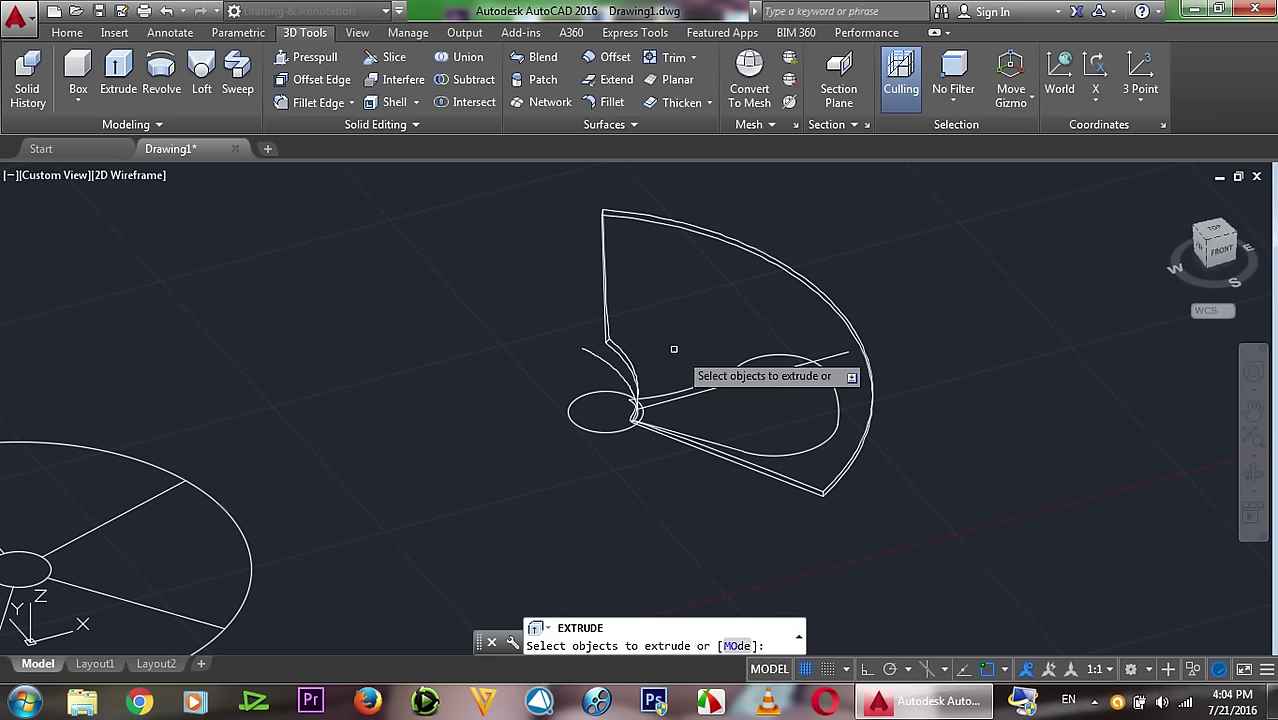
{"action": "left_click", "coordinate": [798, 456]}
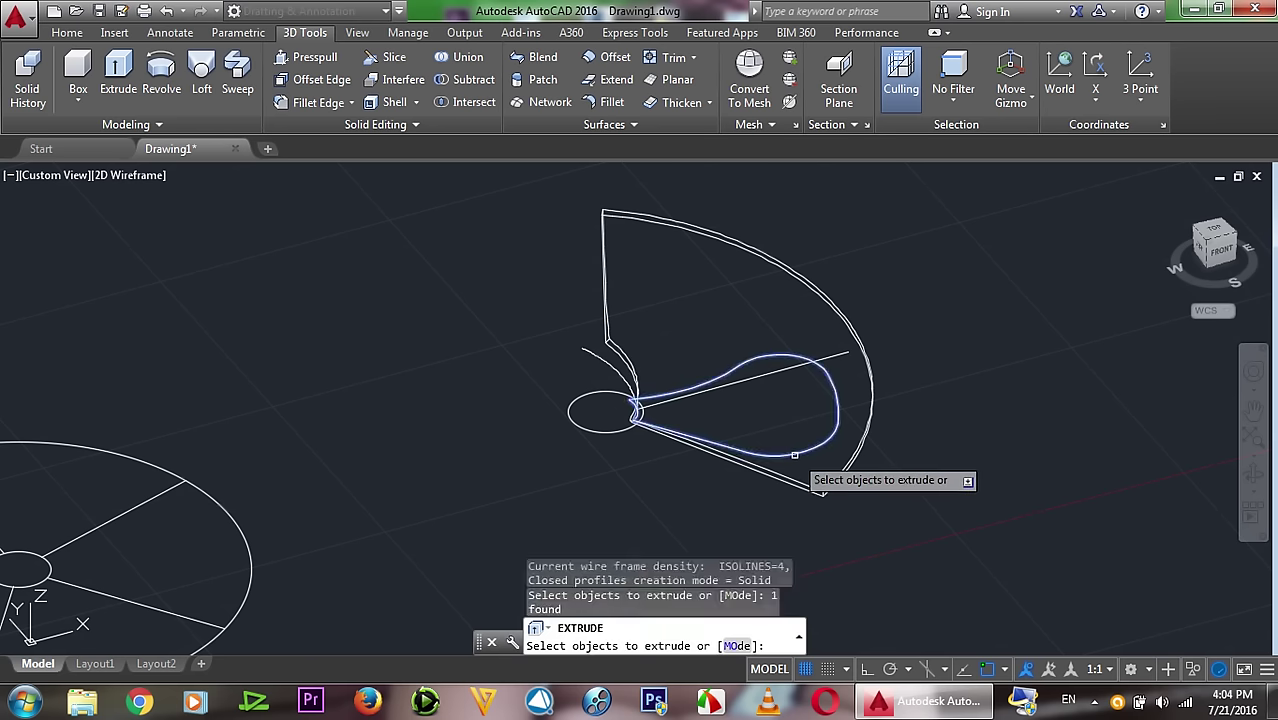
{"action": "key", "text": "Return"}
{"action": "scroll", "coordinate": [730, 330], "scroll_direction": "down", "scroll_amount": 3}
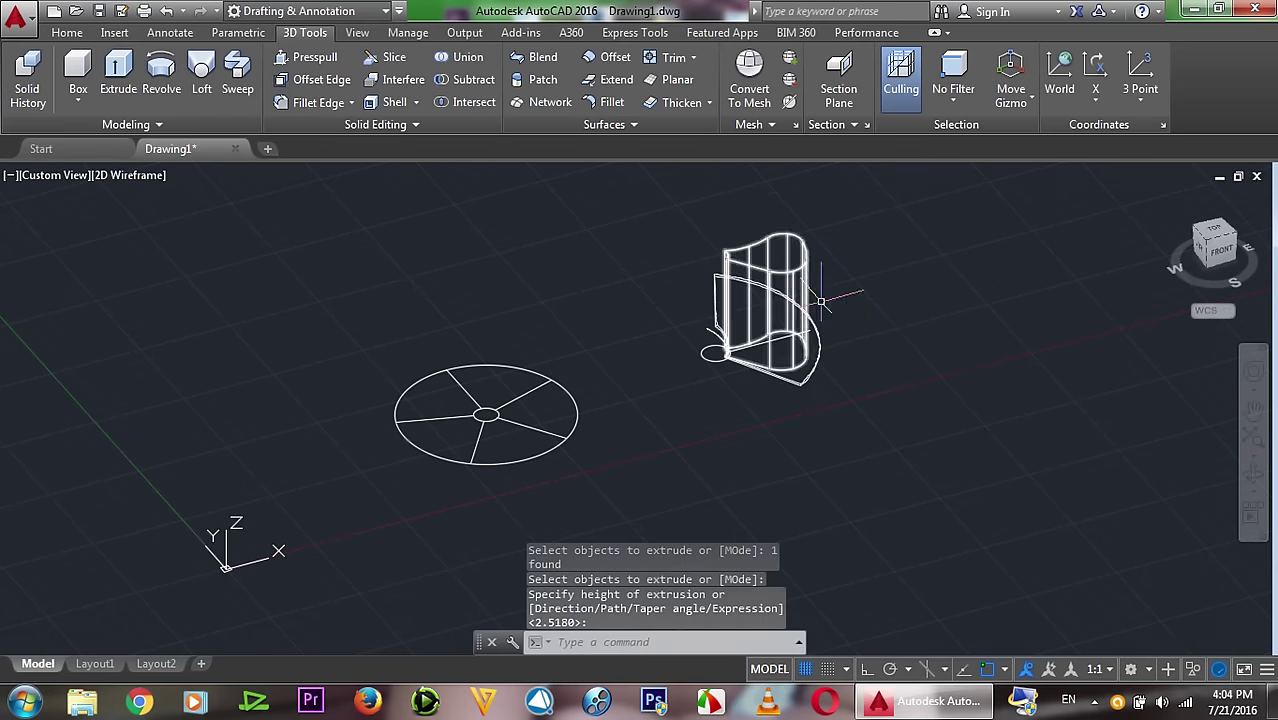
Step: Orbit the view to see the tall extruded solid from the side and above
{"action": "left_click", "coordinate": [1253, 474]}
{"action": "mouse_move", "coordinate": [1021, 408]}
{"action": "left_mouse_down"}
{"action": "mouse_move", "coordinate": [888, 343]}
{"action": "mouse_move", "coordinate": [921, 371]}
{"action": "left_mouse_up"}
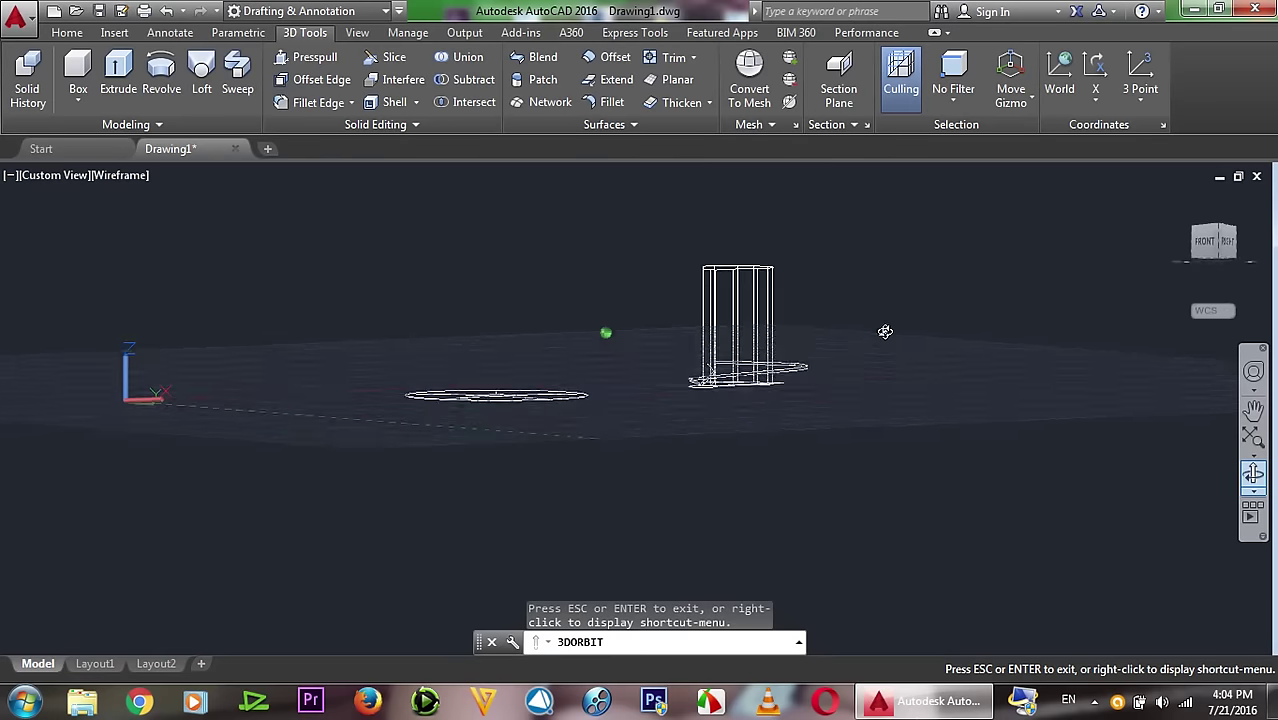
{"action": "left_click_drag", "start_coordinate": [782, 383], "coordinate": [700, 364]}
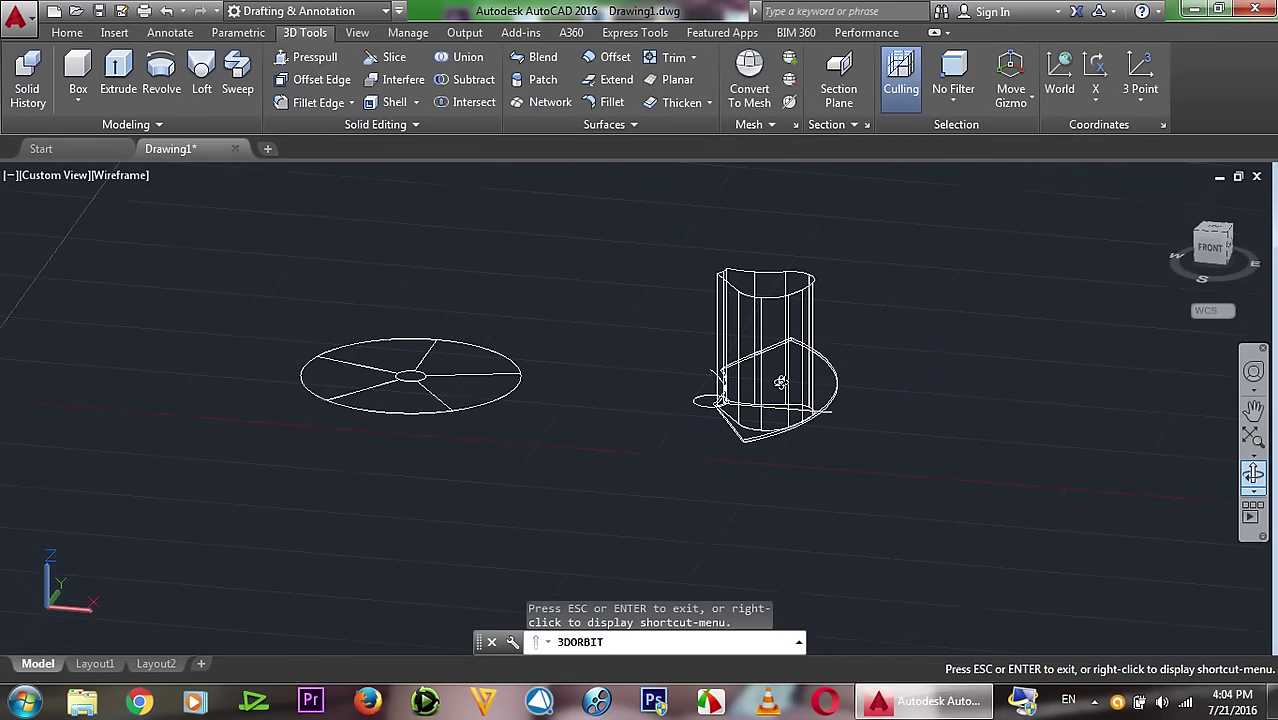
{"action": "right_click", "coordinate": [120, 172]}
{"action": "left_click", "coordinate": [160, 188]}
Step: Switch the viewport to the Shaded visual style and orbit around the grey blade and solid
{"action": "left_click", "coordinate": [109, 175]}
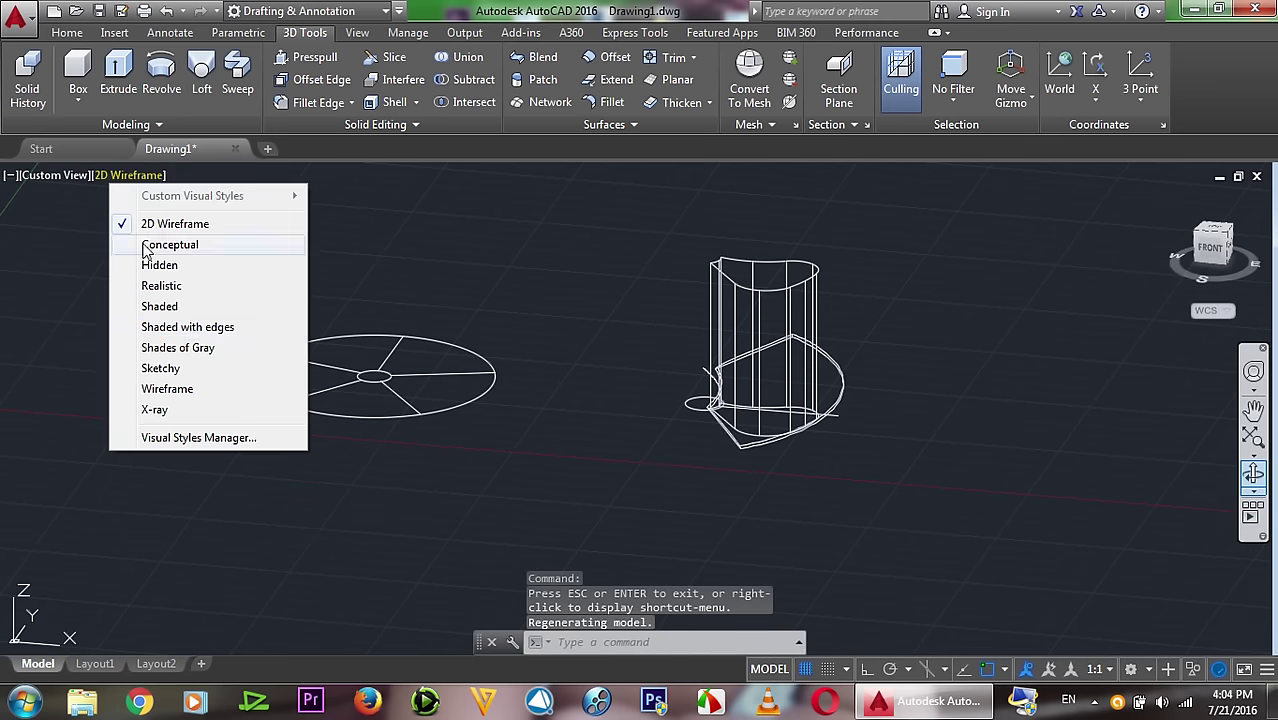
{"action": "left_click", "coordinate": [160, 306]}
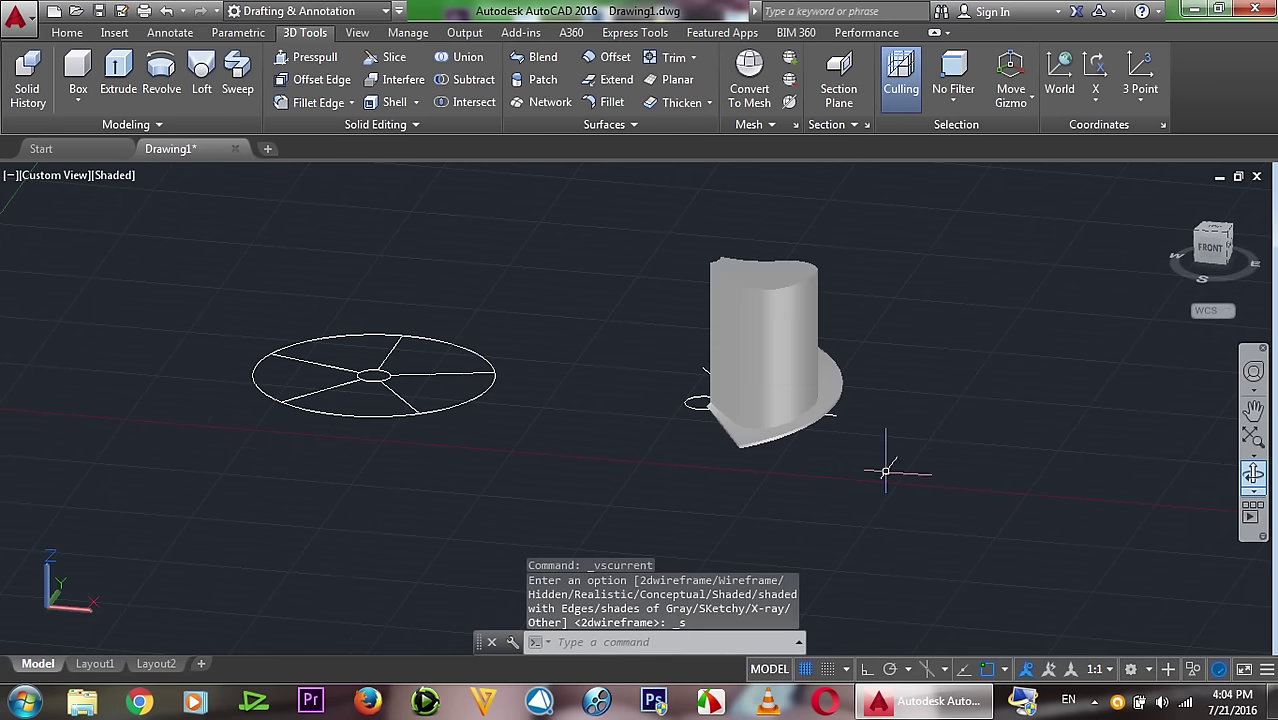
{"action": "left_click", "coordinate": [1252, 477]}
{"action": "mouse_move", "coordinate": [1018, 462]}
{"action": "left_mouse_down"}
{"action": "mouse_move", "coordinate": [992, 396]}
{"action": "mouse_move", "coordinate": [1104, 496]}
{"action": "mouse_move", "coordinate": [1059, 510]}
{"action": "left_mouse_up"}
{"action": "left_click_drag", "start_coordinate": [867, 368], "coordinate": [858, 362]}
{"action": "right_click", "coordinate": [956, 367]}
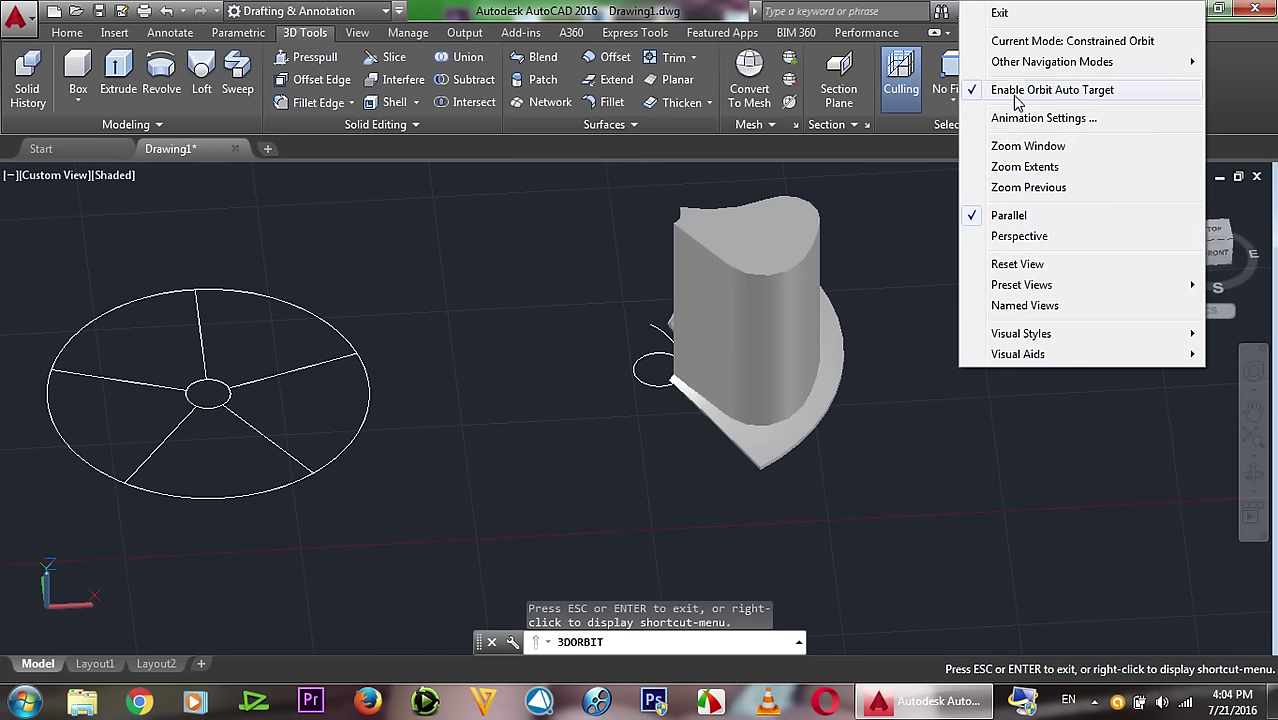
{"action": "left_click", "coordinate": [1003, 13]}
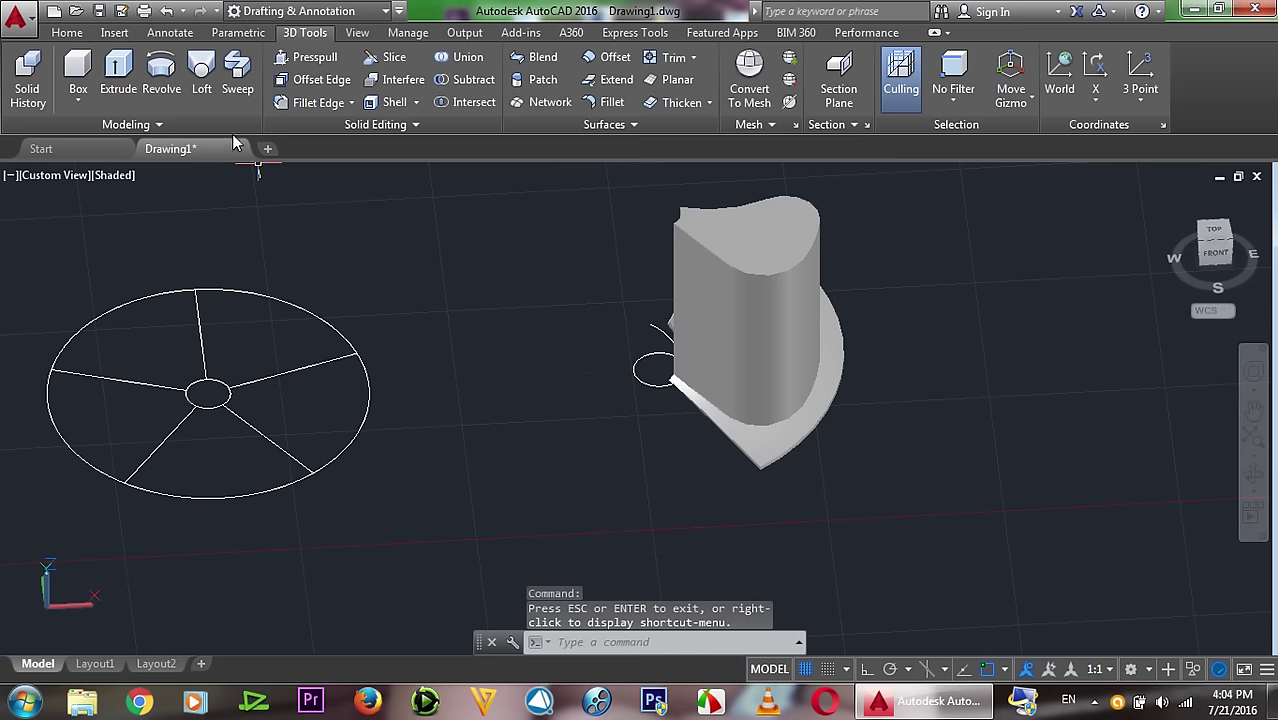
Step: Intersect the thickened blade with the extruded solid, keeping only their overlap, and inspect it in orbit
{"action": "left_click", "coordinate": [454, 104]}
{"action": "left_click", "coordinate": [879, 367]}
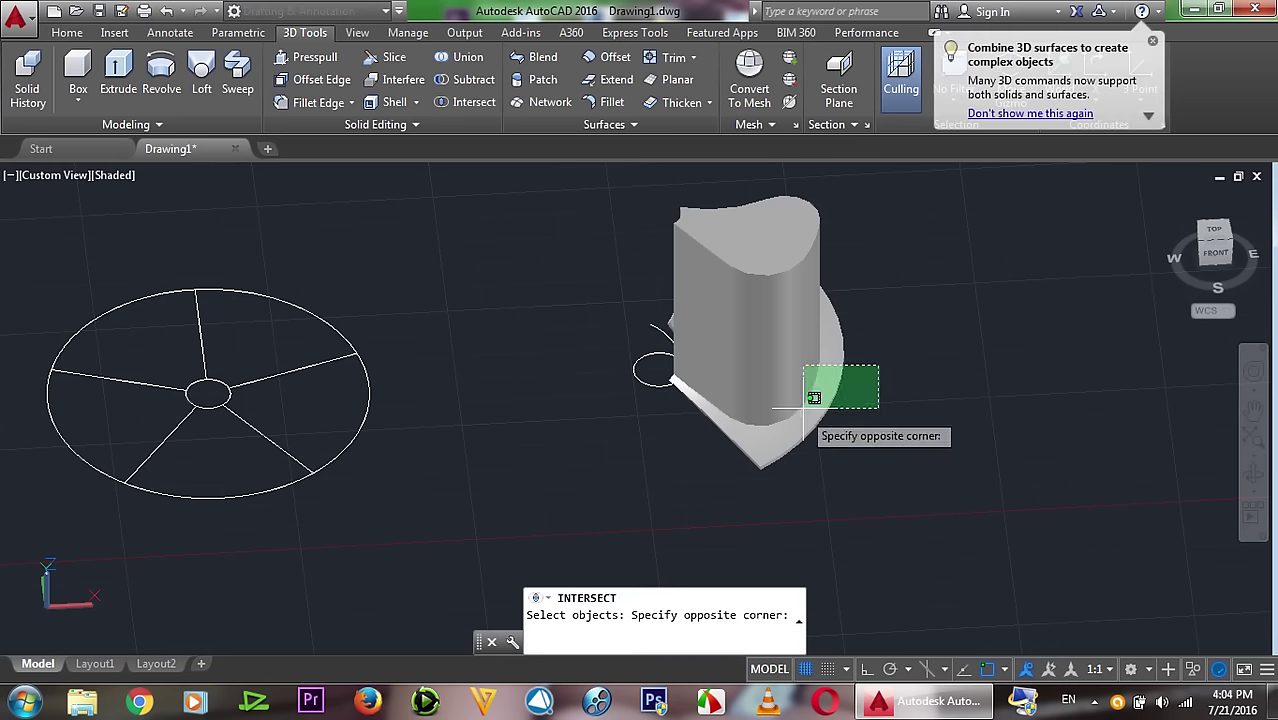
{"action": "left_click", "coordinate": [805, 403]}
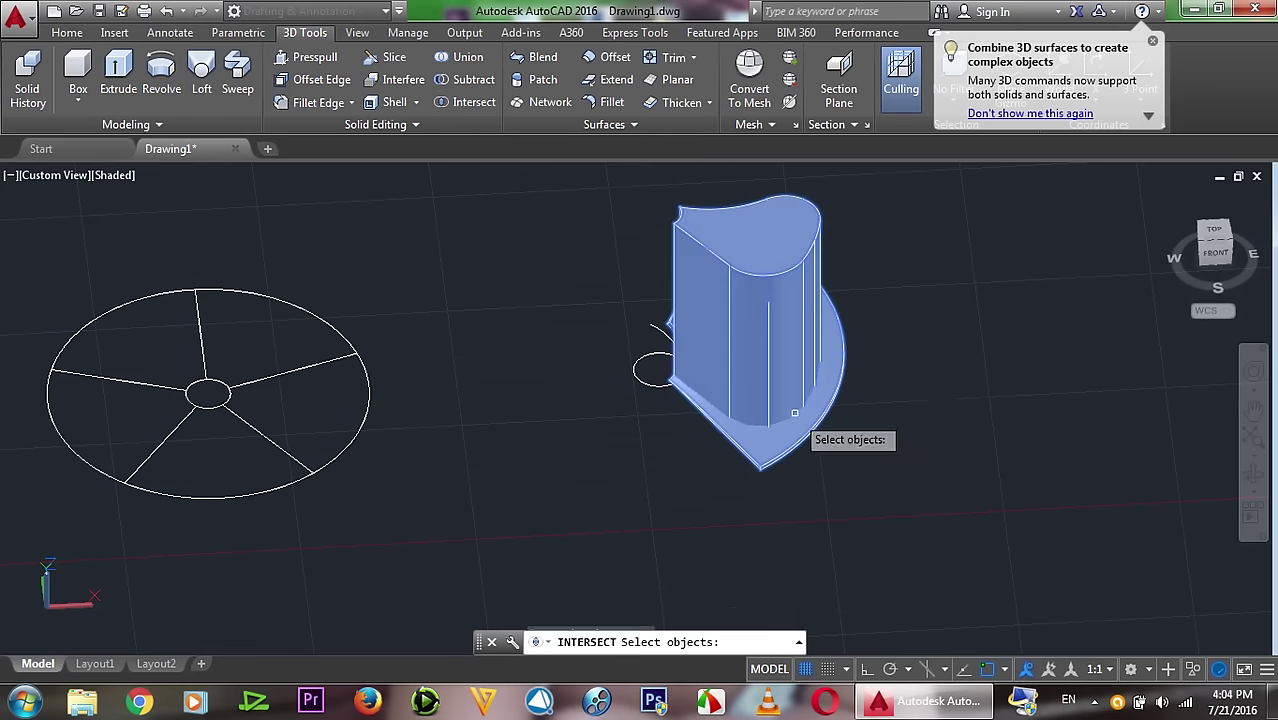
{"action": "scroll", "coordinate": [790, 360], "scroll_direction": "up", "scroll_amount": 2}
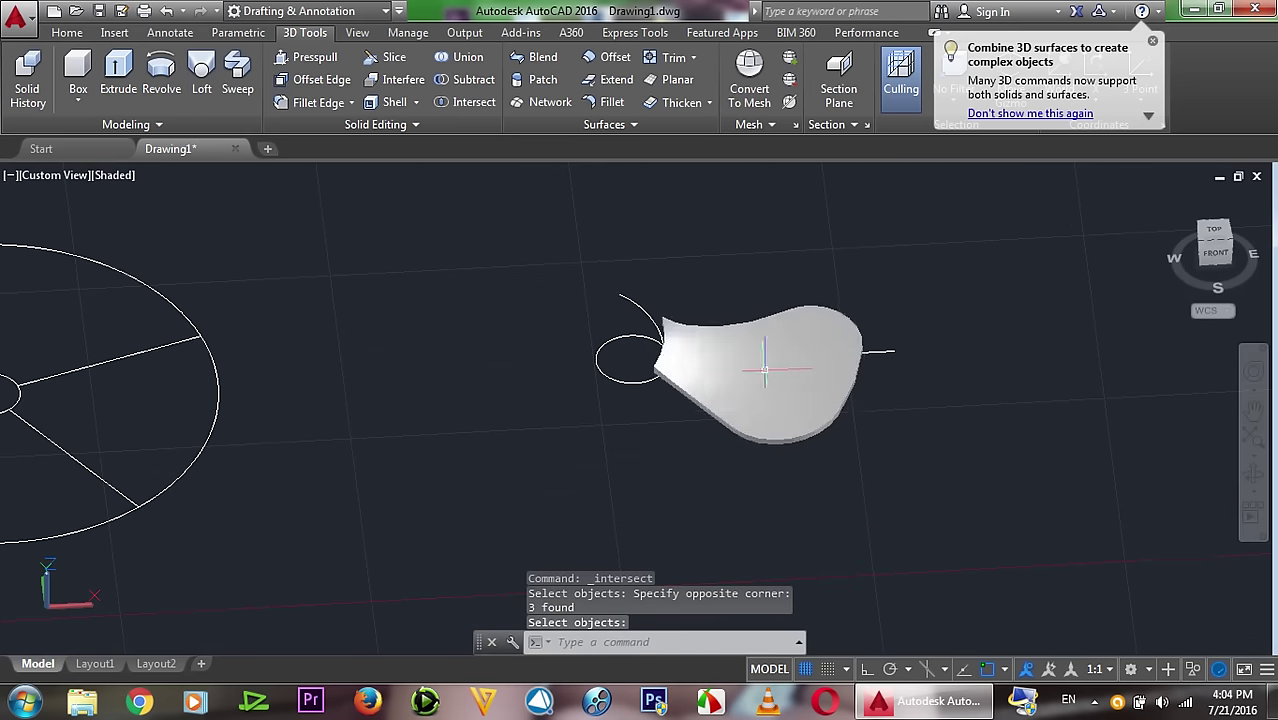
{"action": "left_click", "coordinate": [1253, 477]}
{"action": "mouse_move", "coordinate": [904, 451]}
{"action": "left_mouse_down"}
{"action": "mouse_move", "coordinate": [970, 465]}
{"action": "mouse_move", "coordinate": [895, 391]}
{"action": "mouse_move", "coordinate": [875, 318]}
{"action": "mouse_move", "coordinate": [762, 391]}
{"action": "mouse_move", "coordinate": [862, 394]}
{"action": "mouse_move", "coordinate": [902, 416]}
{"action": "left_mouse_up"}
{"action": "mouse_move", "coordinate": [771, 356]}
{"action": "left_mouse_down"}
{"action": "mouse_move", "coordinate": [790, 370]}
{"action": "mouse_move", "coordinate": [1033, 337]}
{"action": "left_mouse_up"}
{"action": "mouse_move", "coordinate": [809, 371]}
{"action": "left_mouse_down"}
{"action": "mouse_move", "coordinate": [770, 362]}
{"action": "mouse_move", "coordinate": [833, 374]}
{"action": "left_mouse_up"}
{"action": "right_click", "coordinate": [1035, 345]}
{"action": "left_click", "coordinate": [1072, 328]}
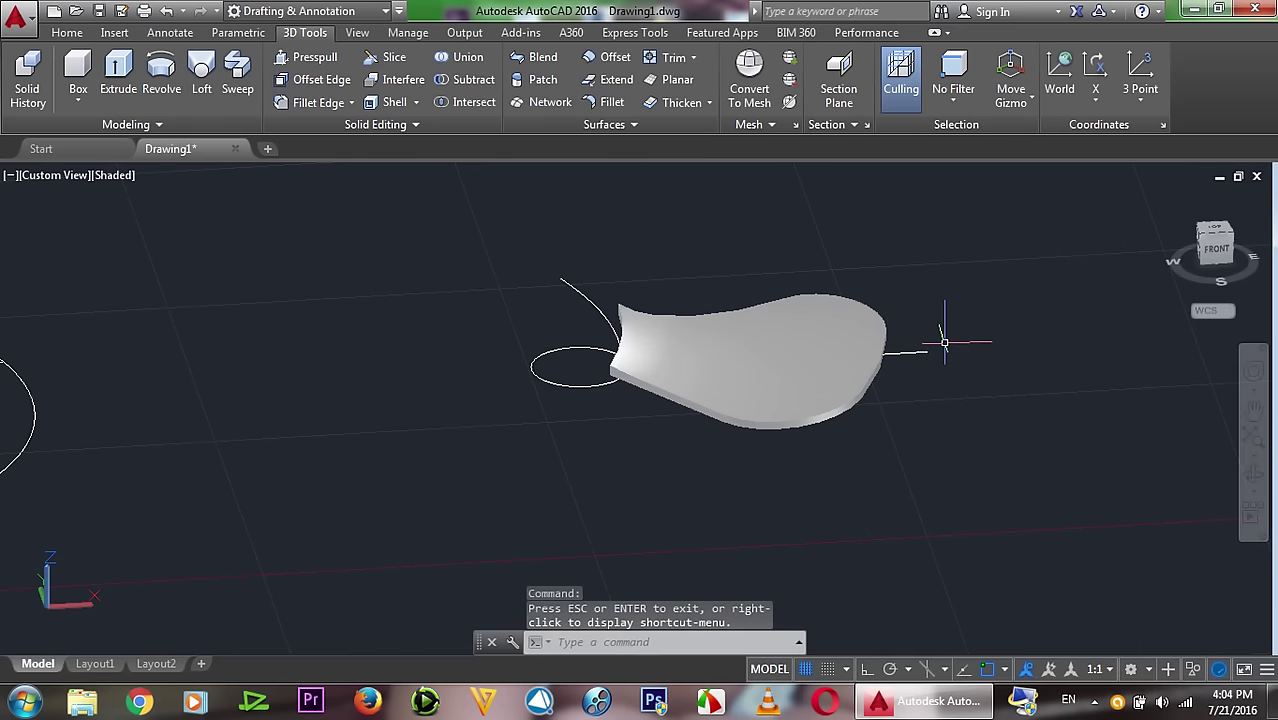
Step: Erase the curved guide line and the leftover straight line with E
{"action": "type", "text": "e"}
{"action": "key", "text": "Return"}
{"action": "left_click", "coordinate": [927, 351]}
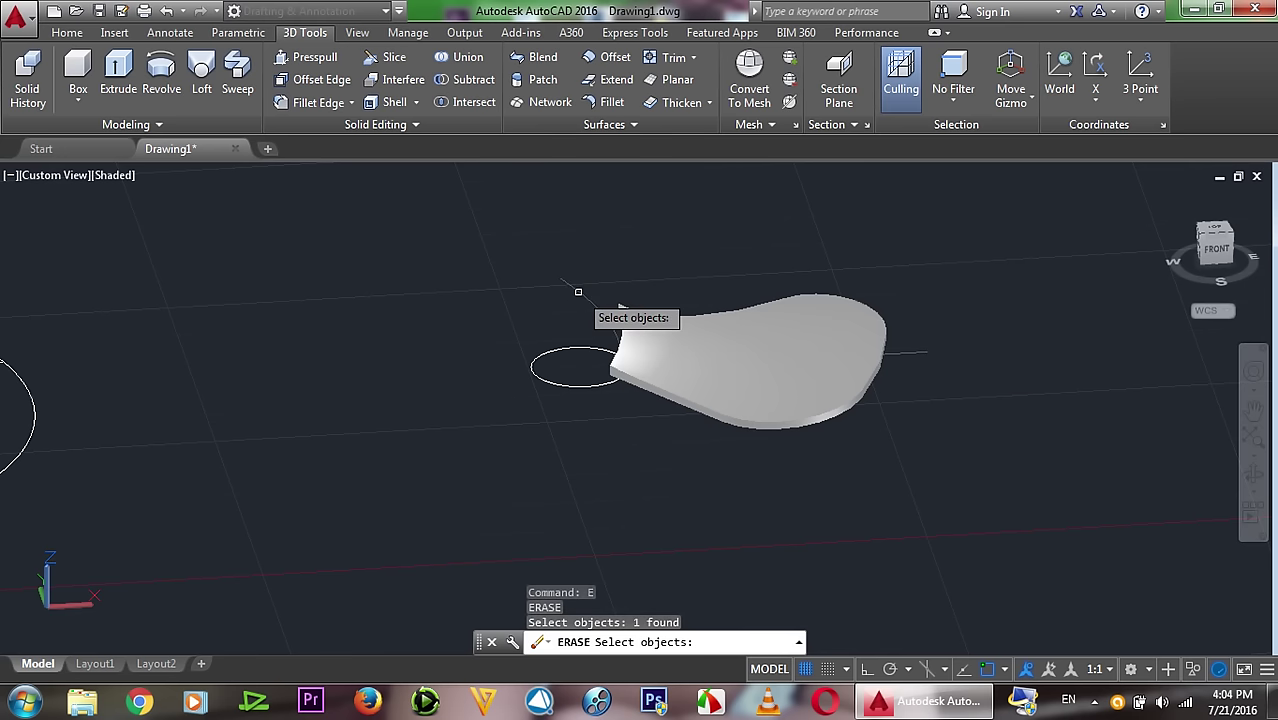
{"action": "left_click", "coordinate": [578, 291]}
{"action": "mouse_move", "coordinate": [1214, 250]}
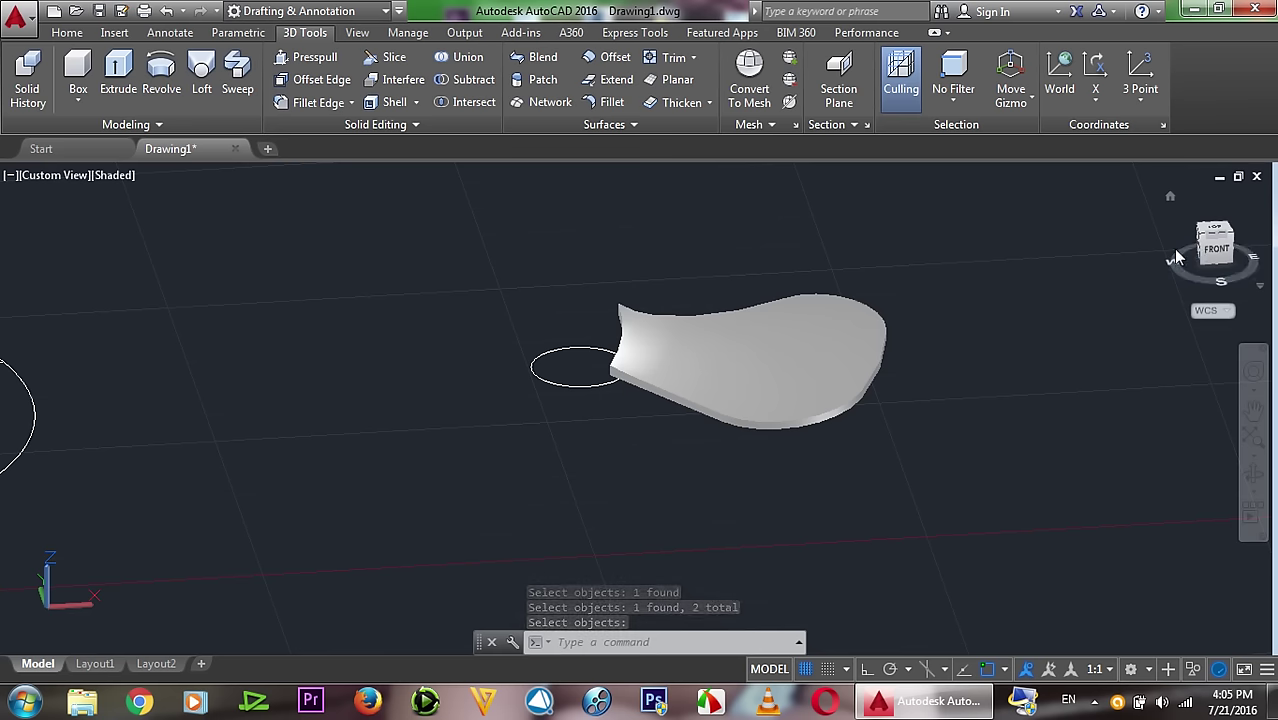
{"action": "key", "text": "Return"}
{"action": "scroll", "coordinate": [831, 430], "scroll_direction": "up", "scroll_amount": 2}
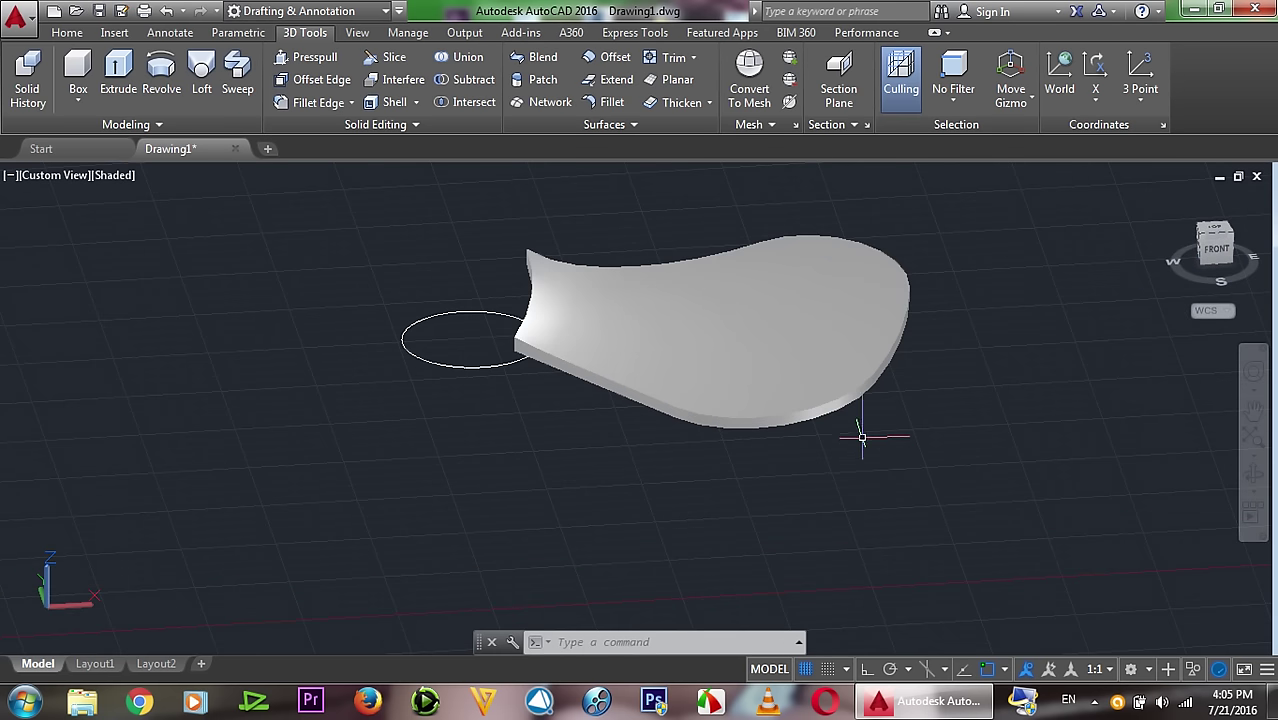
{"action": "type", "text": "f"}
Step: Fillet the blade's front, right curved and top curved upper edges with a 0.1 radius
{"action": "key", "text": "Return"}
{"action": "key", "text": "Escape"}
{"action": "key", "text": "Return"}
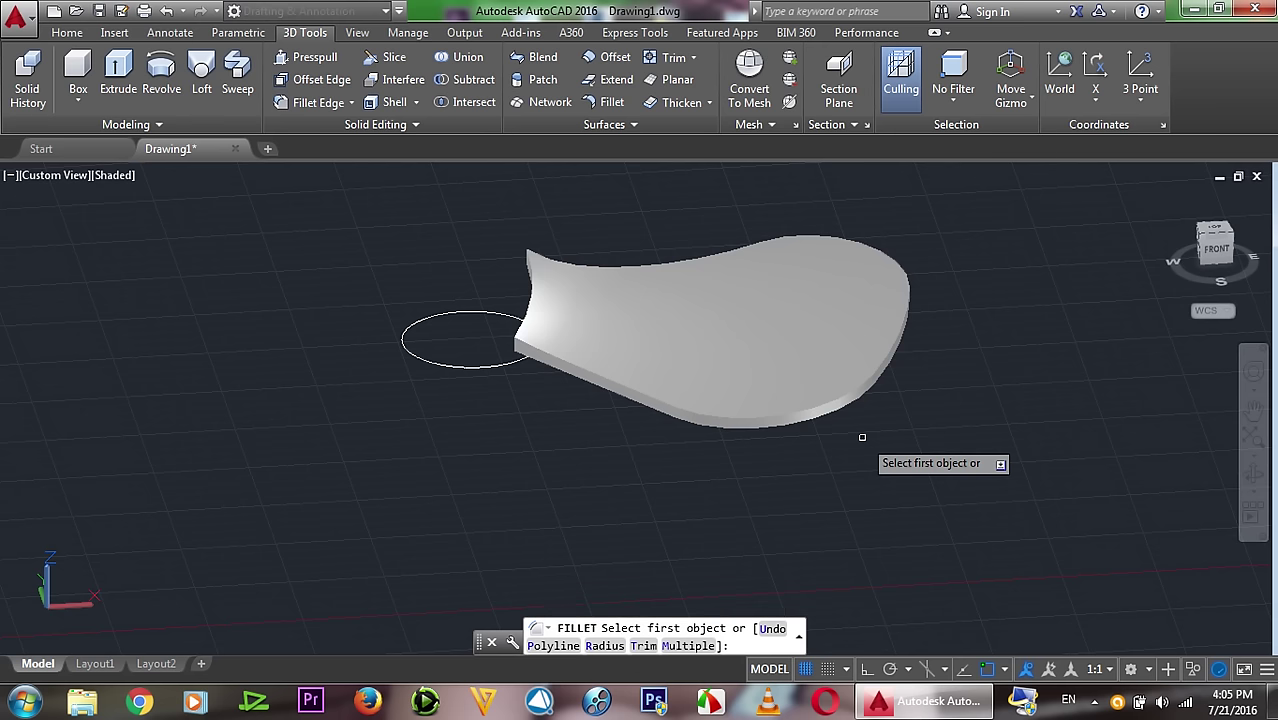
{"action": "type", "text": "r"}
{"action": "key", "text": "Return"}
{"action": "type", "text": ".1"}
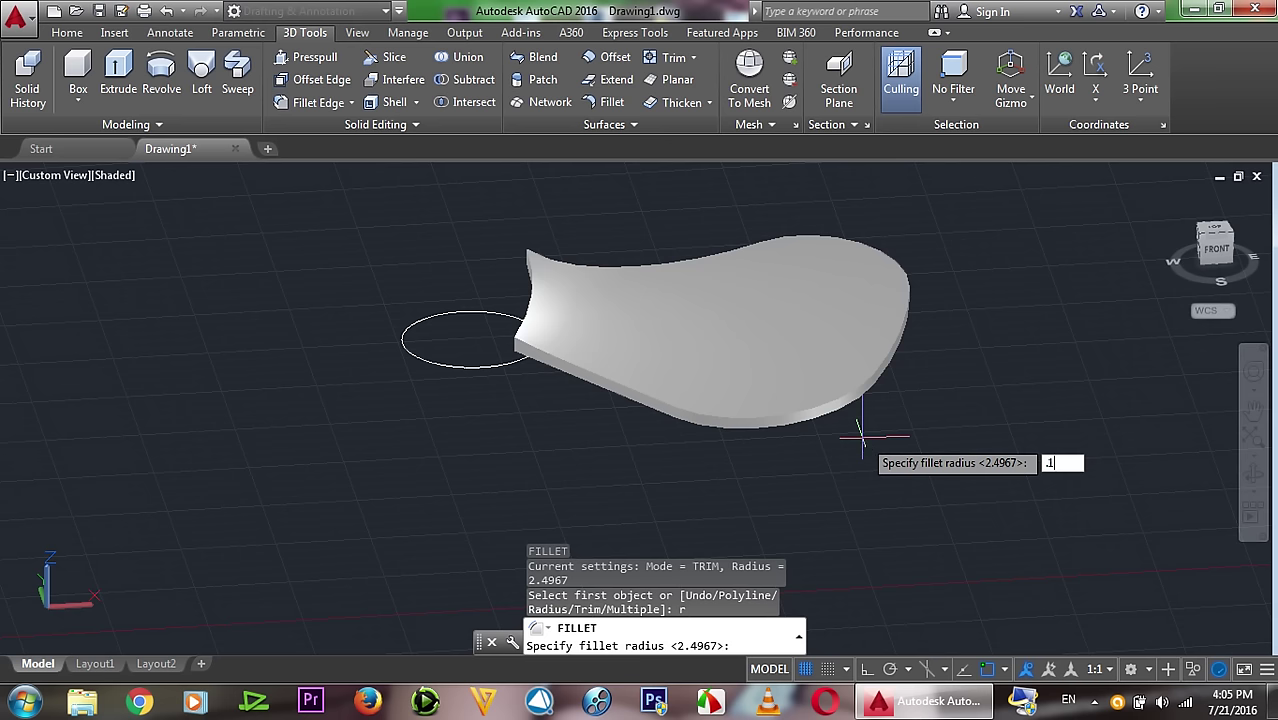
{"action": "key", "text": "Return"}
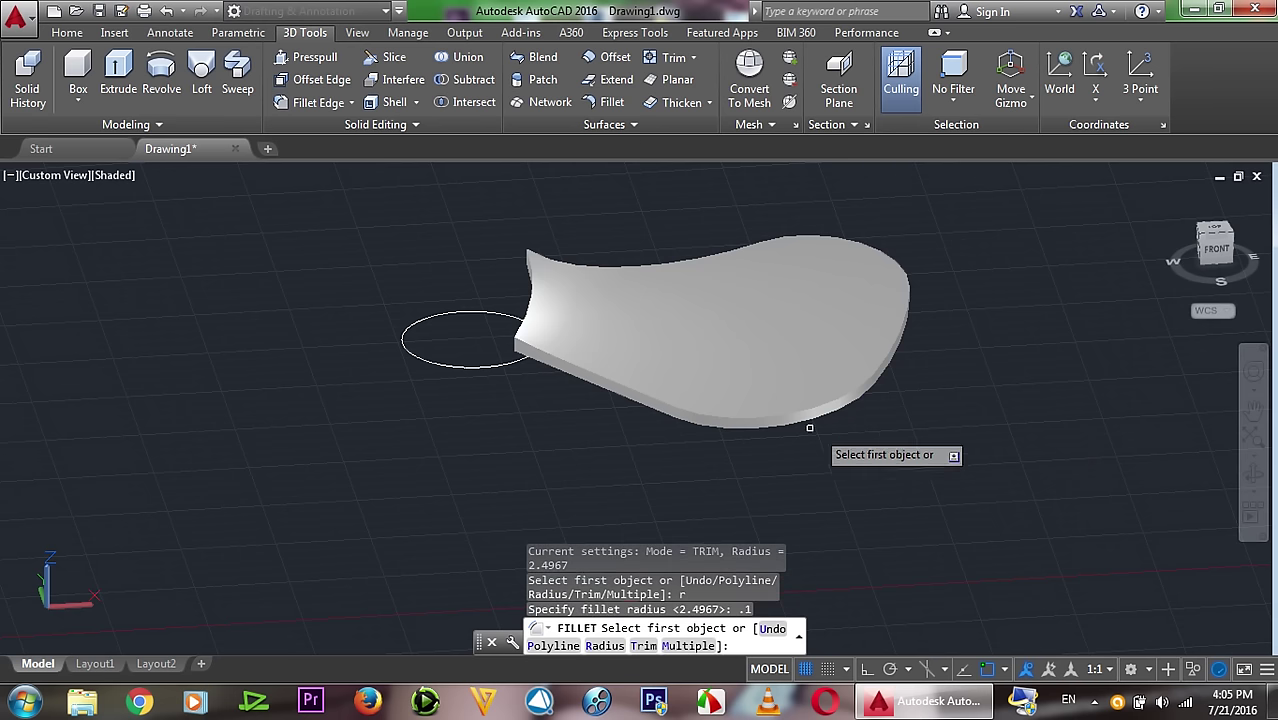
{"action": "left_click", "coordinate": [790, 413]}
{"action": "key", "text": "Return"}
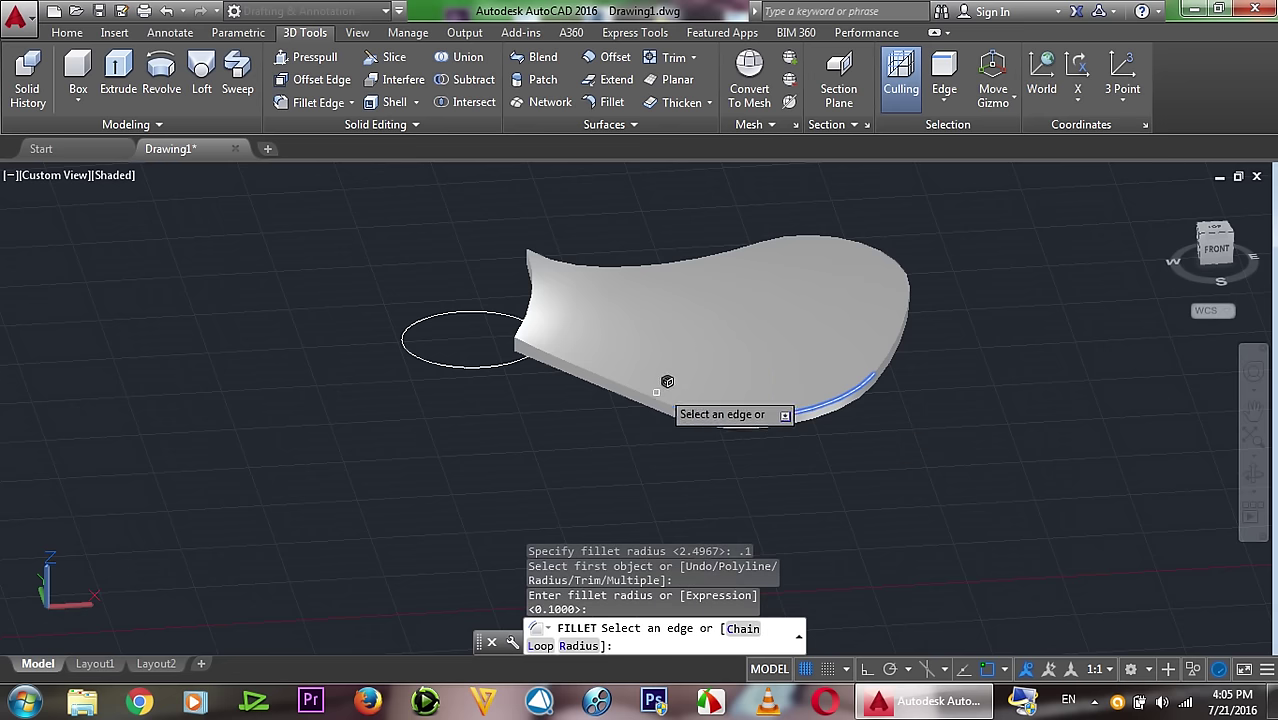
{"action": "left_click", "coordinate": [900, 335]}
{"action": "left_click", "coordinate": [882, 244]}
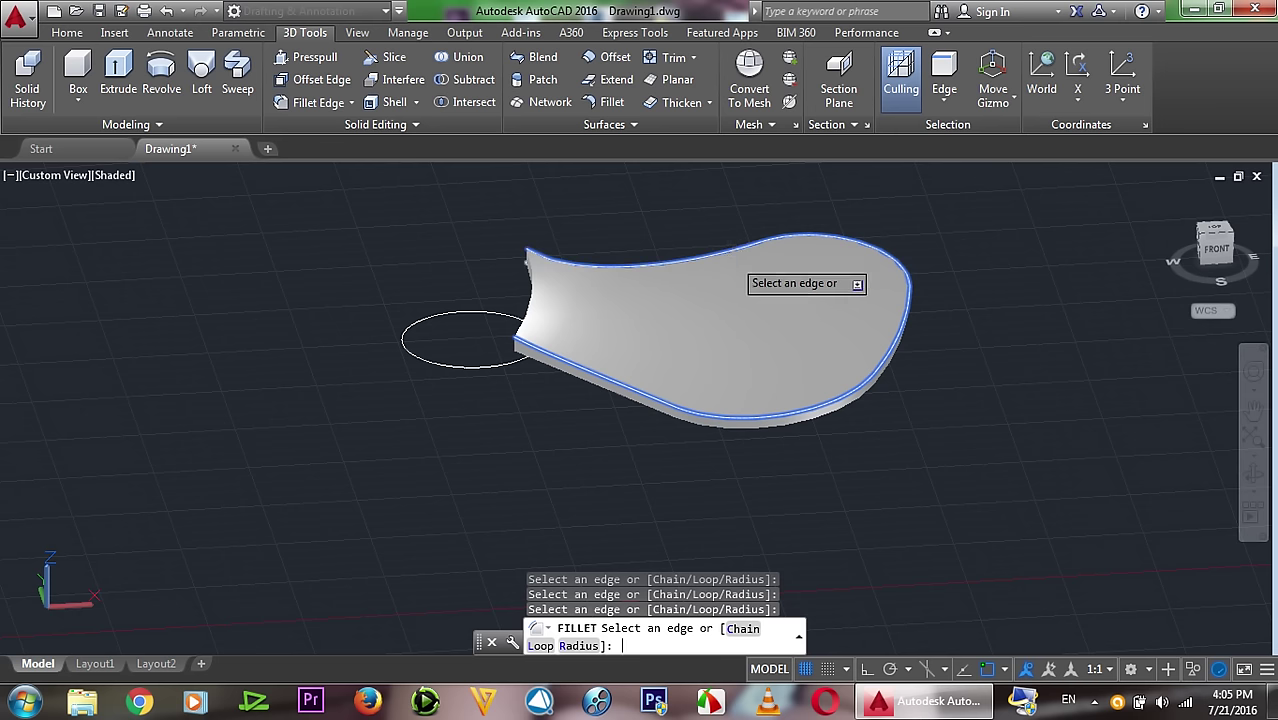
{"action": "key", "text": "Return"}
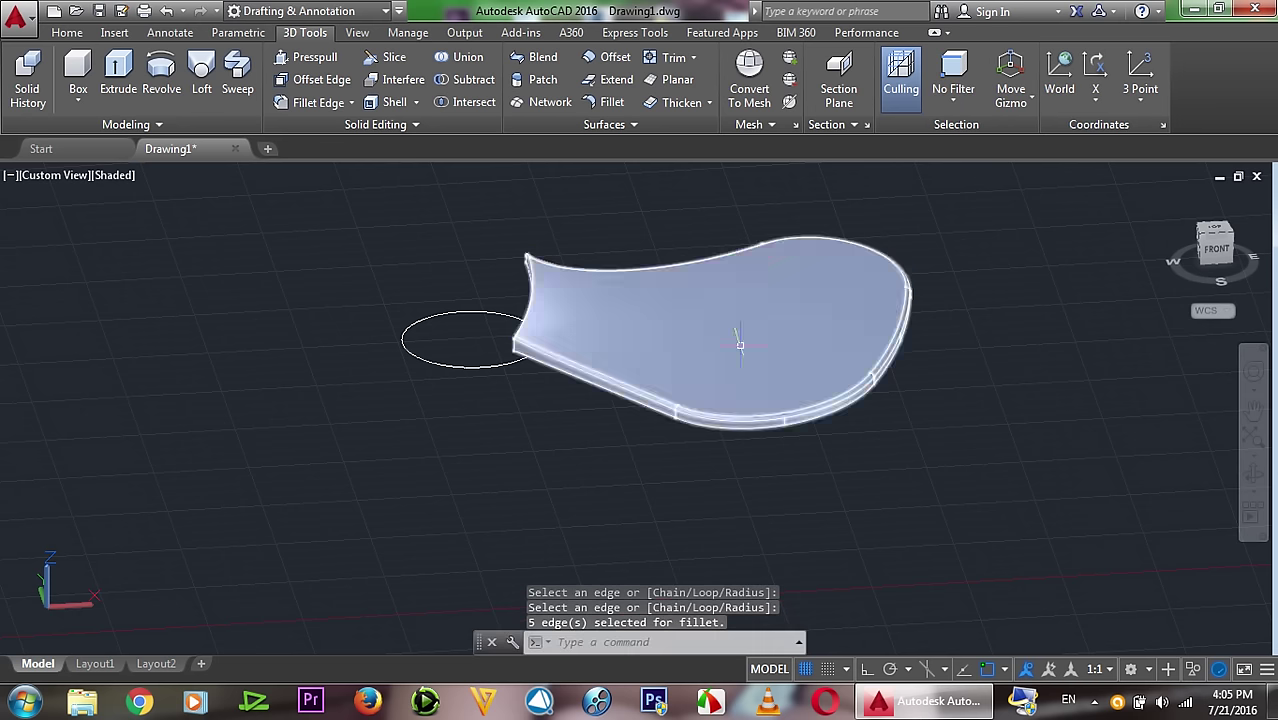
{"action": "type", "text": "f"}
{"action": "key", "text": "Return"}
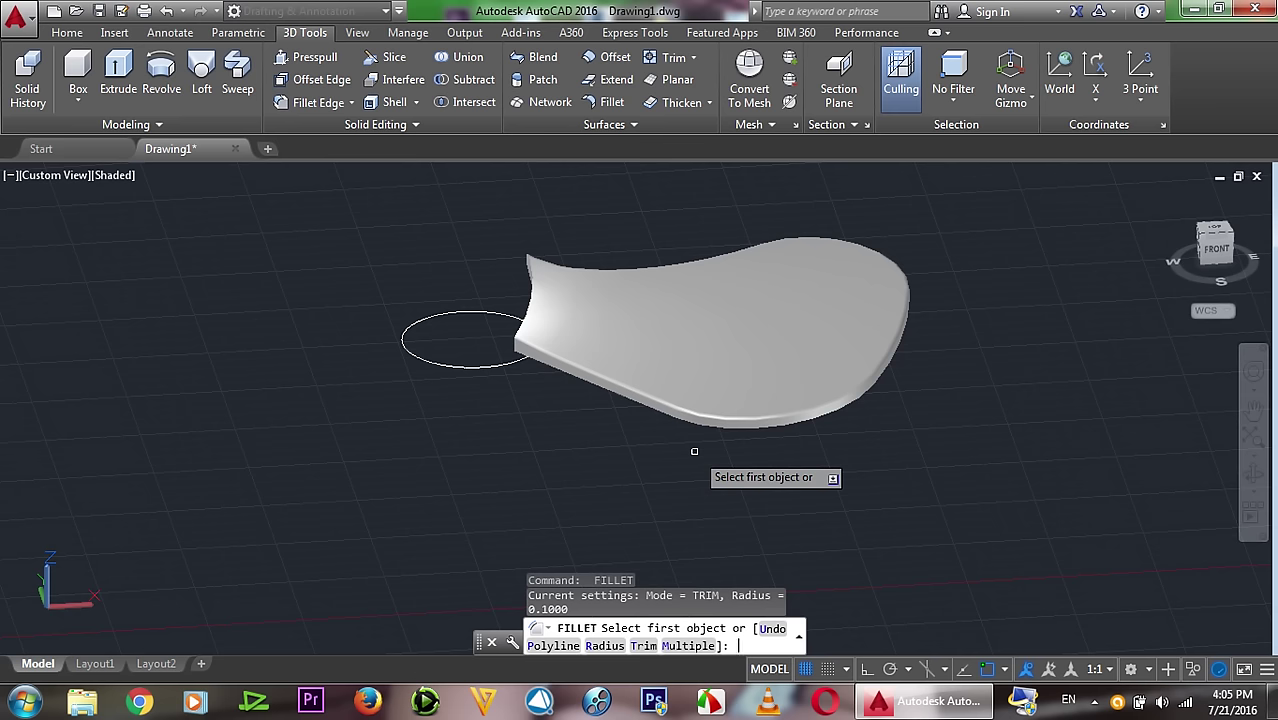
Step: Start a 0.1 fillet on the blade's bottom, upper-left and right curved lower edges
{"action": "type", "text": "r"}
{"action": "key", "text": "Return"}
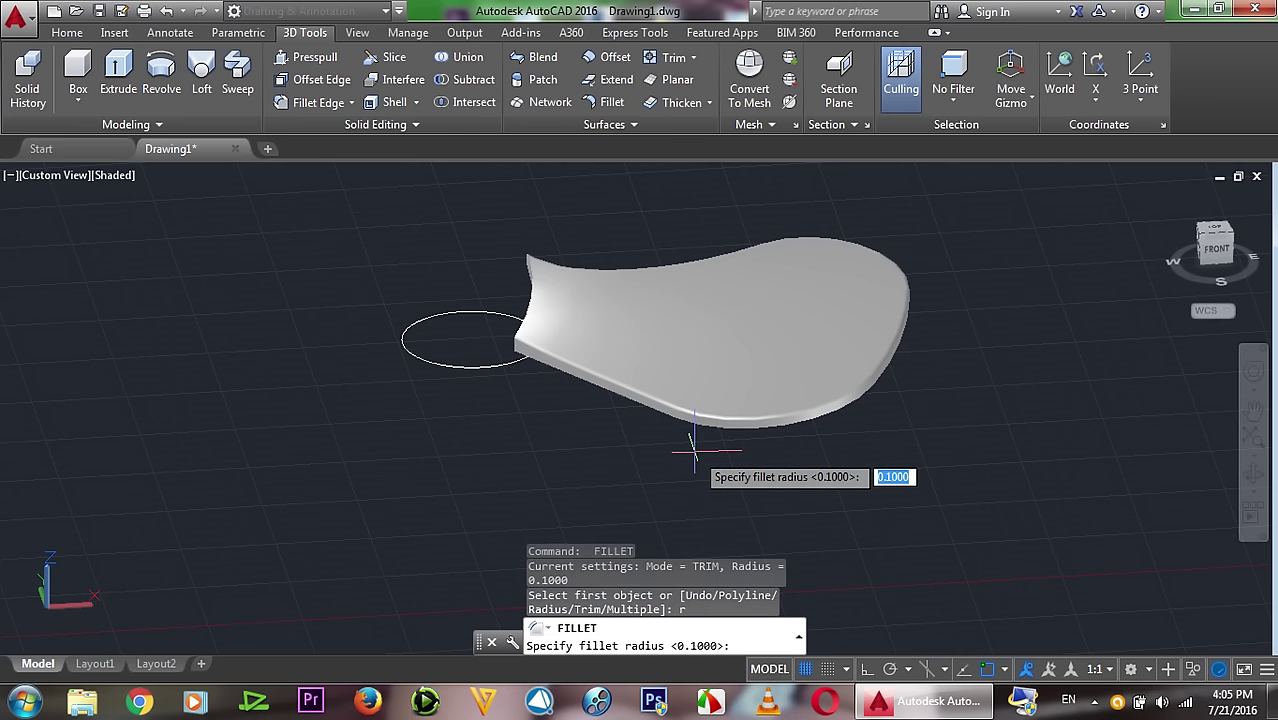
{"action": "key", "text": "Return"}
{"action": "scroll", "coordinate": [698, 426], "scroll_direction": "up", "scroll_amount": 5}
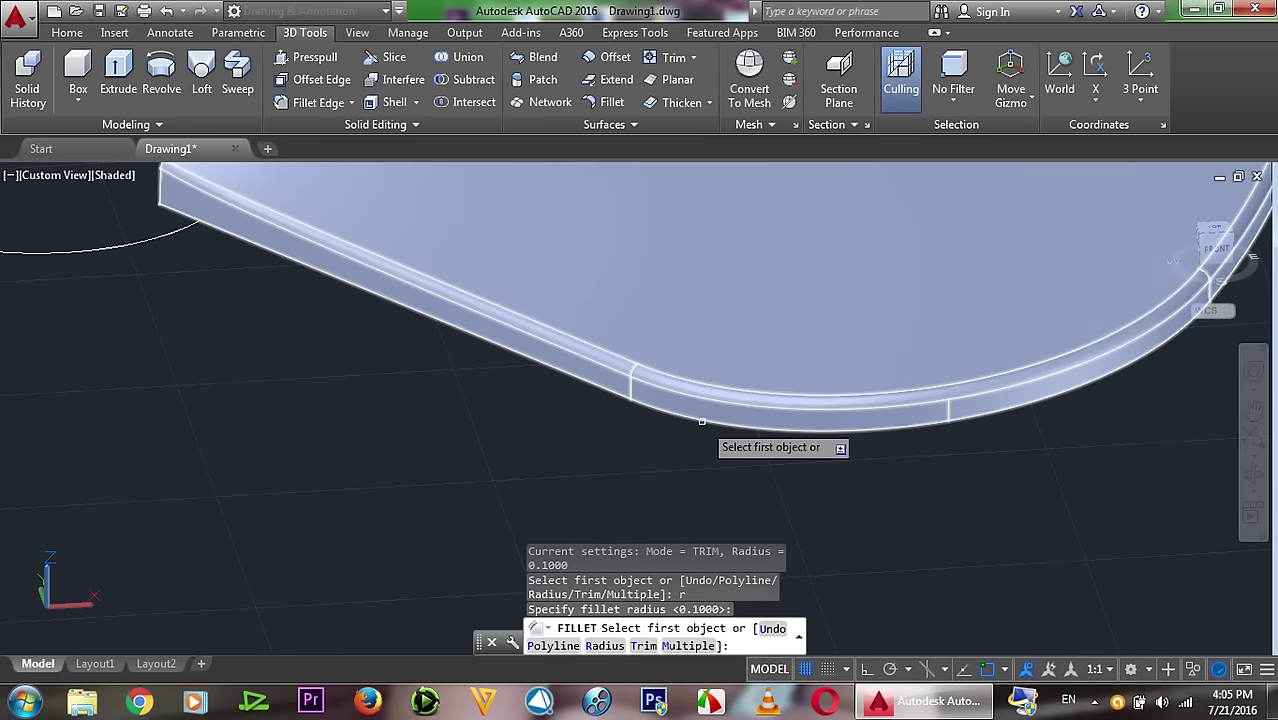
{"action": "left_click", "coordinate": [700, 422]}
{"action": "key", "text": "Return"}
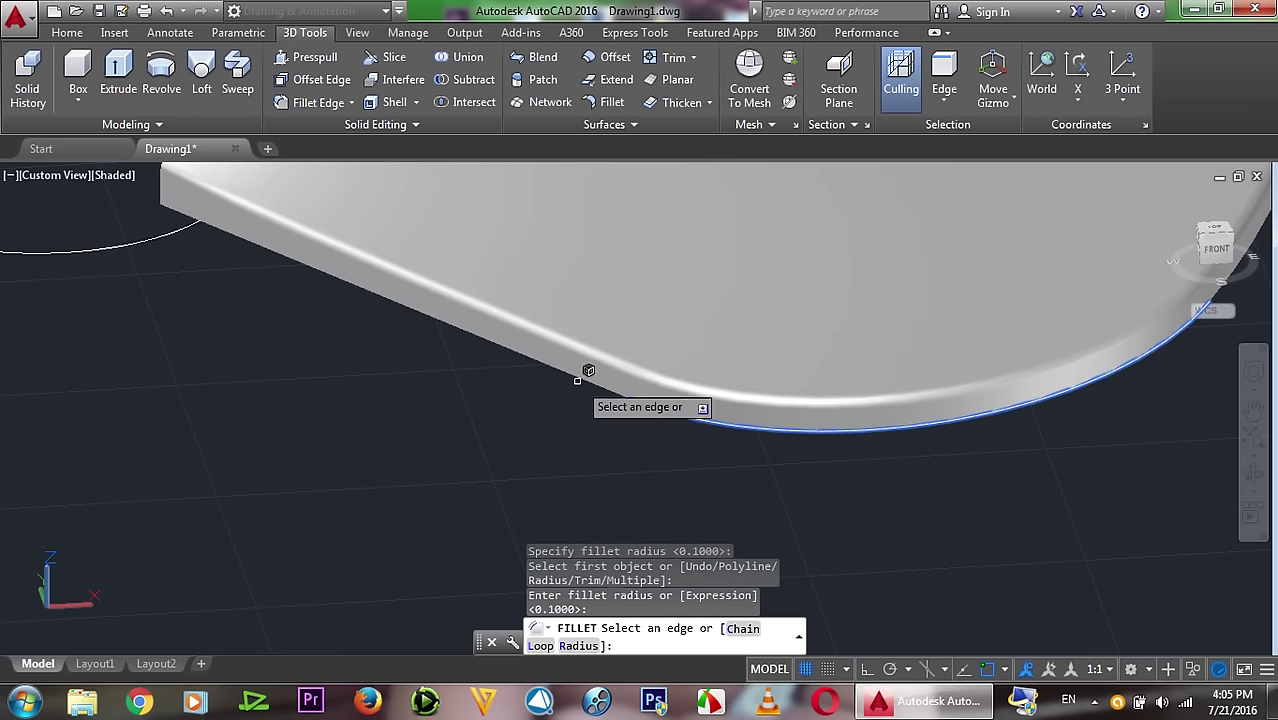
{"action": "left_click", "coordinate": [588, 366]}
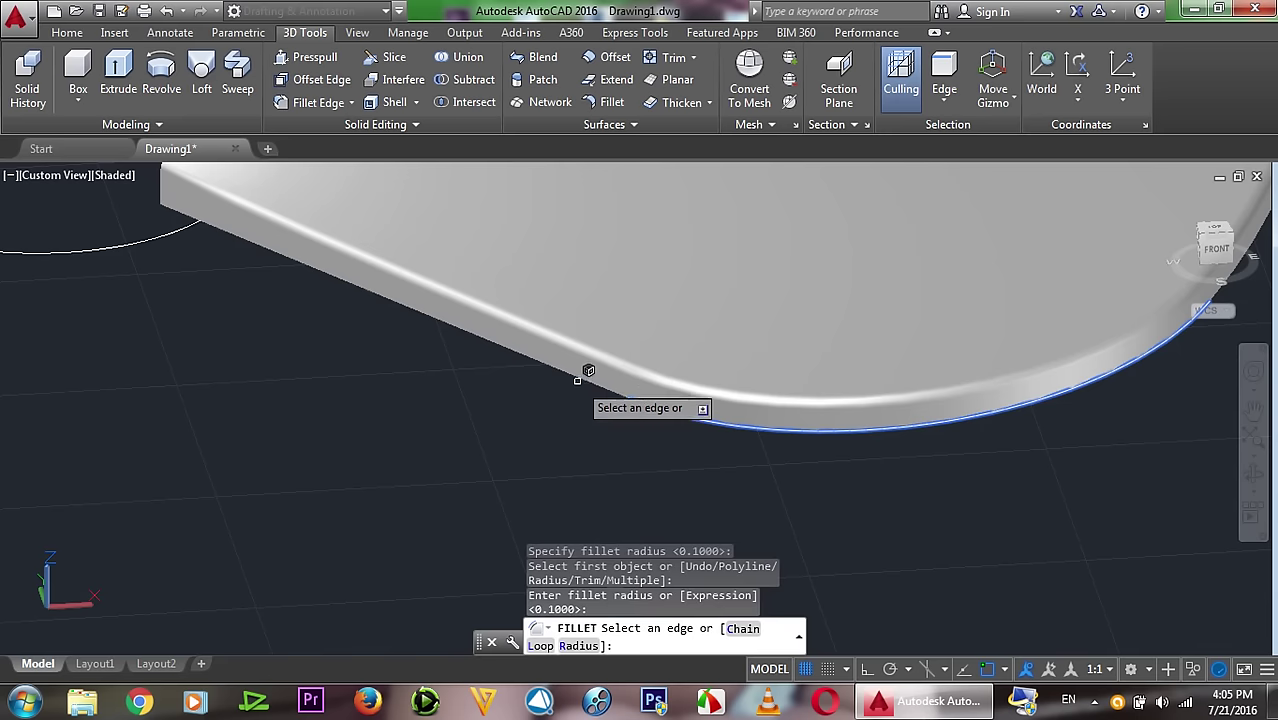
{"action": "scroll", "coordinate": [600, 385], "scroll_direction": "down", "scroll_amount": 5}
{"action": "scroll", "coordinate": [900, 305], "scroll_direction": "up", "scroll_amount": 2}
{"action": "scroll", "coordinate": [840, 398], "scroll_direction": "up", "scroll_amount": 3}
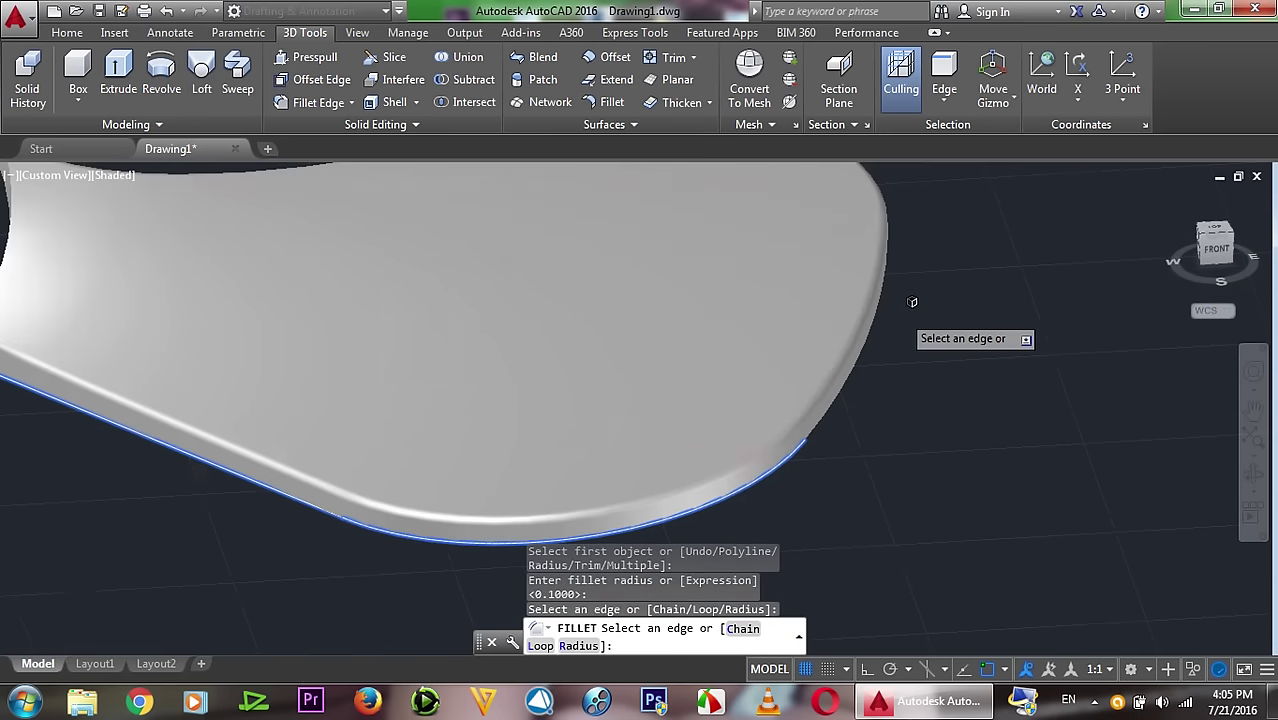
{"action": "left_click", "coordinate": [840, 392]}
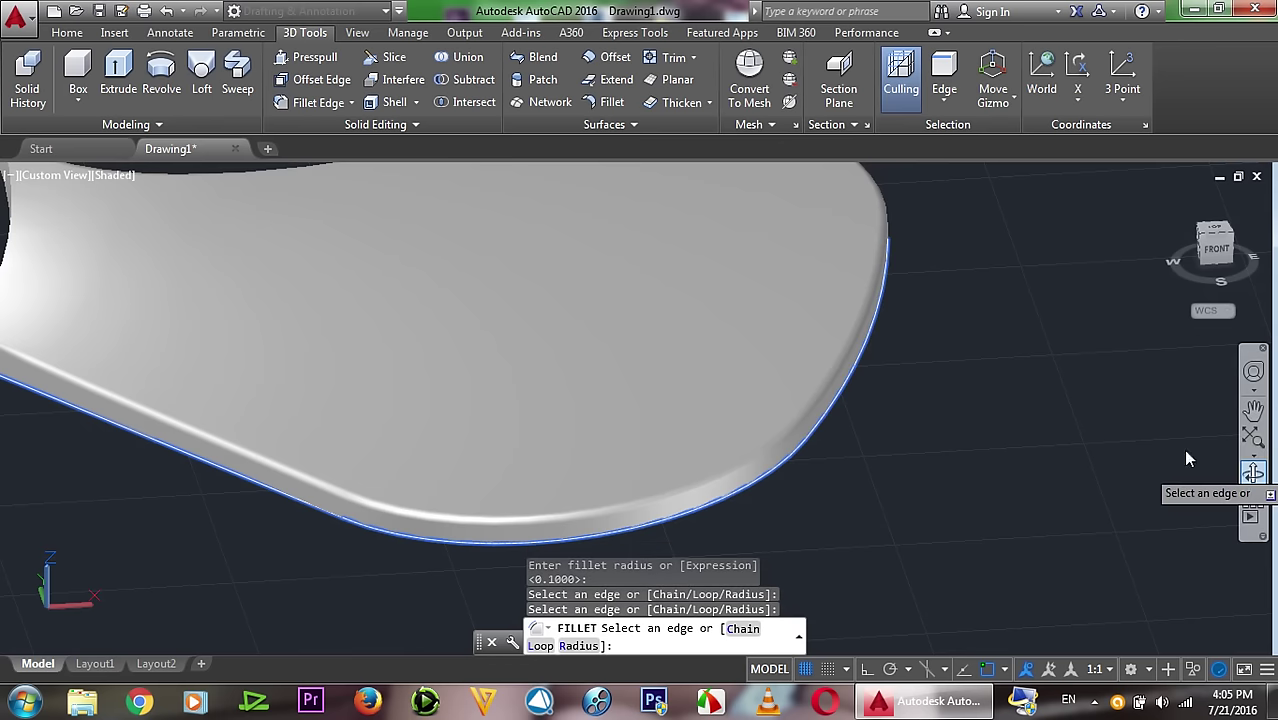
Step: Orbit to the blade's side, add the lower front and narrow-end edges, and apply the fillet
{"action": "left_click", "coordinate": [1254, 474]}
{"action": "mouse_move", "coordinate": [1004, 428]}
{"action": "left_mouse_down"}
{"action": "mouse_move", "coordinate": [776, 373]}
{"action": "mouse_move", "coordinate": [794, 402]}
{"action": "left_mouse_up"}
{"action": "right_click", "coordinate": [404, 581]}
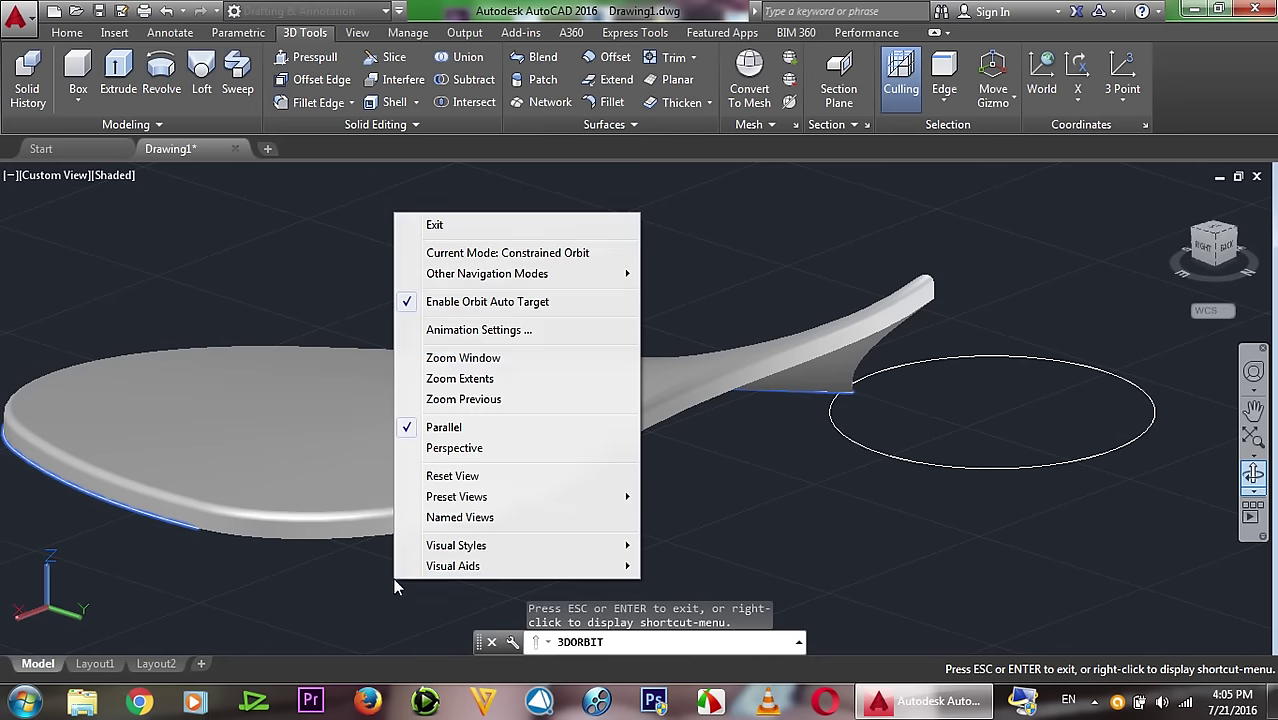
{"action": "left_click", "coordinate": [436, 226]}
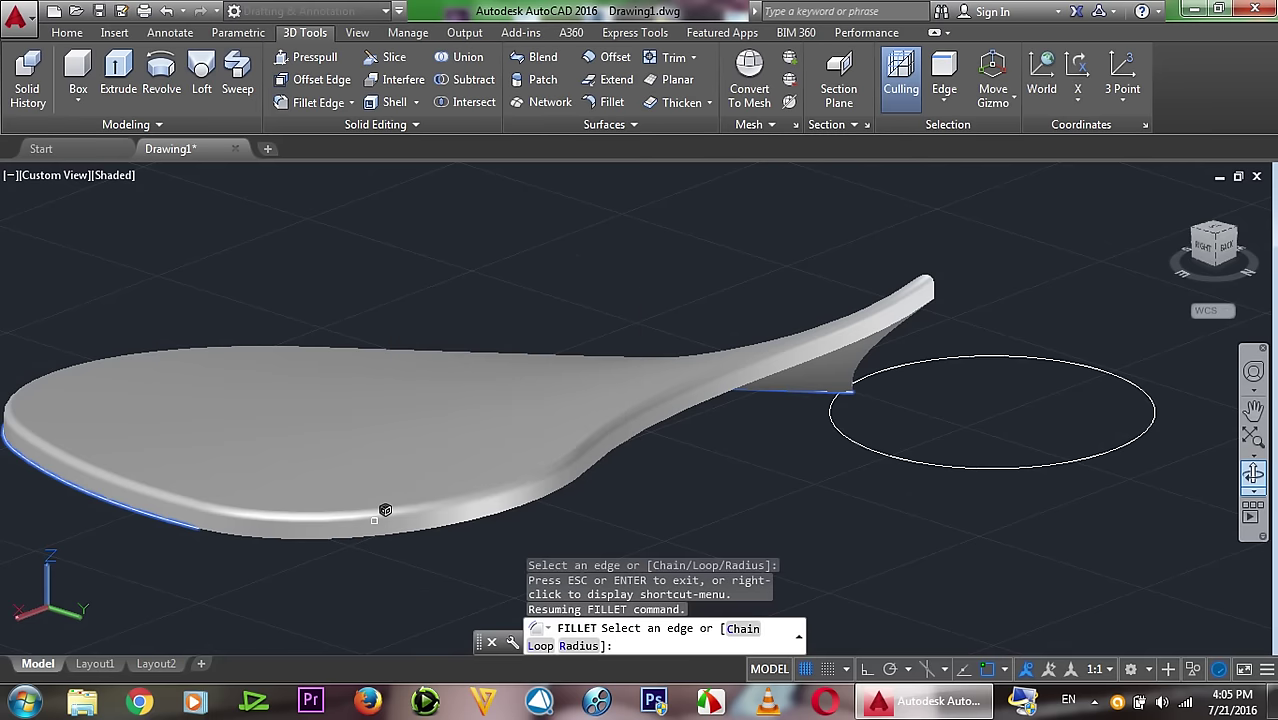
{"action": "left_click", "coordinate": [295, 528]}
{"action": "left_click", "coordinate": [635, 437]}
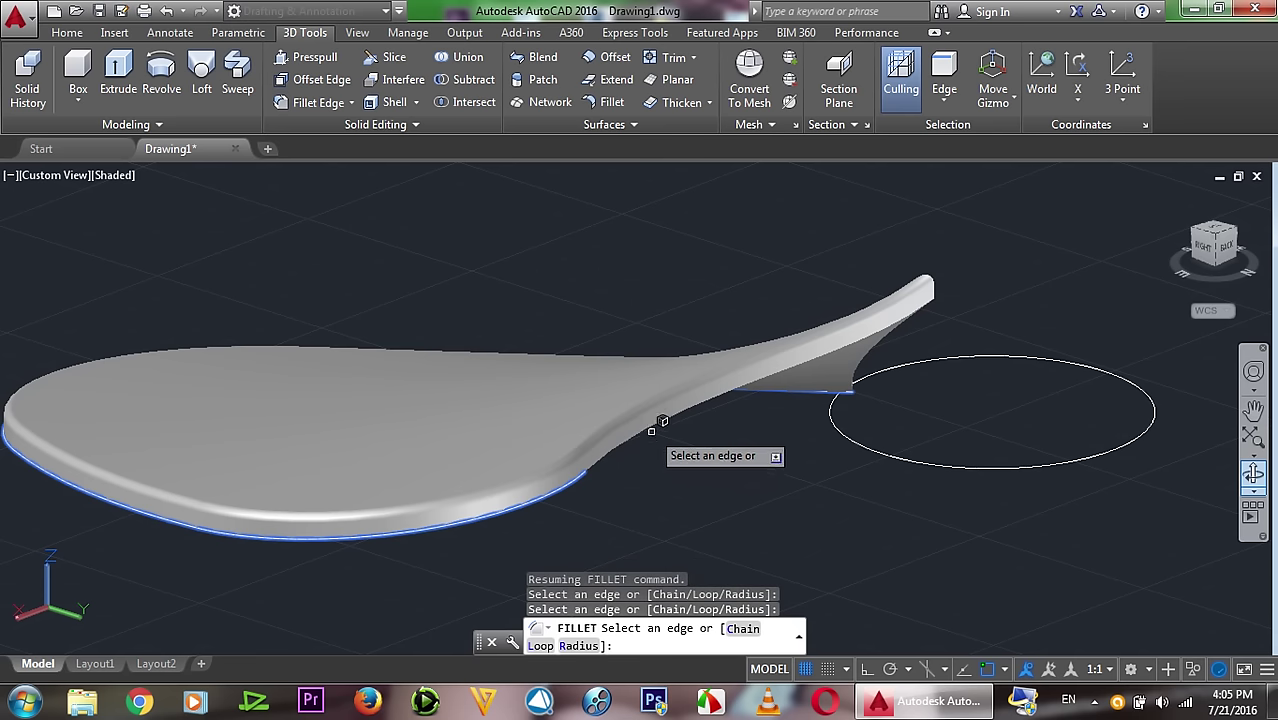
{"action": "key", "text": "Return"}
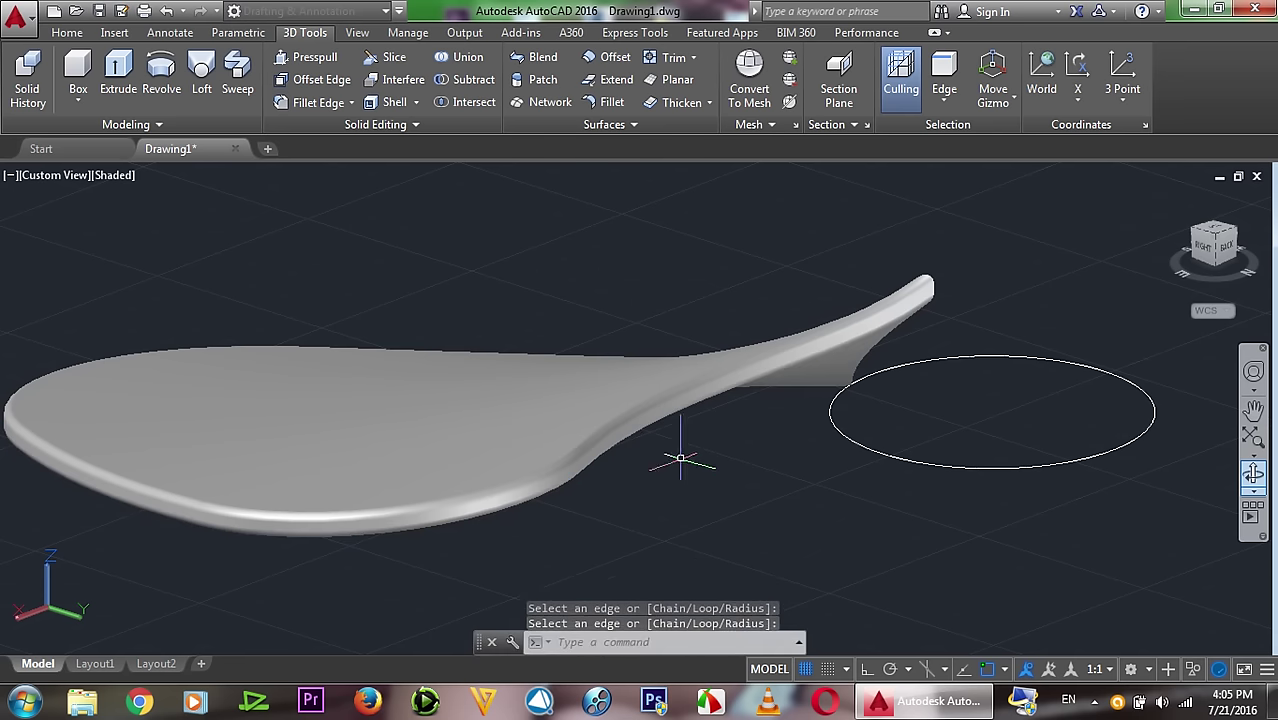
Step: Leave orbit, go from SE Isometric to the Top view, and zoom in on the blade and wheel sketch
{"action": "mouse_move", "coordinate": [1088, 486]}
{"action": "middle_mouse_down", "text": "shift"}
{"action": "mouse_move", "coordinate": [839, 567]}
{"action": "mouse_move", "coordinate": [944, 591]}
{"action": "mouse_move", "coordinate": [822, 580]}
{"action": "mouse_move", "coordinate": [859, 525]}
{"action": "mouse_move", "coordinate": [1147, 502]}
{"action": "middle_mouse_up", "text": "shift"}
{"action": "right_click", "coordinate": [970, 292]}
{"action": "left_click", "coordinate": [992, 299]}
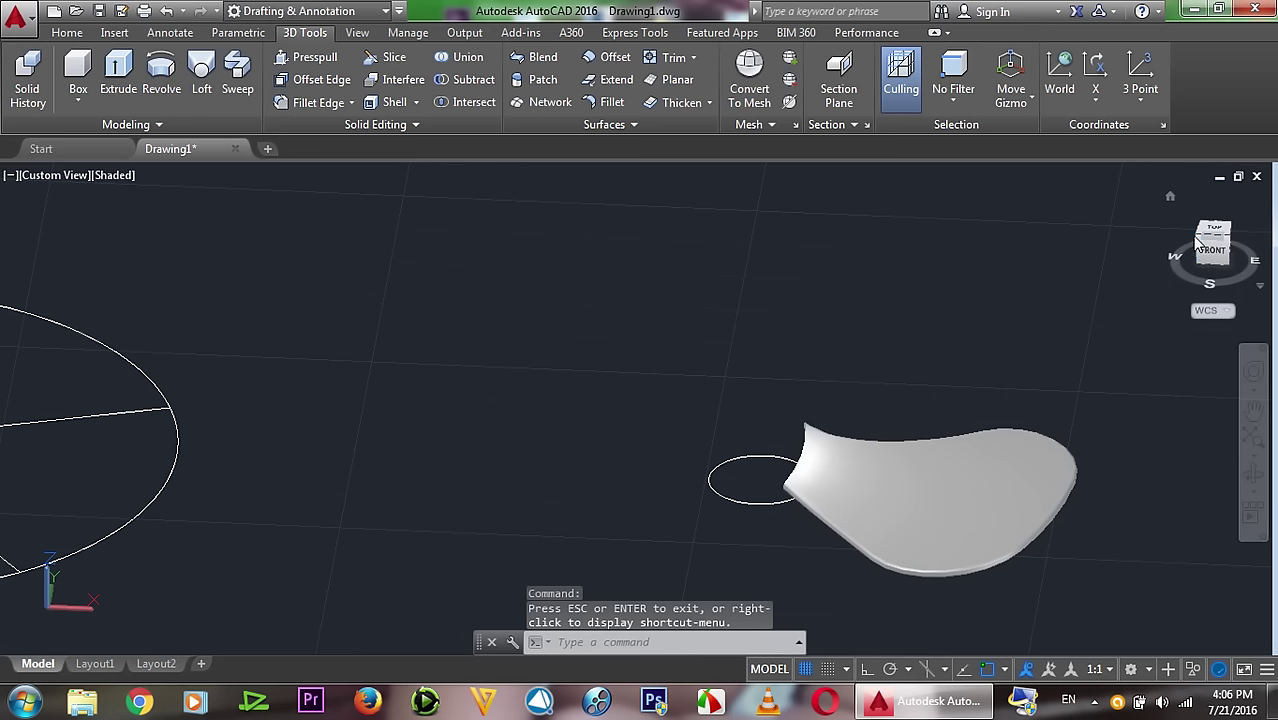
{"action": "left_click", "coordinate": [1228, 238]}
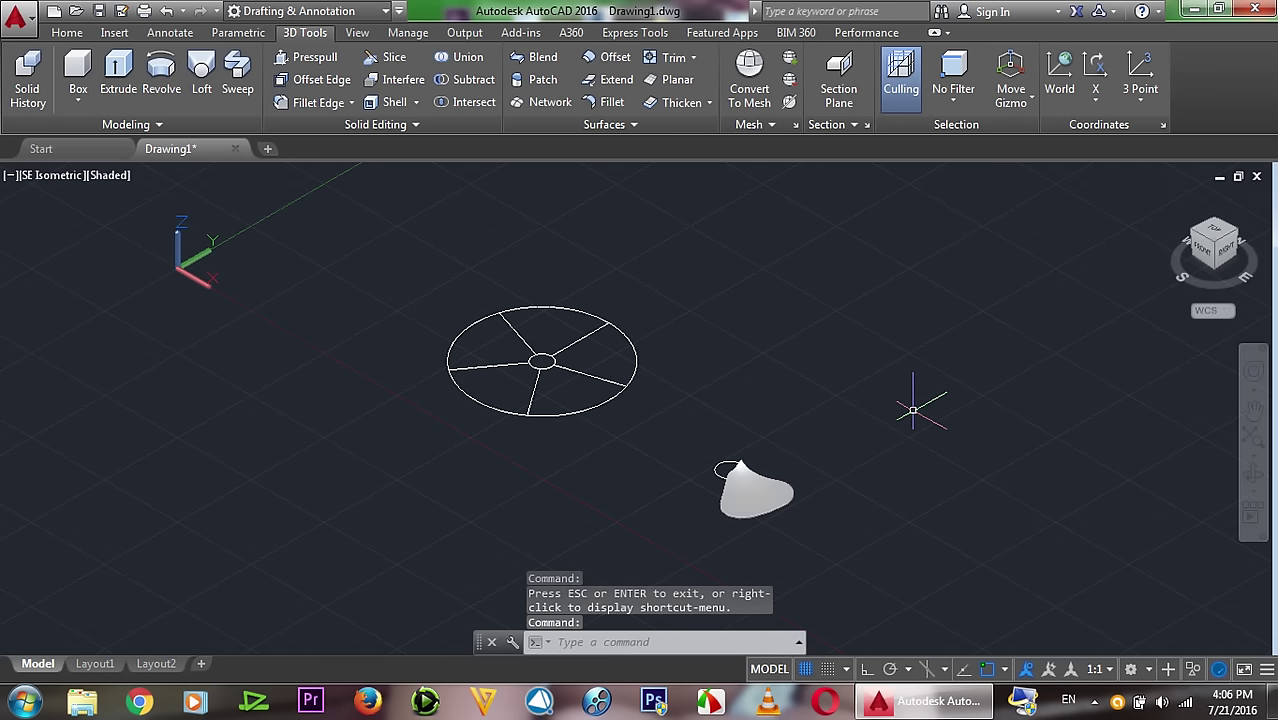
{"action": "left_click", "coordinate": [1214, 232]}
{"action": "scroll", "coordinate": [794, 435], "scroll_direction": "up", "scroll_amount": 3}
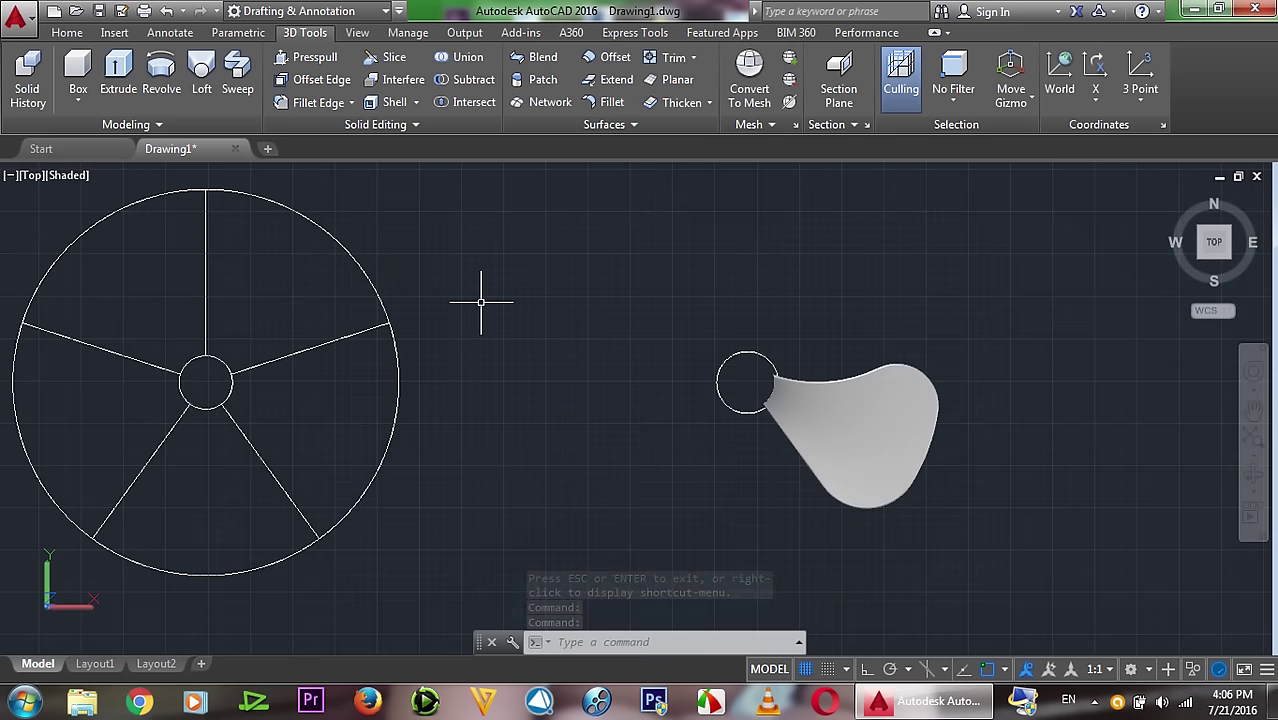
Step: Create a polar array (AR) of the blade solid centred on the hub circle
{"action": "type", "text": "AR"}
{"action": "key", "text": "Escape"}
{"action": "type", "text": "AR"}
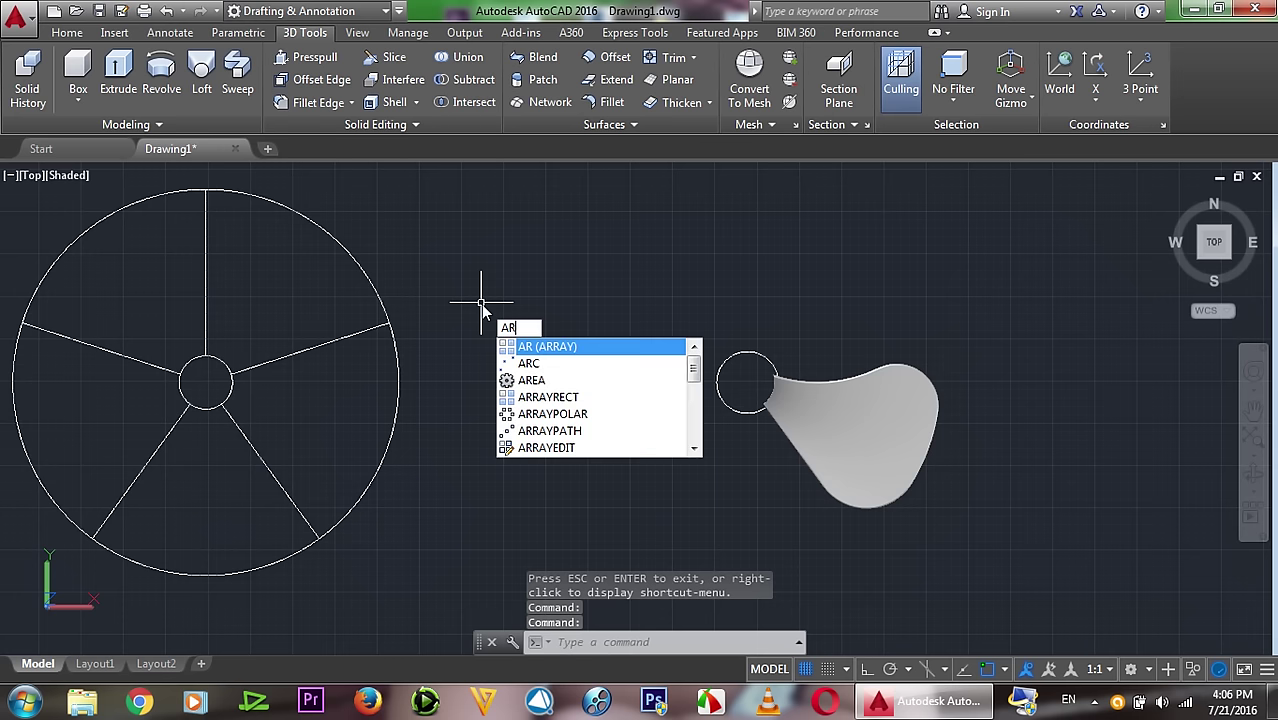
{"action": "key", "text": "Return"}
{"action": "left_click", "coordinate": [805, 390]}
{"action": "key", "text": "Return"}
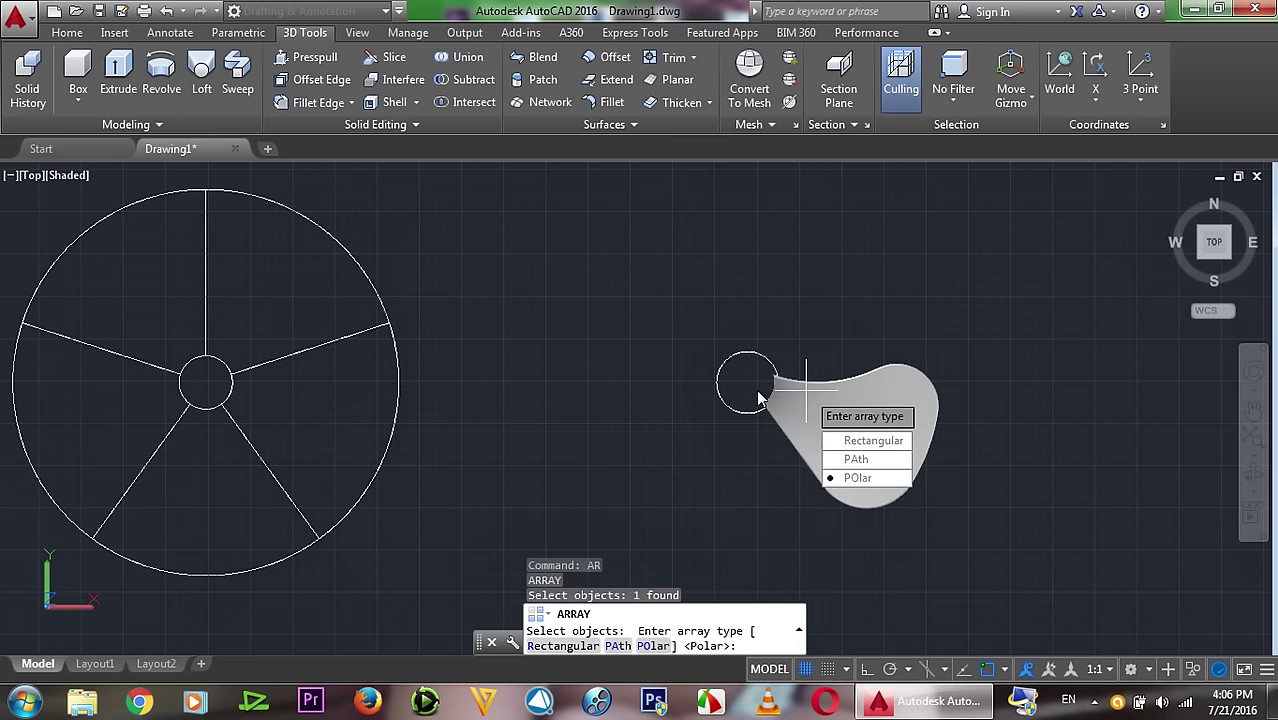
{"action": "left_click", "coordinate": [845, 480]}
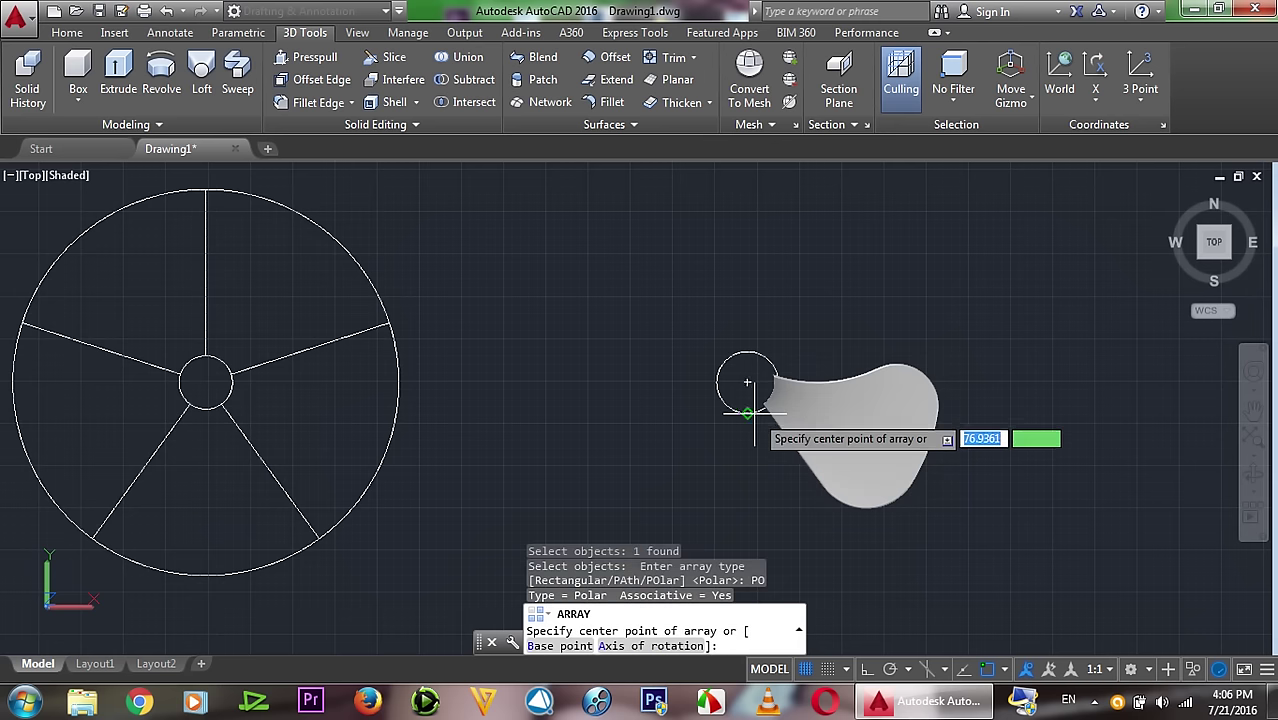
{"action": "left_click", "coordinate": [748, 382]}
{"action": "left_click", "coordinate": [748, 382]}
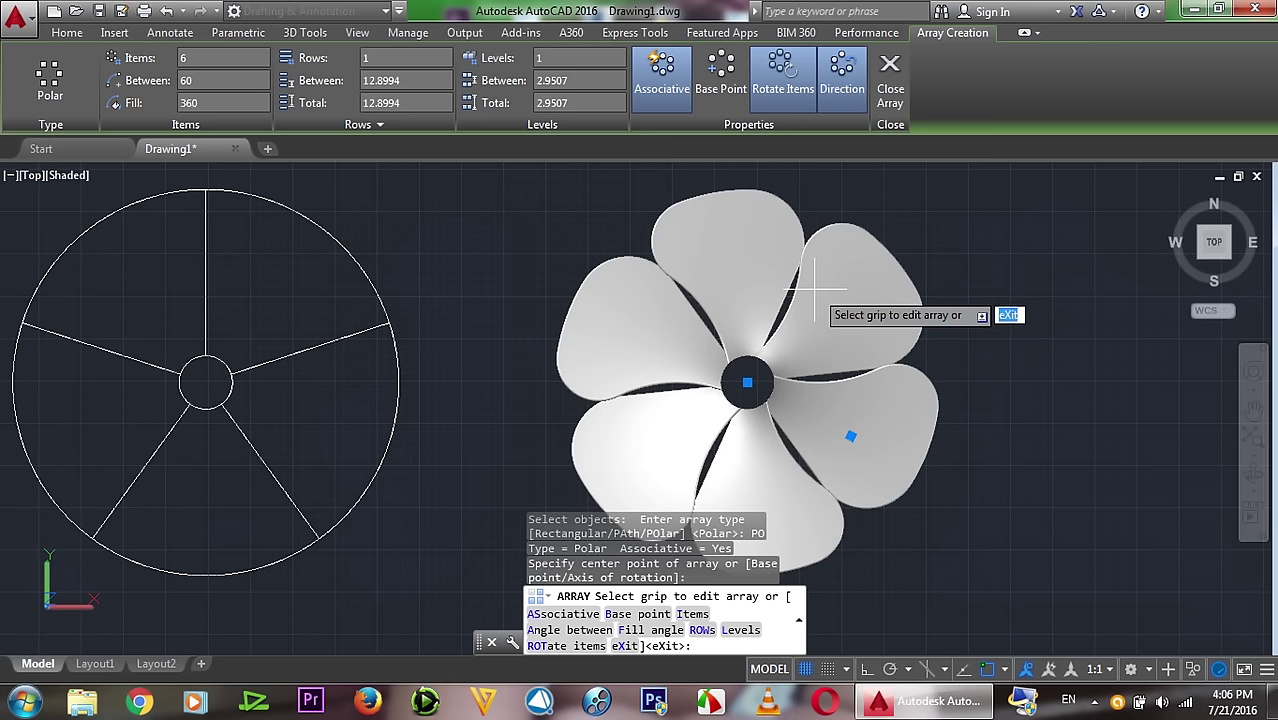
{"action": "type", "text": "i"}
Step: Set the array to 5 items, spacing the blades at 72°, and finish it
{"action": "key", "text": "Return"}
{"action": "key", "text": "Escape"}
{"action": "key", "text": "Return"}
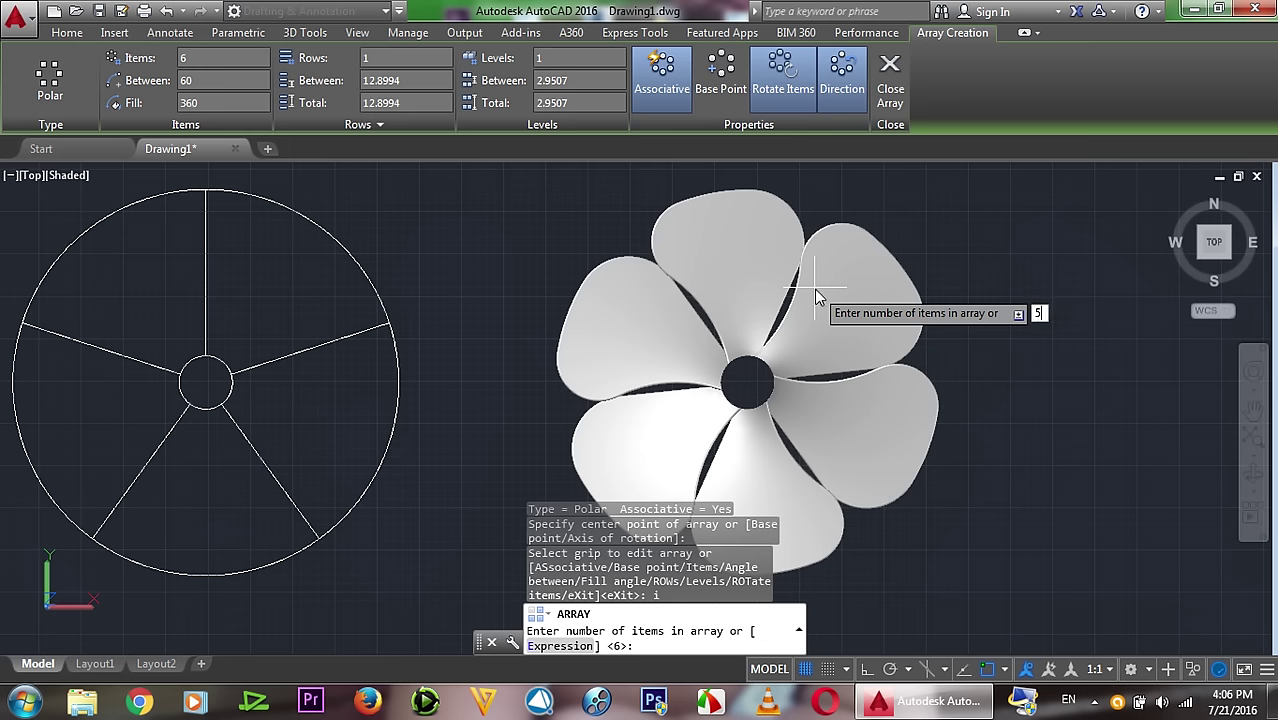
{"action": "key", "text": "Return"}
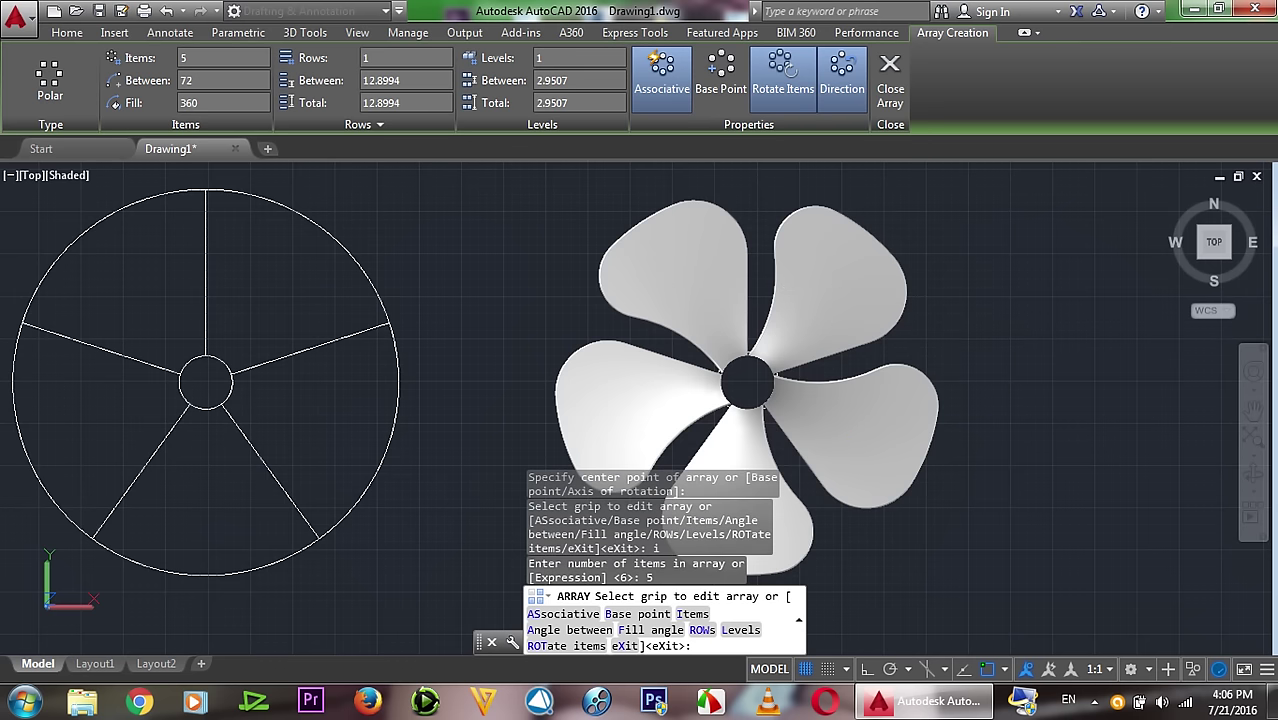
{"action": "key", "text": "Return"}
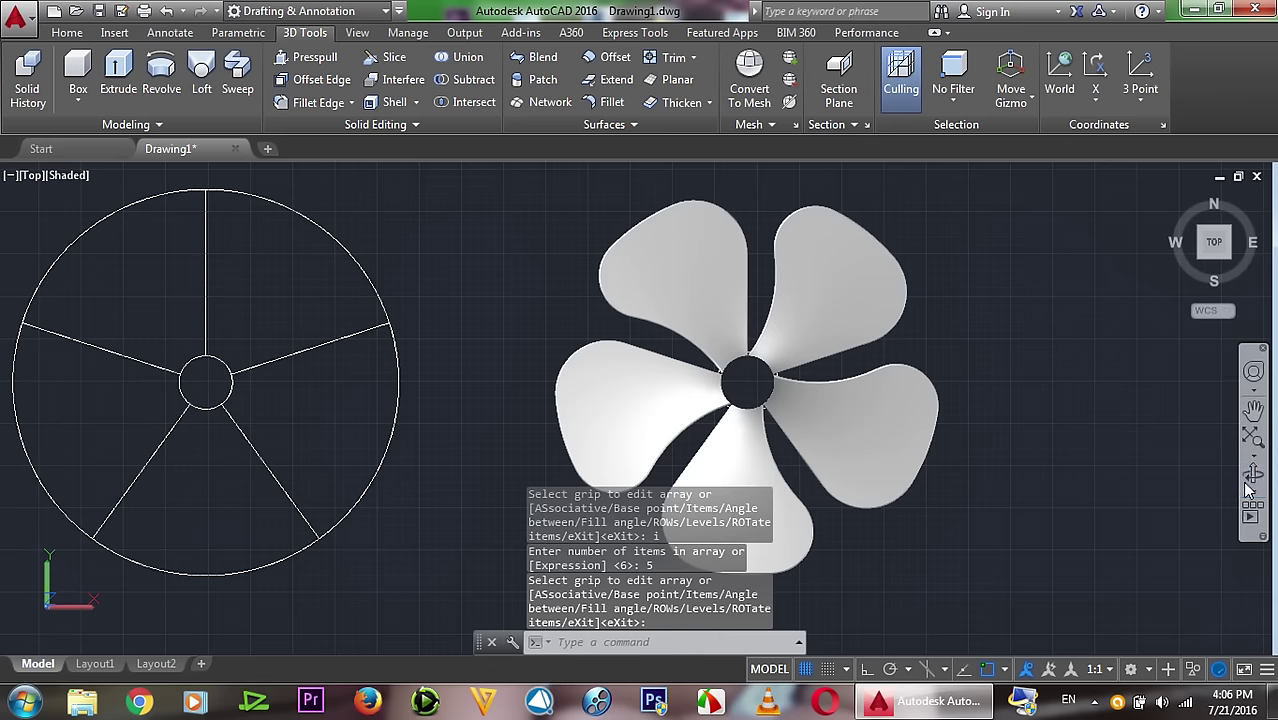
Step: Extrude the hub circle 3 units tall into a cylindrical hub at the blades' centre
{"action": "left_click", "coordinate": [1252, 482]}
{"action": "mouse_move", "coordinate": [1075, 474]}
{"action": "left_mouse_down"}
{"action": "mouse_move", "coordinate": [999, 400]}
{"action": "mouse_move", "coordinate": [970, 294]}
{"action": "mouse_move", "coordinate": [1036, 368]}
{"action": "mouse_move", "coordinate": [1021, 381]}
{"action": "left_mouse_up"}
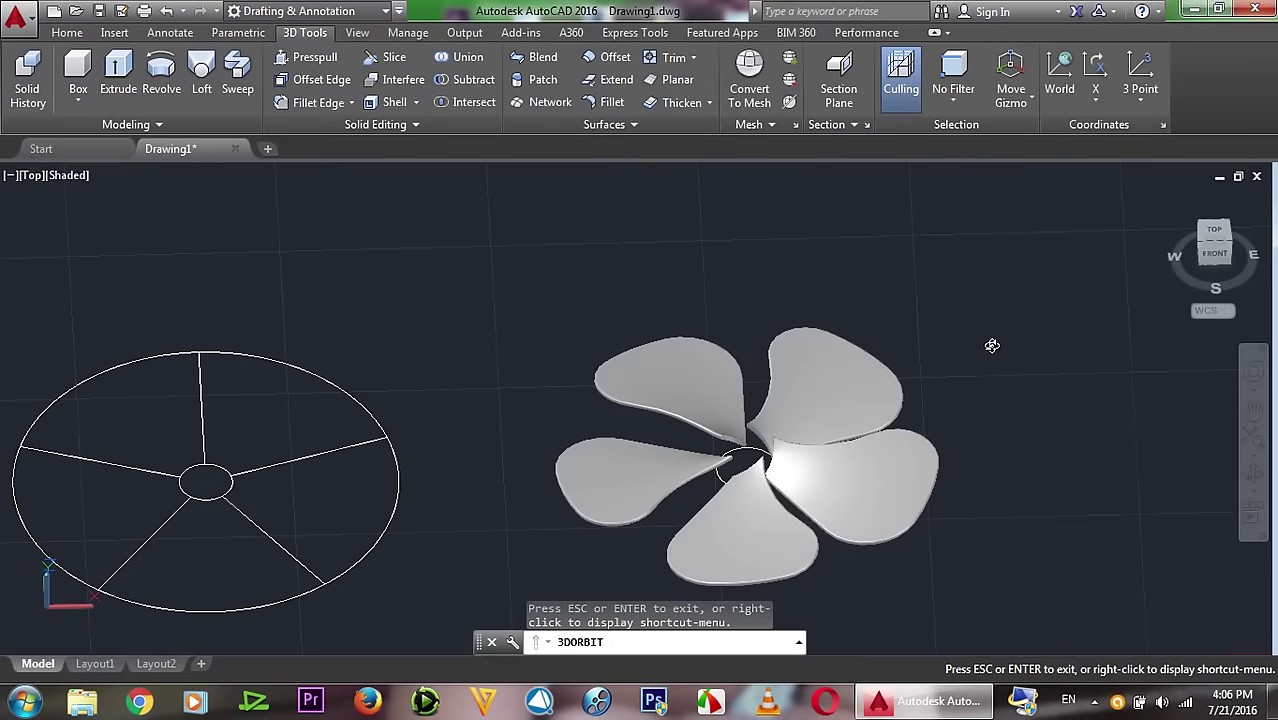
{"action": "right_click", "coordinate": [992, 345]}
{"action": "left_click", "coordinate": [1013, 327]}
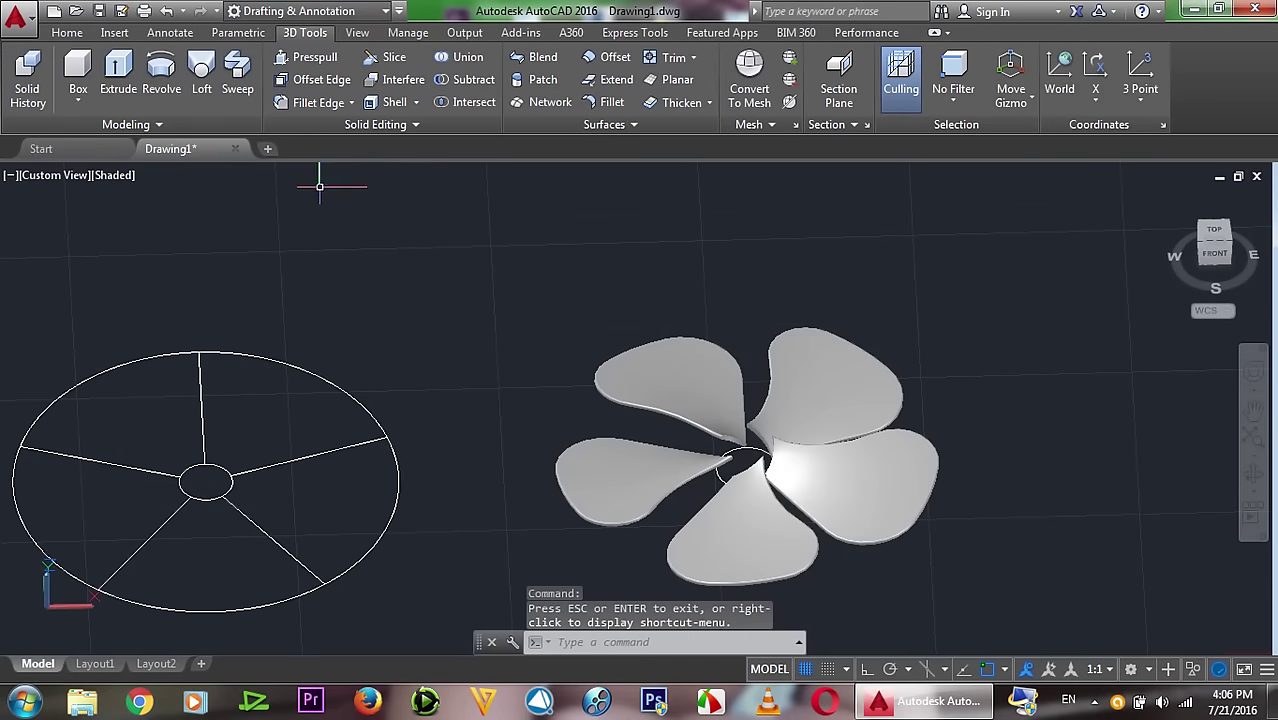
{"action": "left_click", "coordinate": [118, 78]}
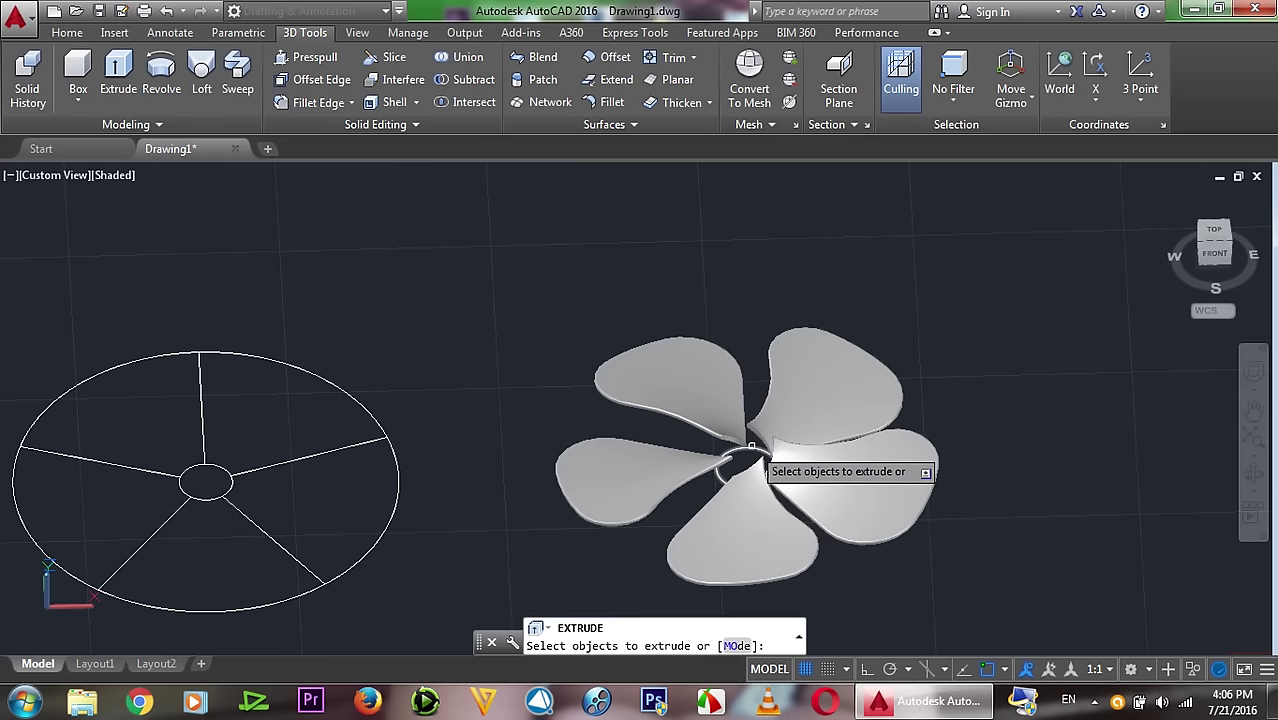
{"action": "left_click", "coordinate": [741, 464]}
{"action": "key", "text": "Return"}
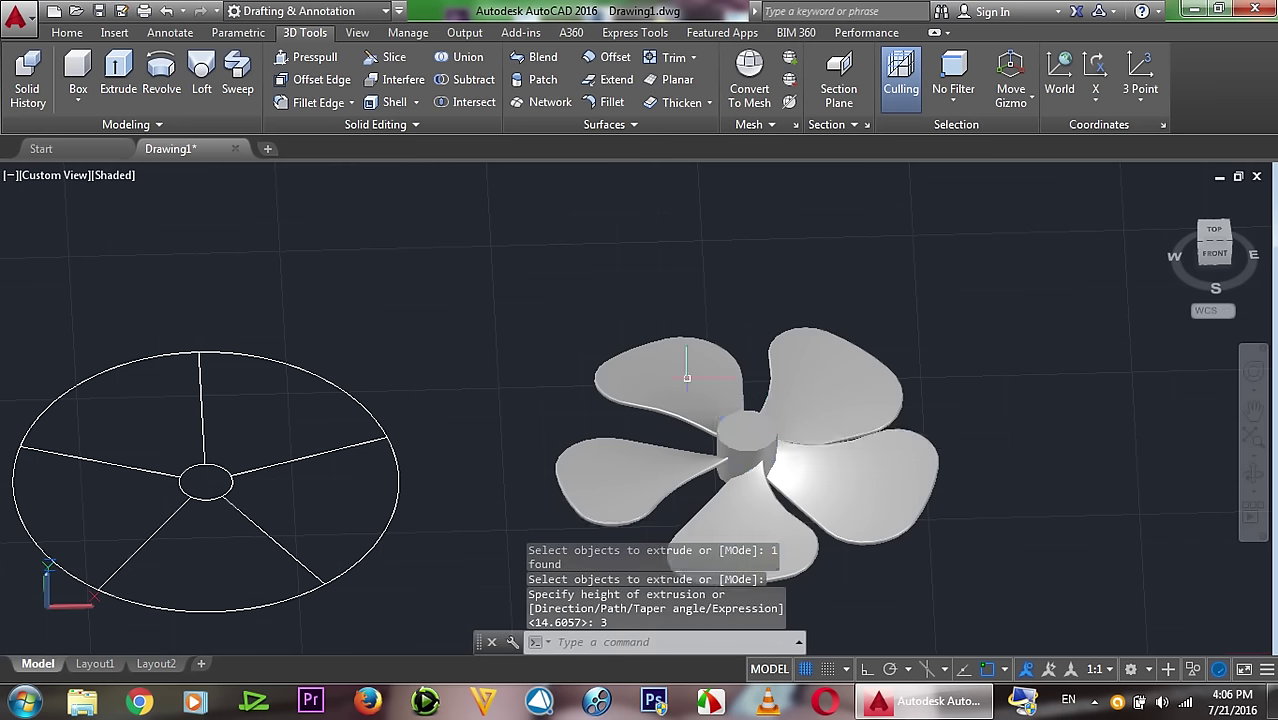
{"action": "type", "text": "3"}
{"action": "key", "text": "Return"}
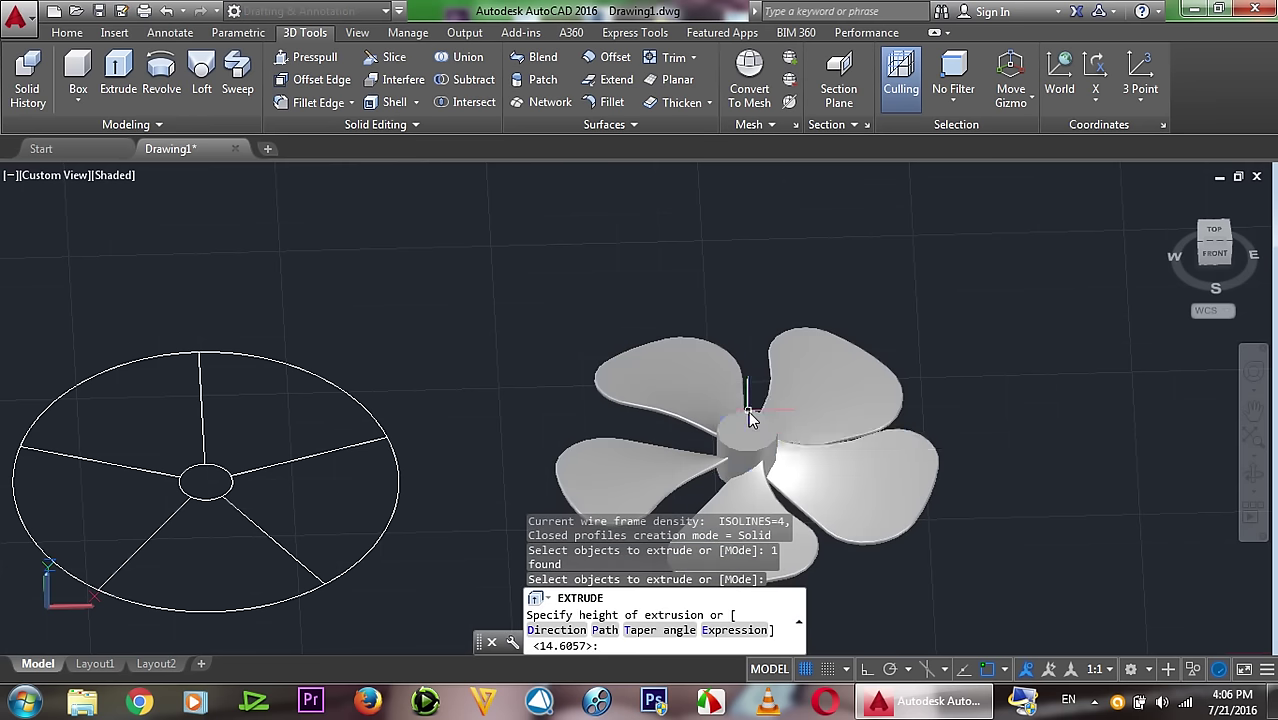
Step: Orbit to a low side view of the five-blade fan
{"action": "left_click", "coordinate": [1252, 472]}
{"action": "mouse_move", "coordinate": [1035, 490]}
{"action": "left_mouse_down"}
{"action": "mouse_move", "coordinate": [922, 444]}
{"action": "mouse_move", "coordinate": [855, 461]}
{"action": "mouse_move", "coordinate": [956, 445]}
{"action": "mouse_move", "coordinate": [1061, 451]}
{"action": "mouse_move", "coordinate": [1087, 516]}
{"action": "mouse_move", "coordinate": [1109, 510]}
{"action": "left_mouse_up"}
{"action": "scroll", "coordinate": [753, 372], "scroll_direction": "up", "scroll_amount": 2}
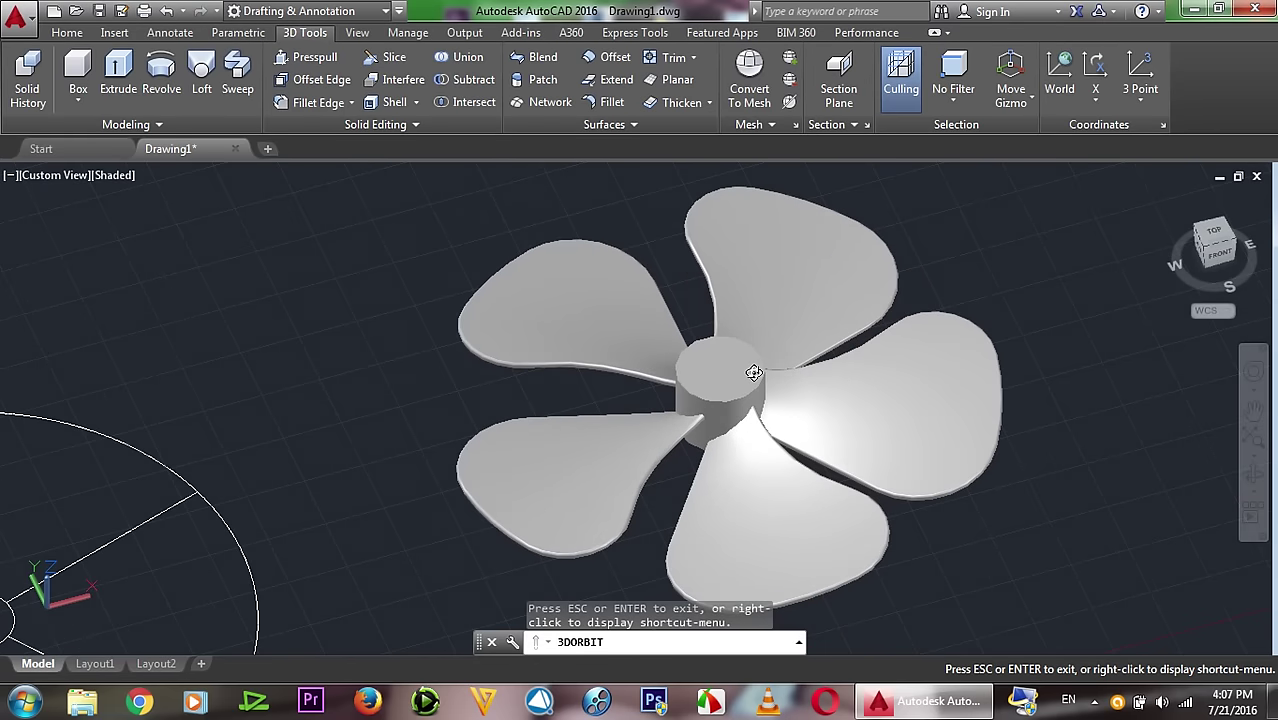
Step: Exit 3D Orbit and look at the fan from the Top with the ViewCube
{"action": "scroll", "coordinate": [753, 372], "scroll_direction": "down", "scroll_amount": 1}
{"action": "right_click", "coordinate": [1064, 288]}
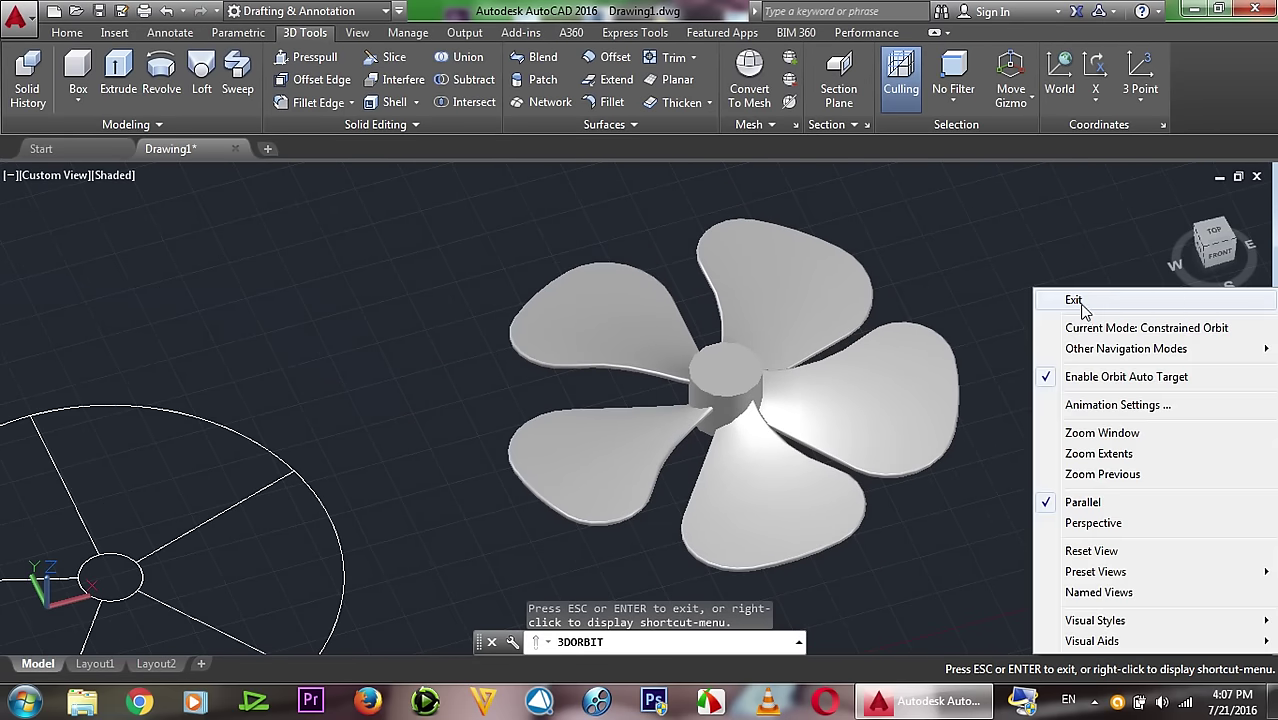
{"action": "left_click", "coordinate": [1073, 300]}
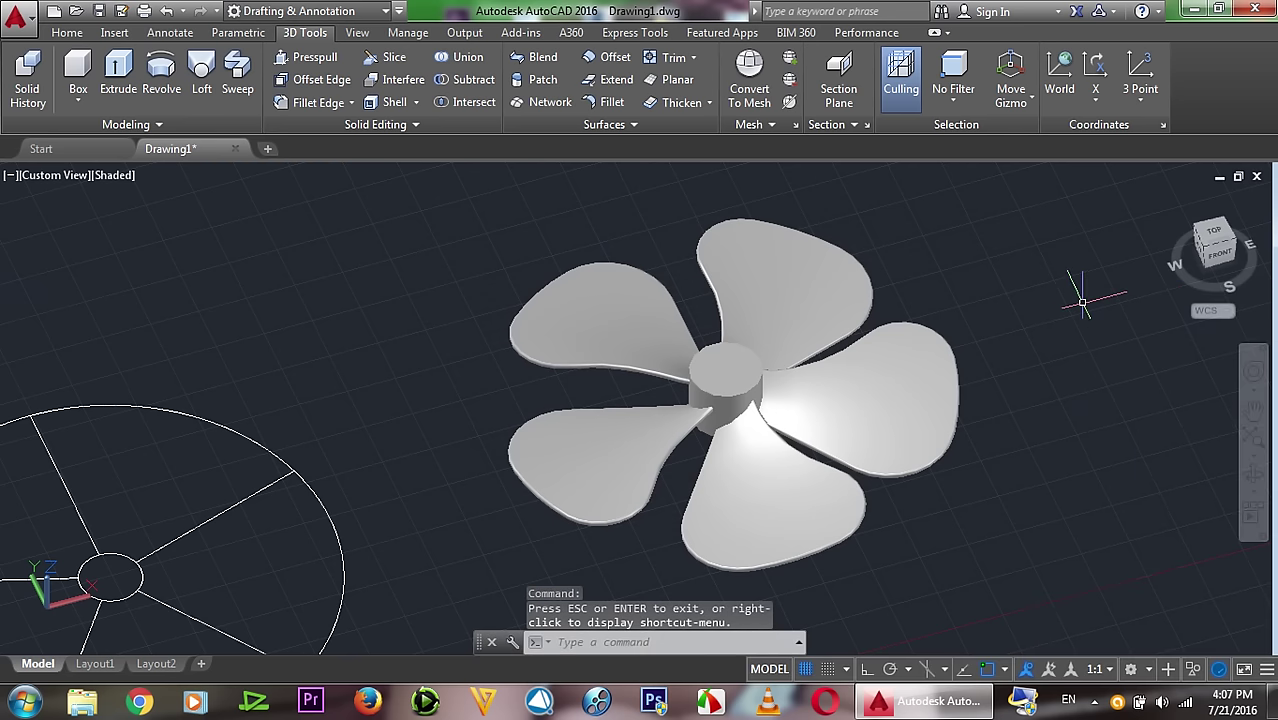
{"action": "mouse_move", "coordinate": [1217, 245]}
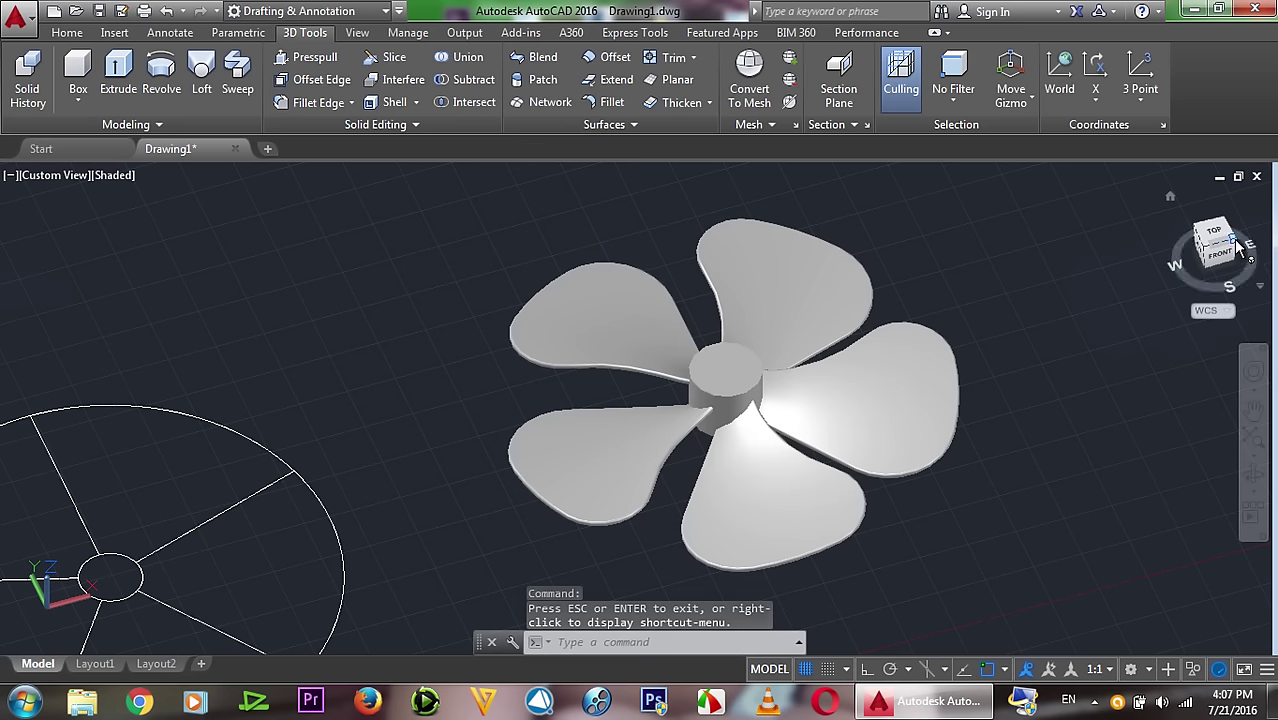
{"action": "left_click", "coordinate": [1207, 250]}
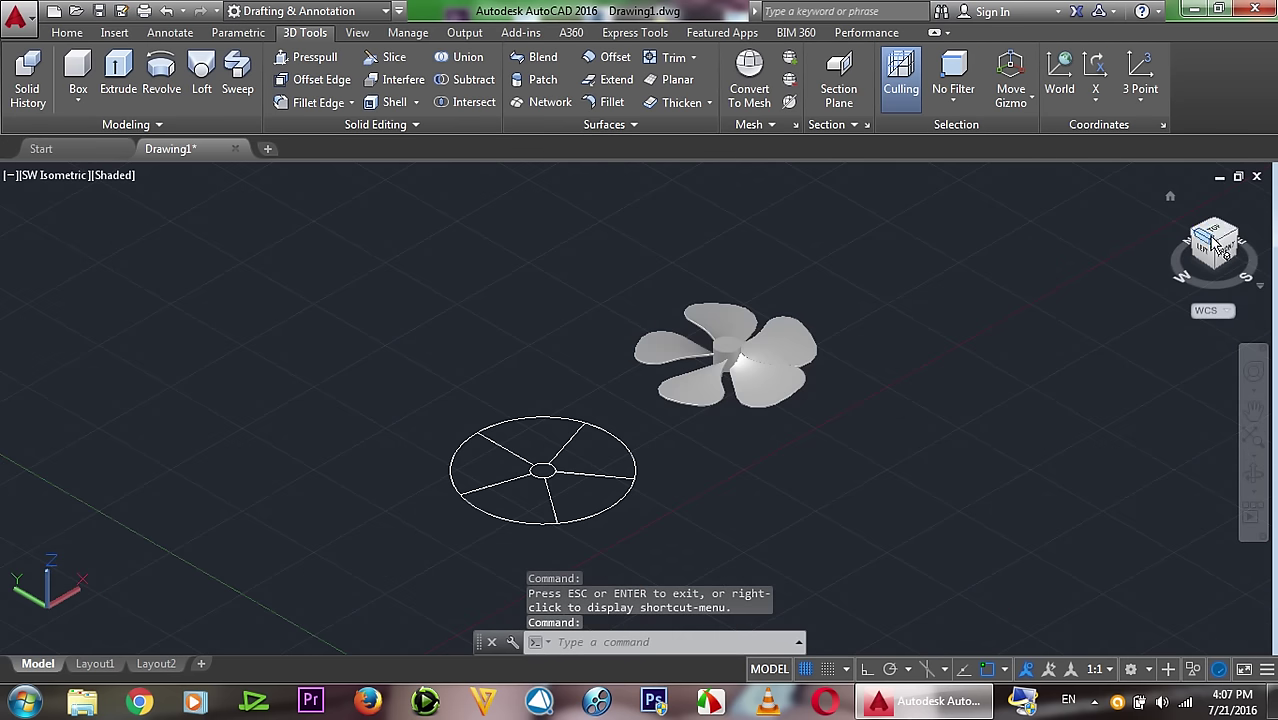
{"action": "left_click", "coordinate": [1215, 235]}
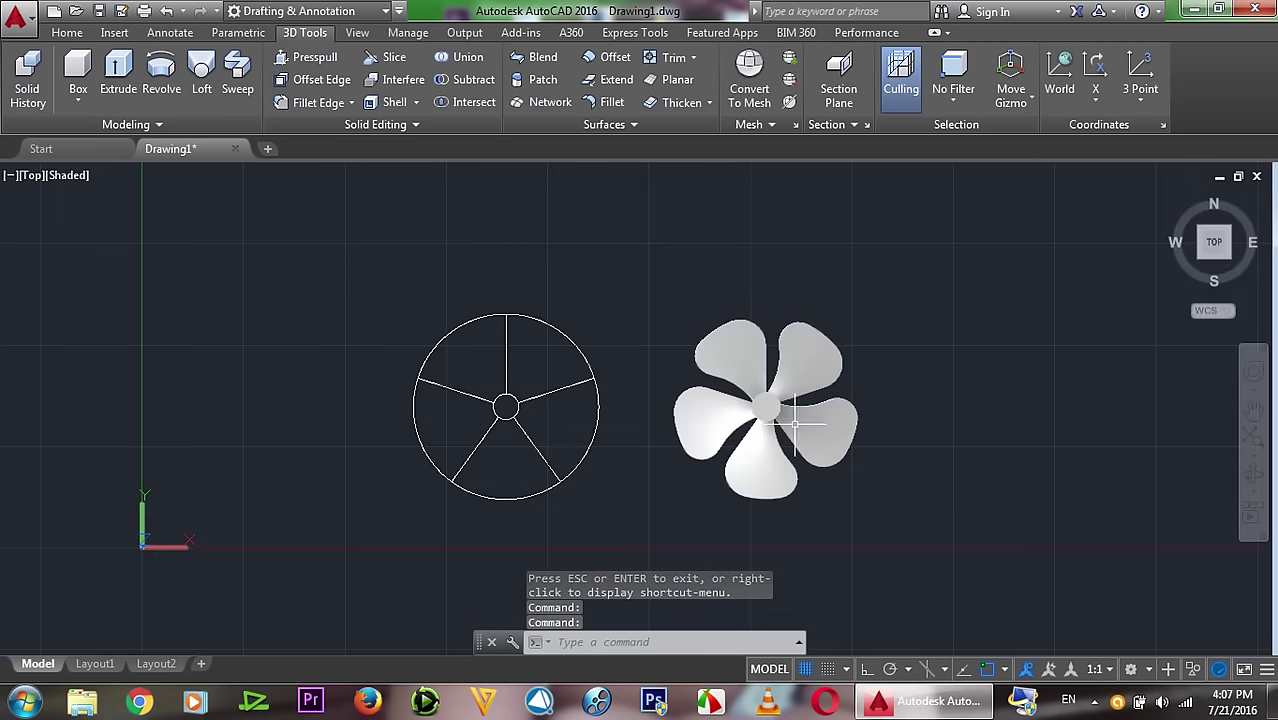
Step: Switch the visual style to 2D Wireframe and return to the Home tab
{"action": "left_click", "coordinate": [70, 178]}
{"action": "left_click", "coordinate": [120, 219]}
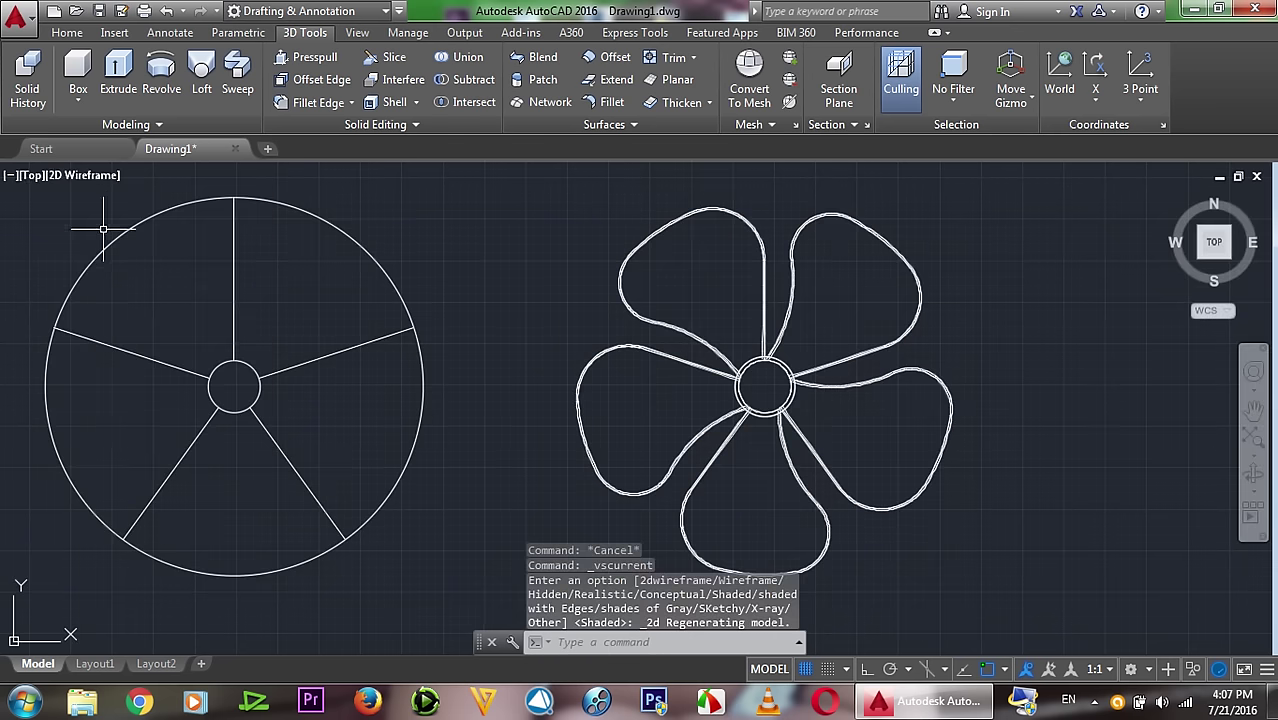
{"action": "left_click", "coordinate": [70, 34]}
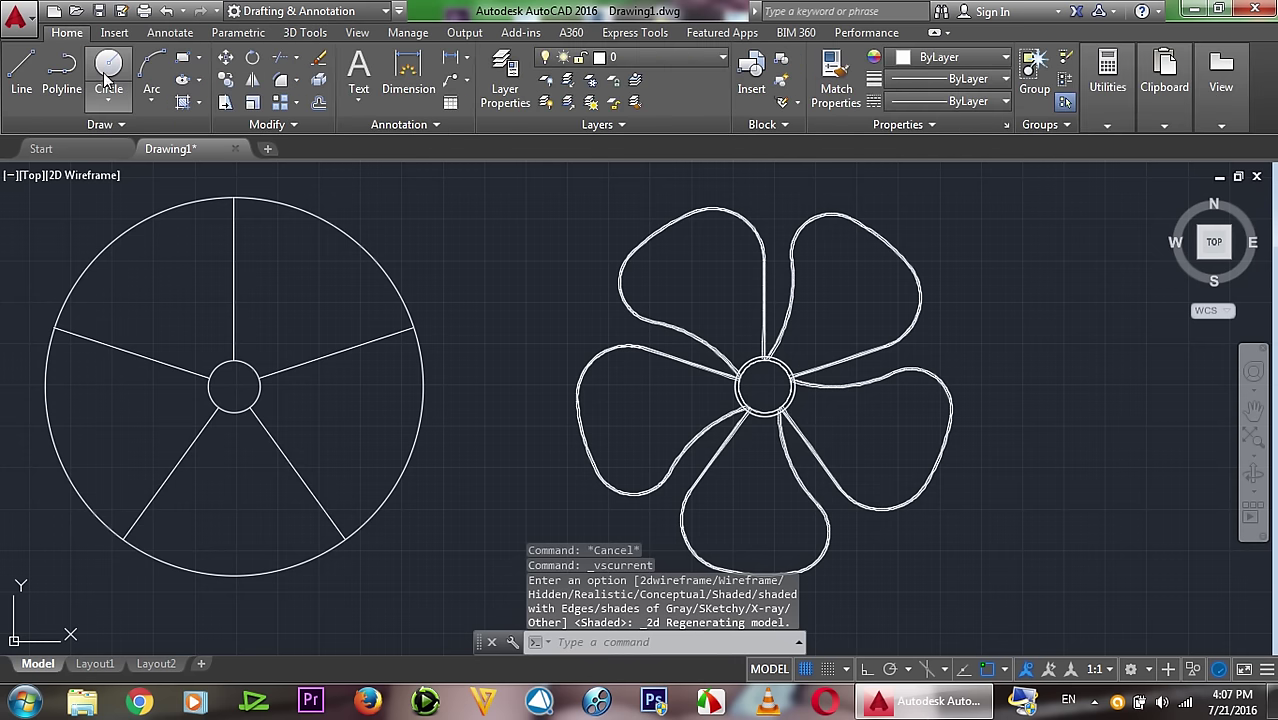
Step: Draw a 0.3-radius circle centred on the hub centre
{"action": "left_click", "coordinate": [108, 70]}
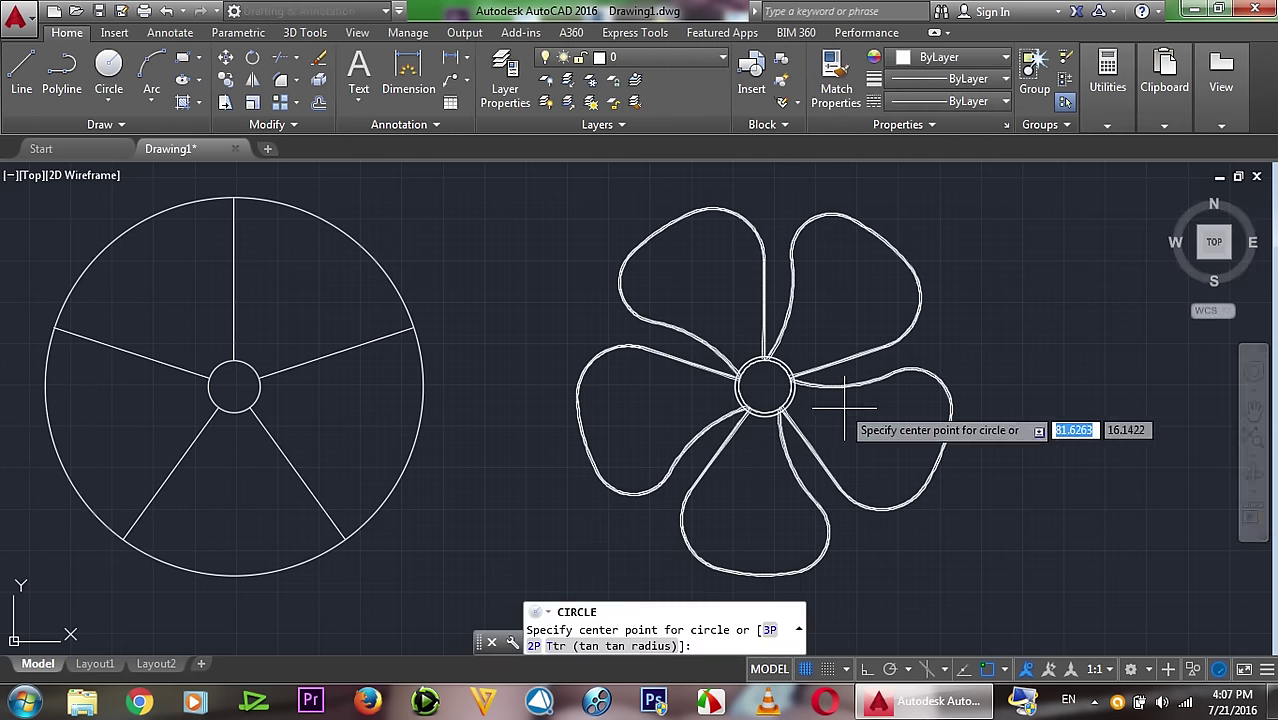
{"action": "scroll", "coordinate": [835, 395], "scroll_direction": "up", "scroll_amount": 4}
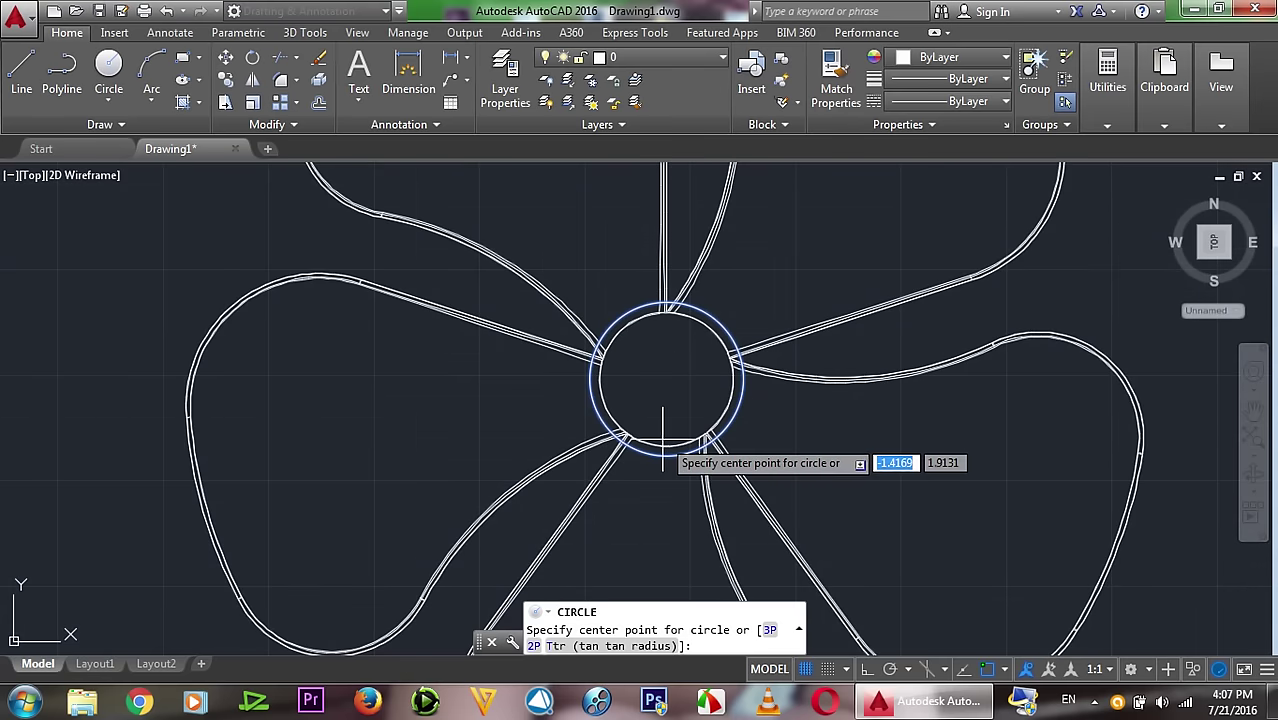
{"action": "left_click", "coordinate": [666, 380]}
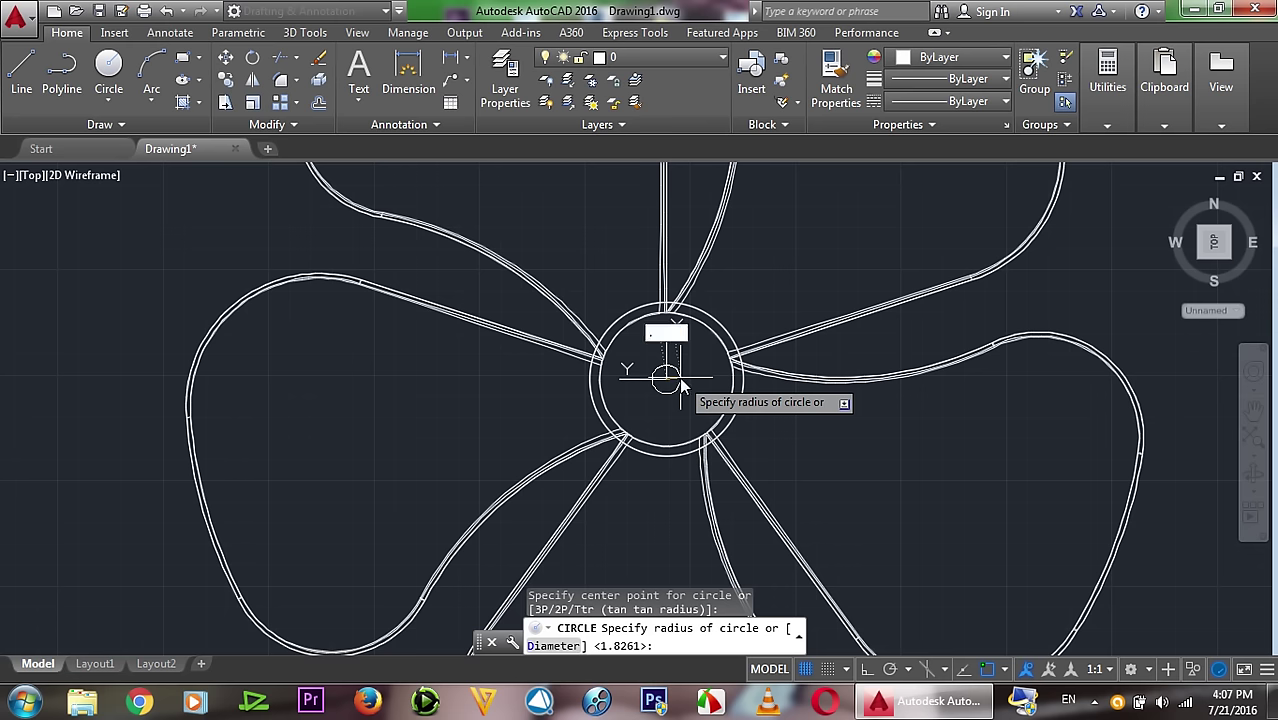
{"action": "type", "text": ".3"}
{"action": "key", "text": "Return"}
Step: Draw an extra circle out to the hub's edge, then undo it
{"action": "key", "text": "Return"}
{"action": "left_click", "coordinate": [666, 380]}
{"action": "key", "text": "Return"}
{"action": "key", "text": "Return"}
{"action": "left_click", "coordinate": [670, 379]}
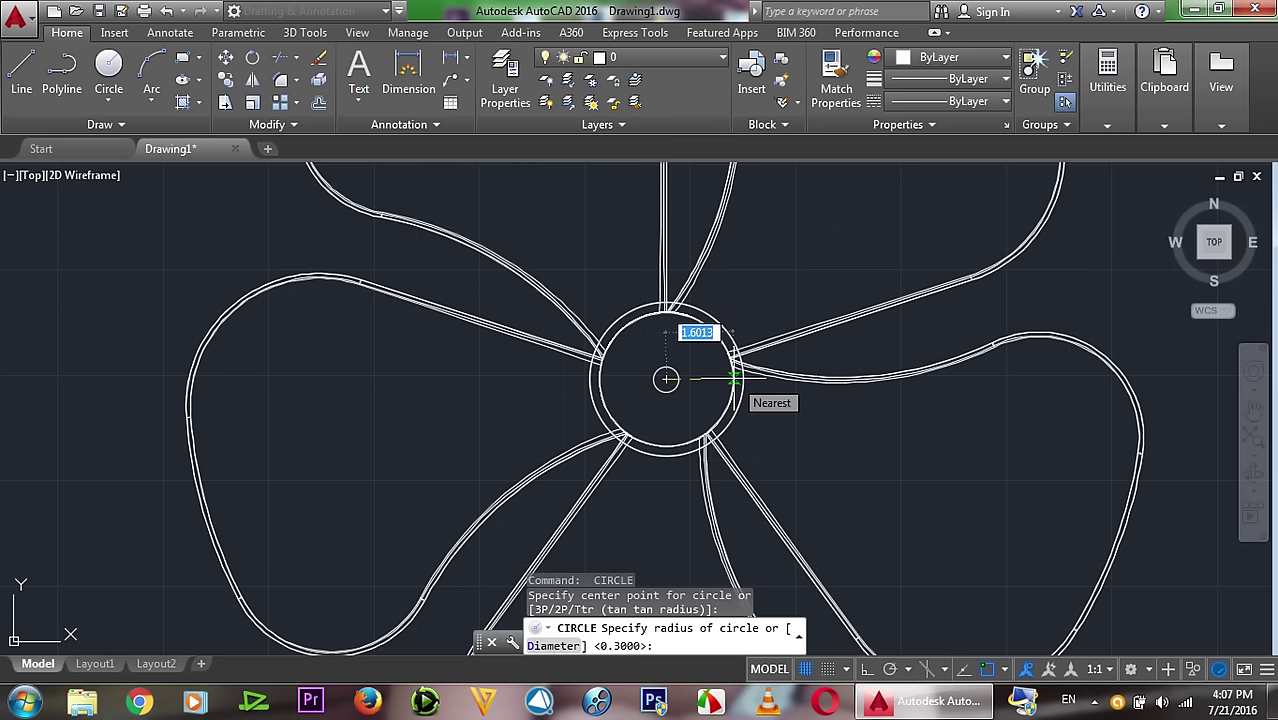
{"action": "left_click", "coordinate": [733, 378]}
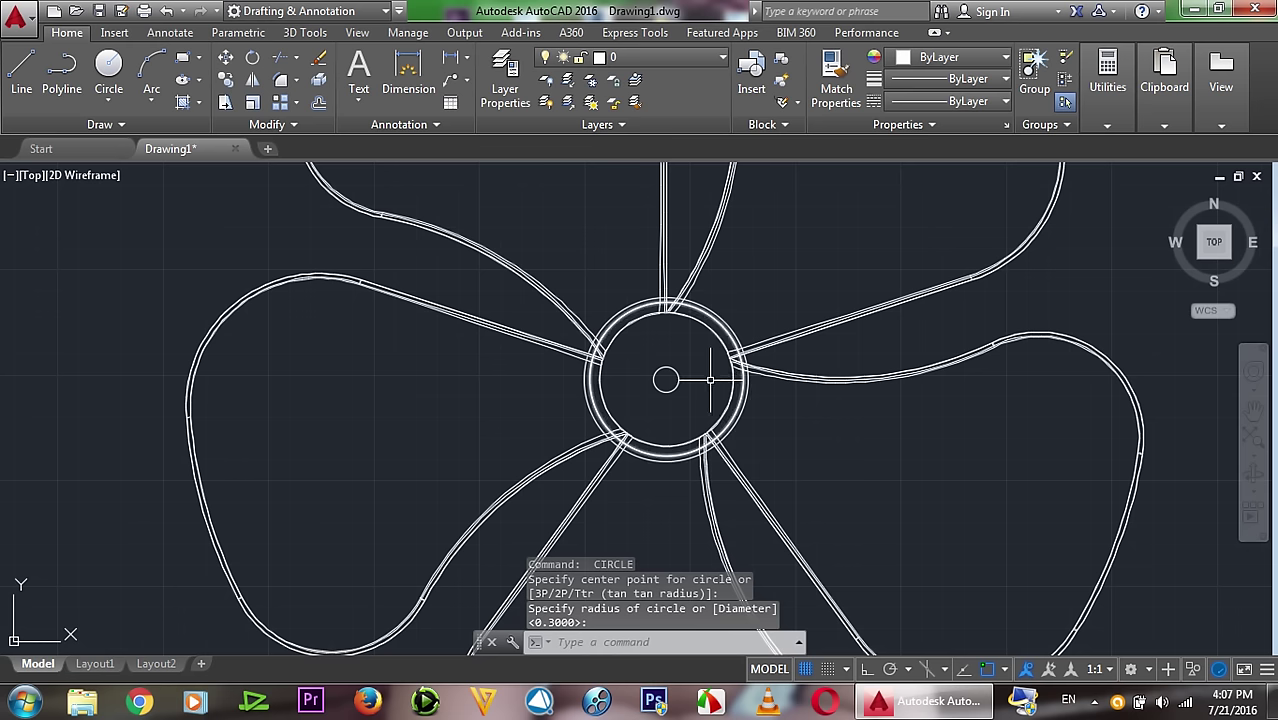
{"action": "key", "text": "ctrl+z"}
Step: Draw a 1.6-radius circle centred on the hub centre
{"action": "left_click", "coordinate": [112, 86]}
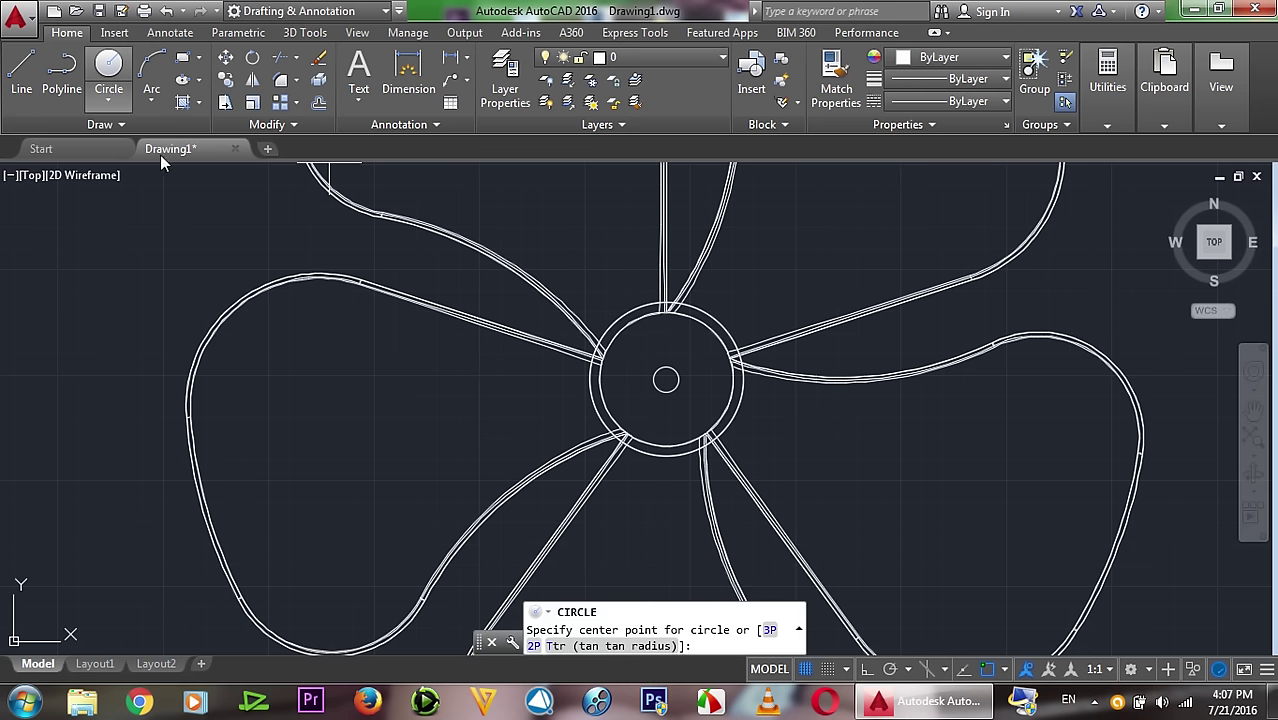
{"action": "left_click", "coordinate": [666, 379]}
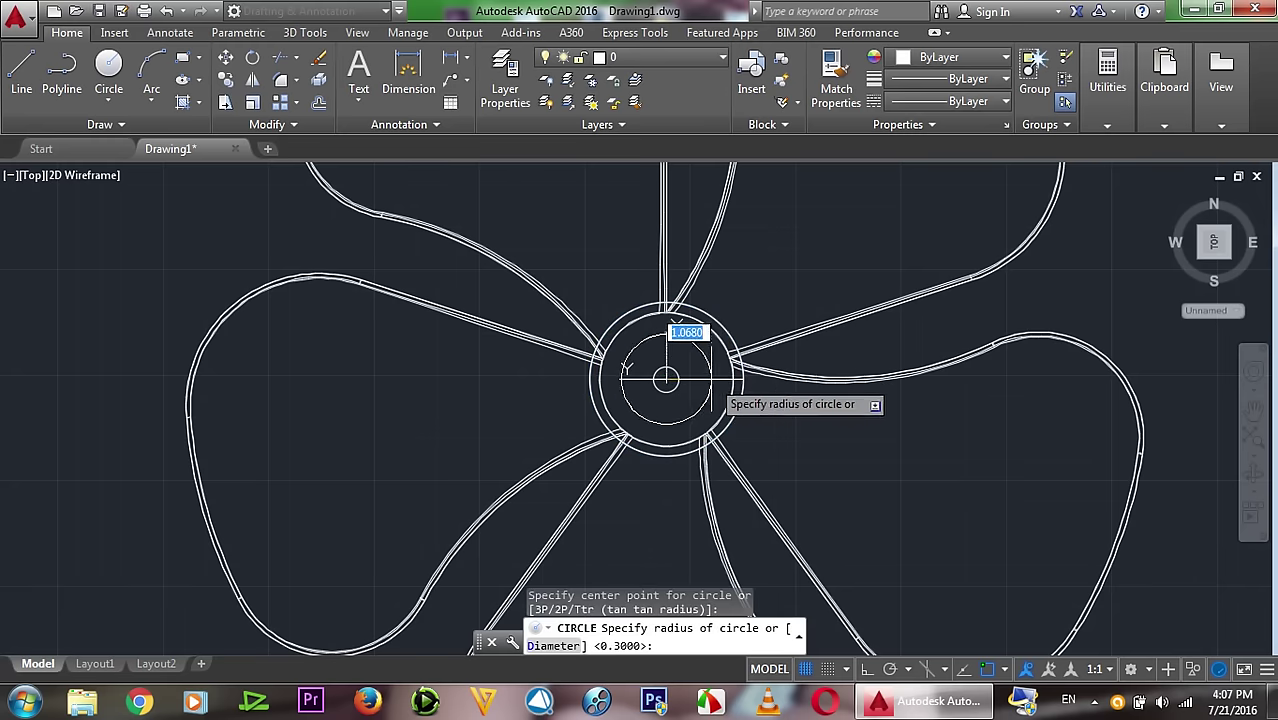
{"action": "scroll", "coordinate": [710, 379], "scroll_direction": "up", "scroll_amount": 5}
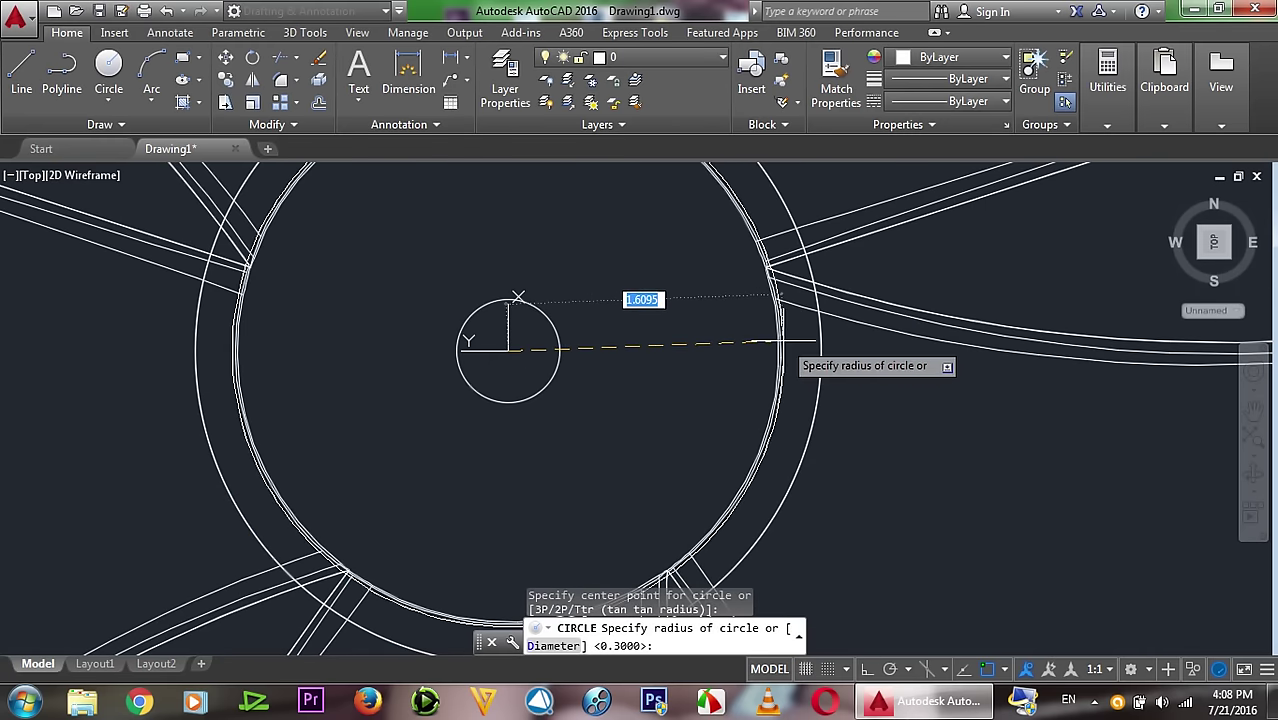
{"action": "scroll", "coordinate": [781, 342], "scroll_direction": "down", "scroll_amount": 2}
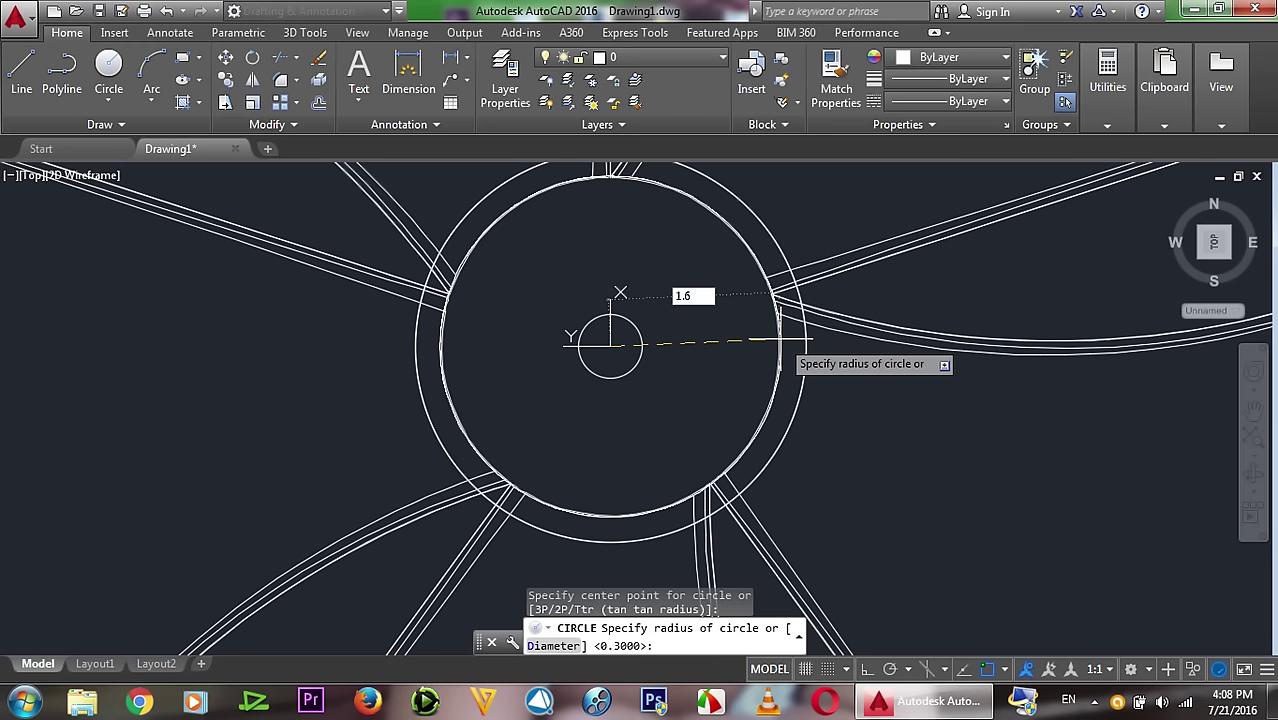
{"action": "key", "text": "Return"}
{"action": "scroll", "coordinate": [781, 342], "scroll_direction": "down", "scroll_amount": 2}
{"action": "scroll", "coordinate": [781, 342], "scroll_direction": "down", "scroll_amount": 2}
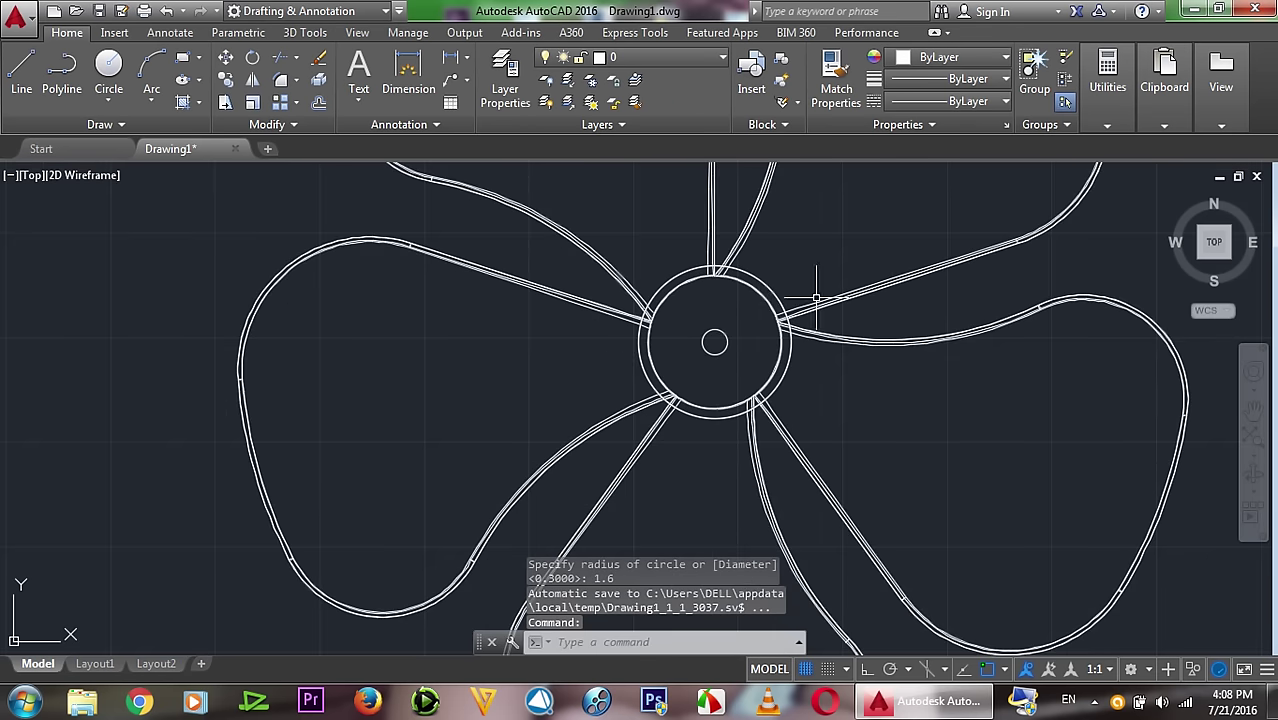
{"action": "mouse_move", "coordinate": [1238, 265]}
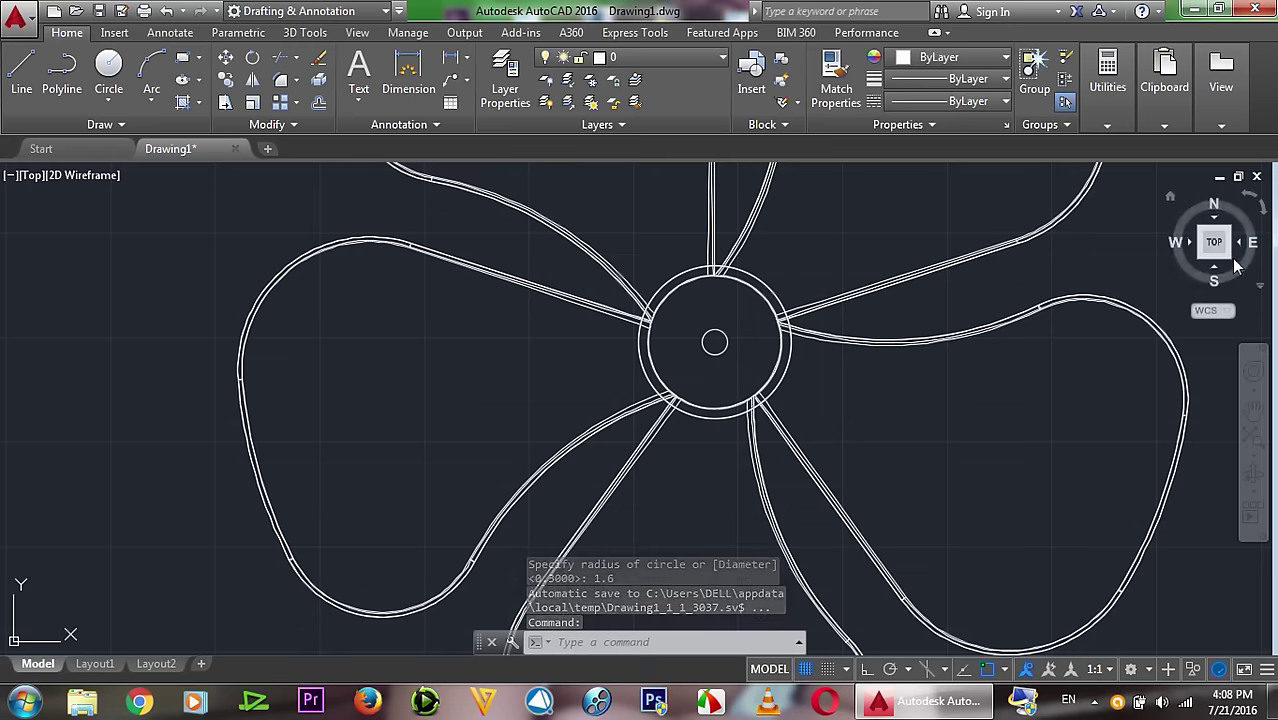
Step: In the southeast isometric view, extrude the small centre circle downward into a shaft rod
{"action": "left_click", "coordinate": [1237, 265]}
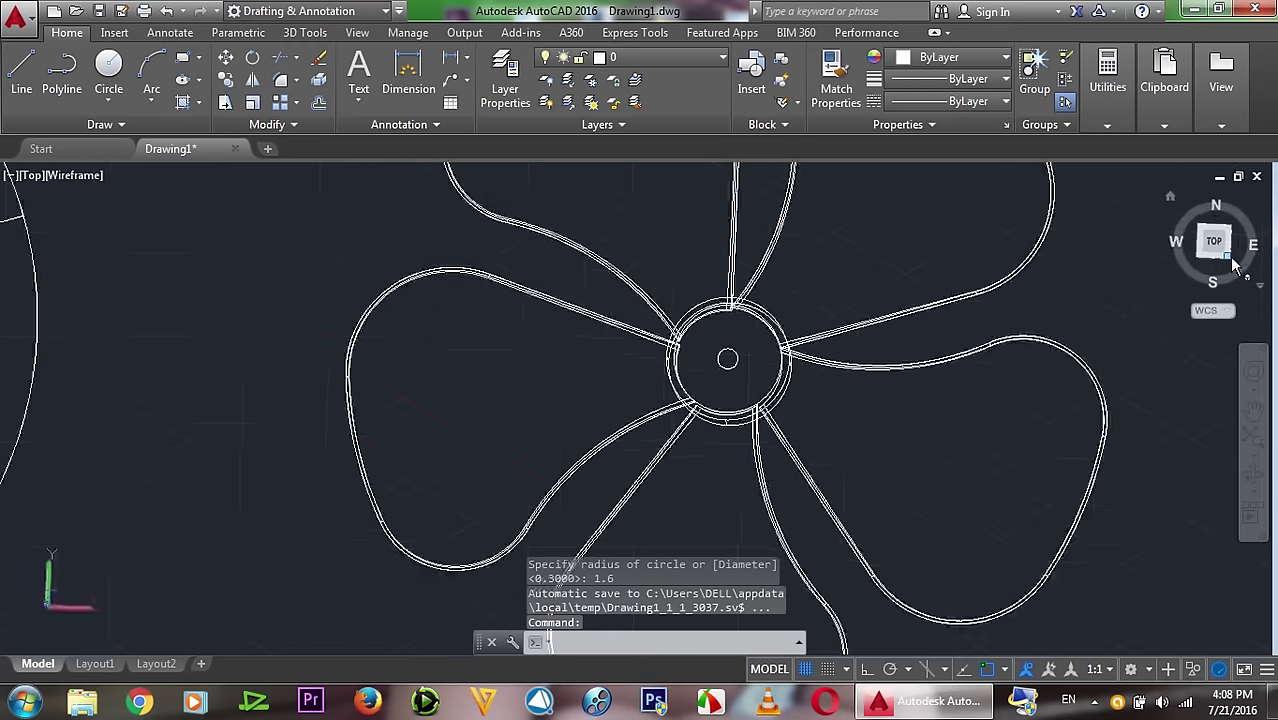
{"action": "scroll", "coordinate": [763, 440], "scroll_direction": "up", "scroll_amount": 5}
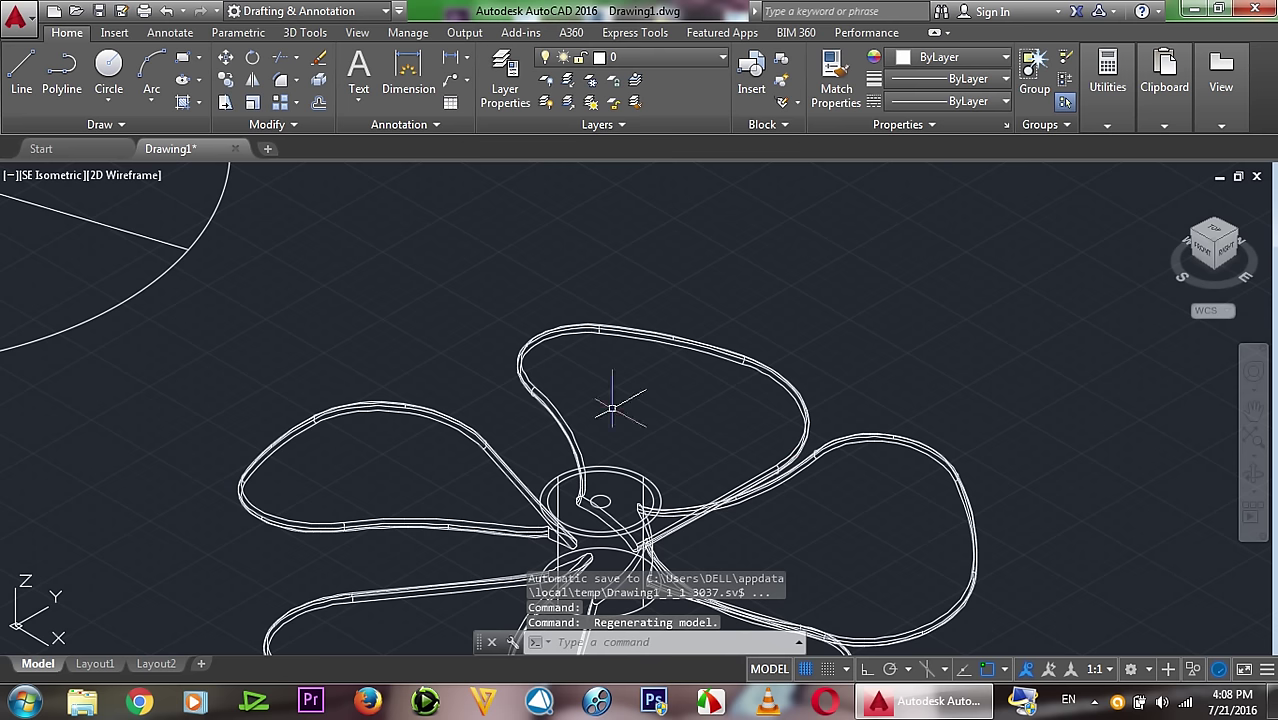
{"action": "left_click", "coordinate": [305, 33]}
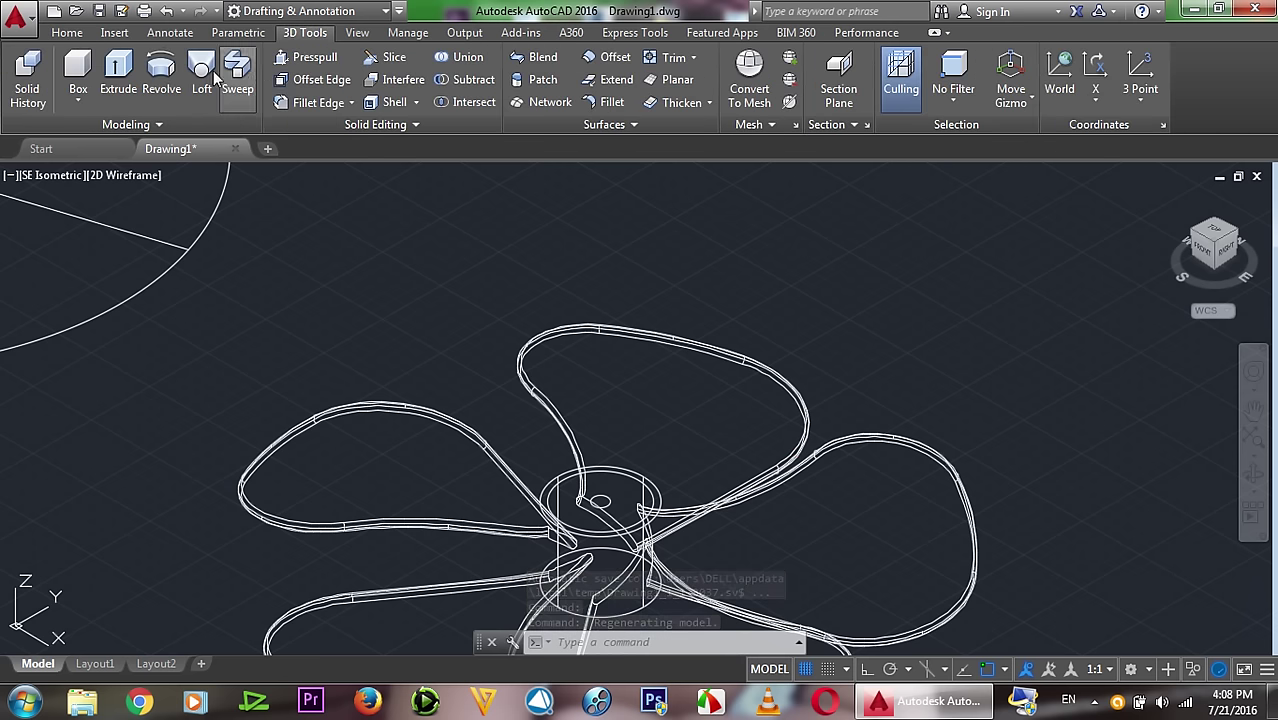
{"action": "left_click", "coordinate": [118, 75]}
{"action": "scroll", "coordinate": [463, 200], "scroll_direction": "down", "scroll_amount": 4}
{"action": "scroll", "coordinate": [516, 318], "scroll_direction": "up", "scroll_amount": 5}
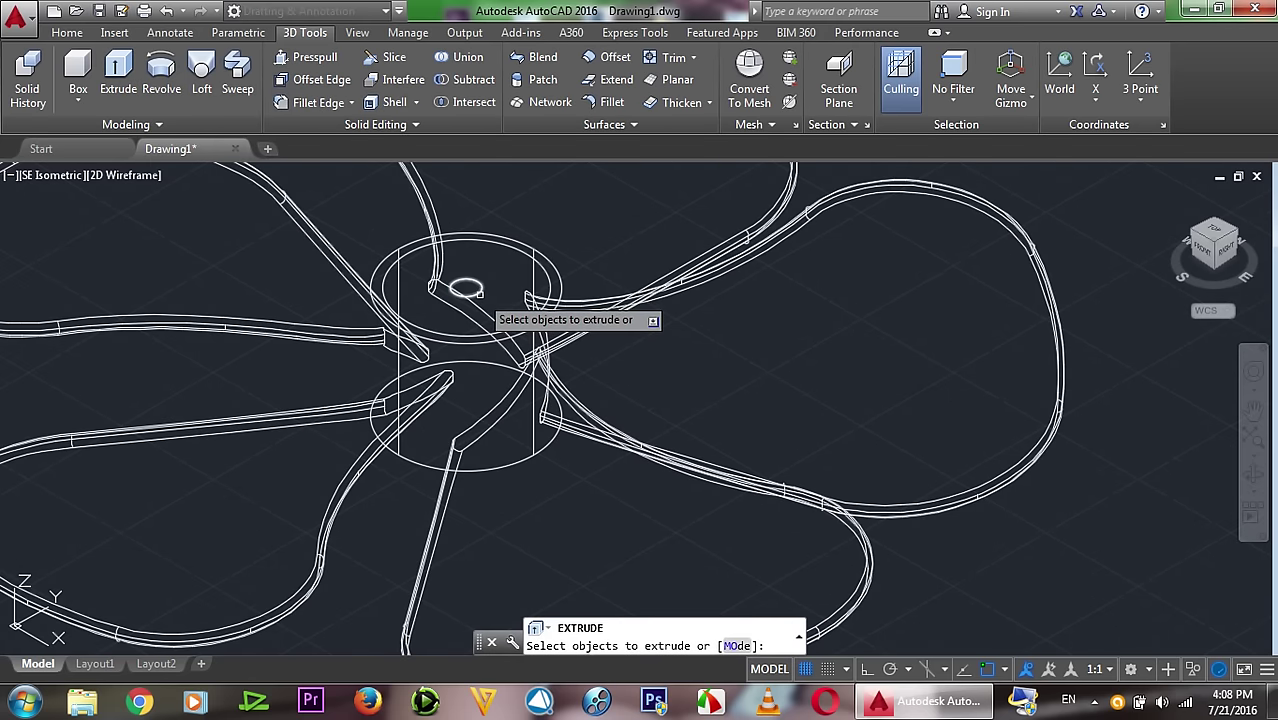
{"action": "left_click", "coordinate": [466, 289]}
{"action": "key", "text": "Return"}
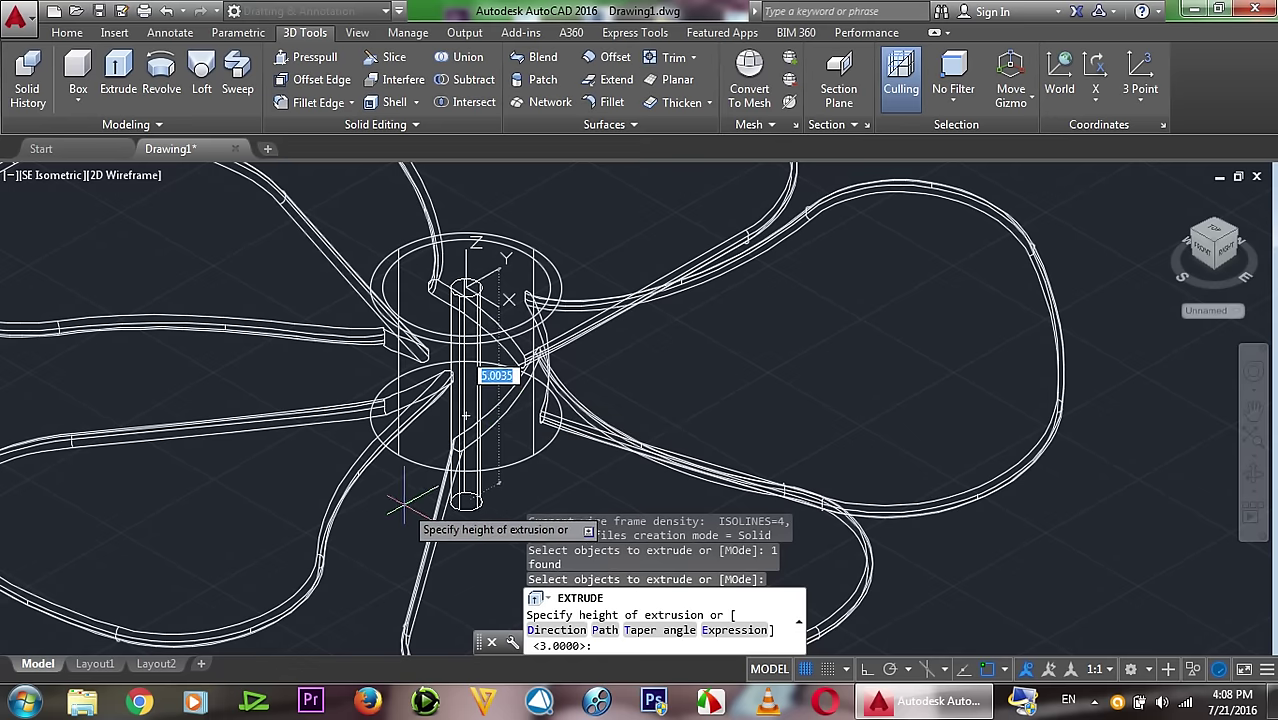
{"action": "scroll", "coordinate": [437, 497], "scroll_direction": "down", "scroll_amount": 3}
{"action": "left_click", "coordinate": [447, 610]}
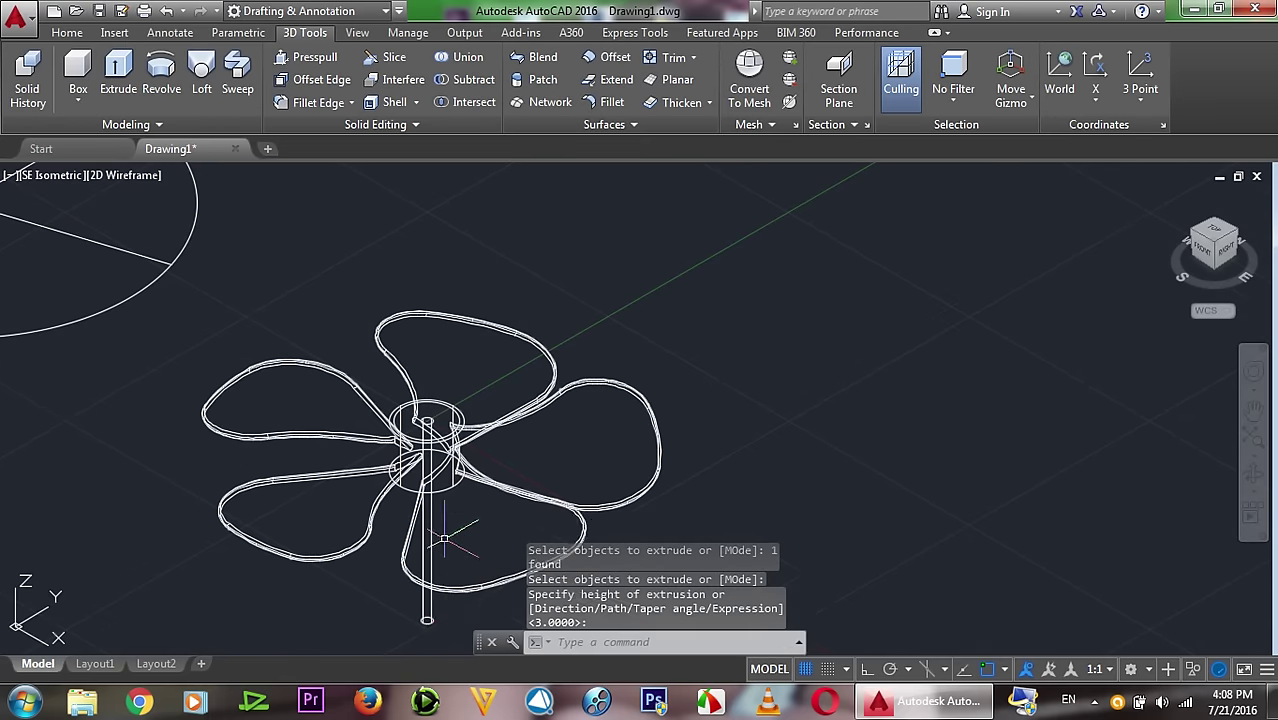
{"action": "scroll", "coordinate": [430, 418], "scroll_direction": "up", "scroll_amount": 4}
Step: Extrude the 1.6-radius circle at the hub top to a height of 1
{"action": "left_click", "coordinate": [124, 88]}
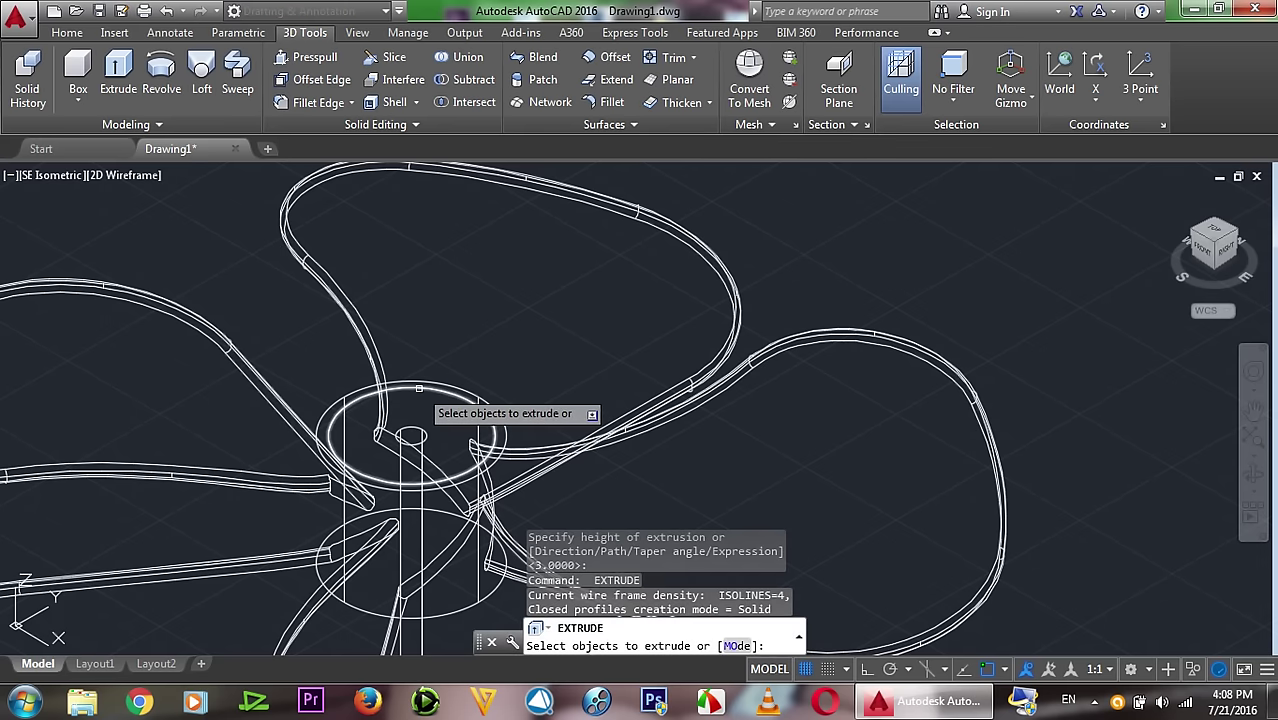
{"action": "left_click", "coordinate": [419, 388]}
{"action": "key", "text": "Return"}
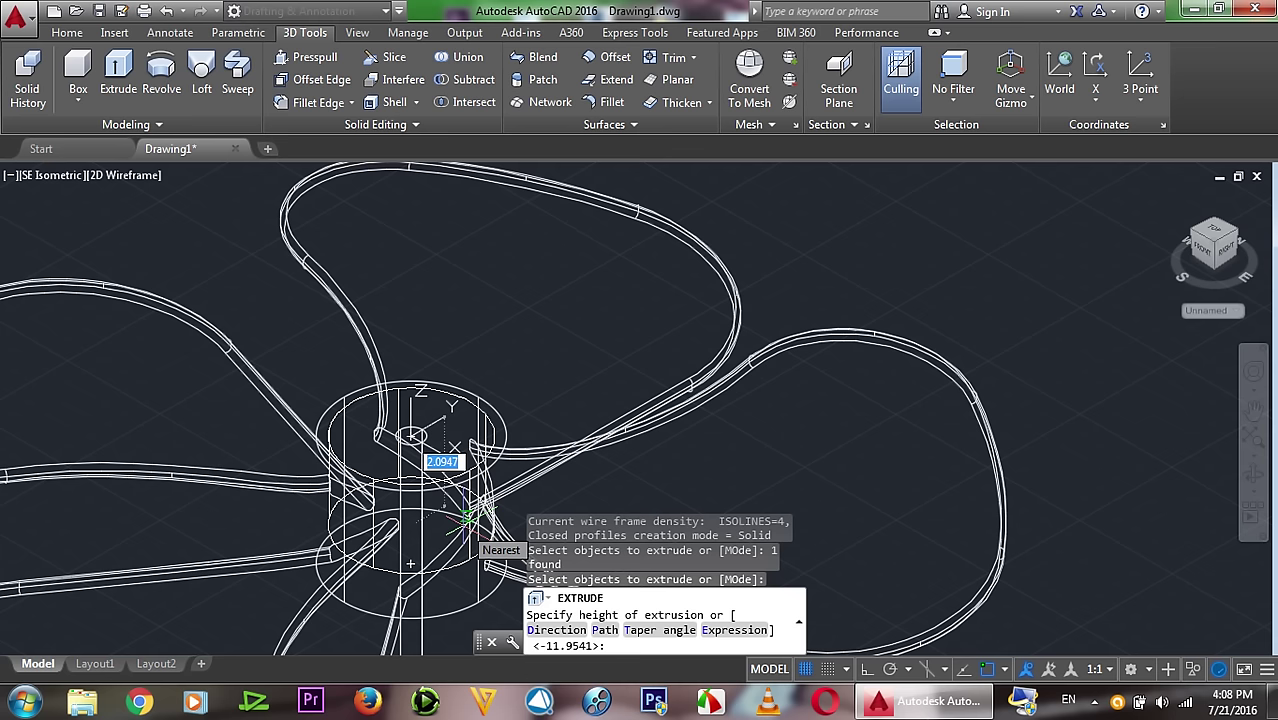
{"action": "key", "text": "Return"}
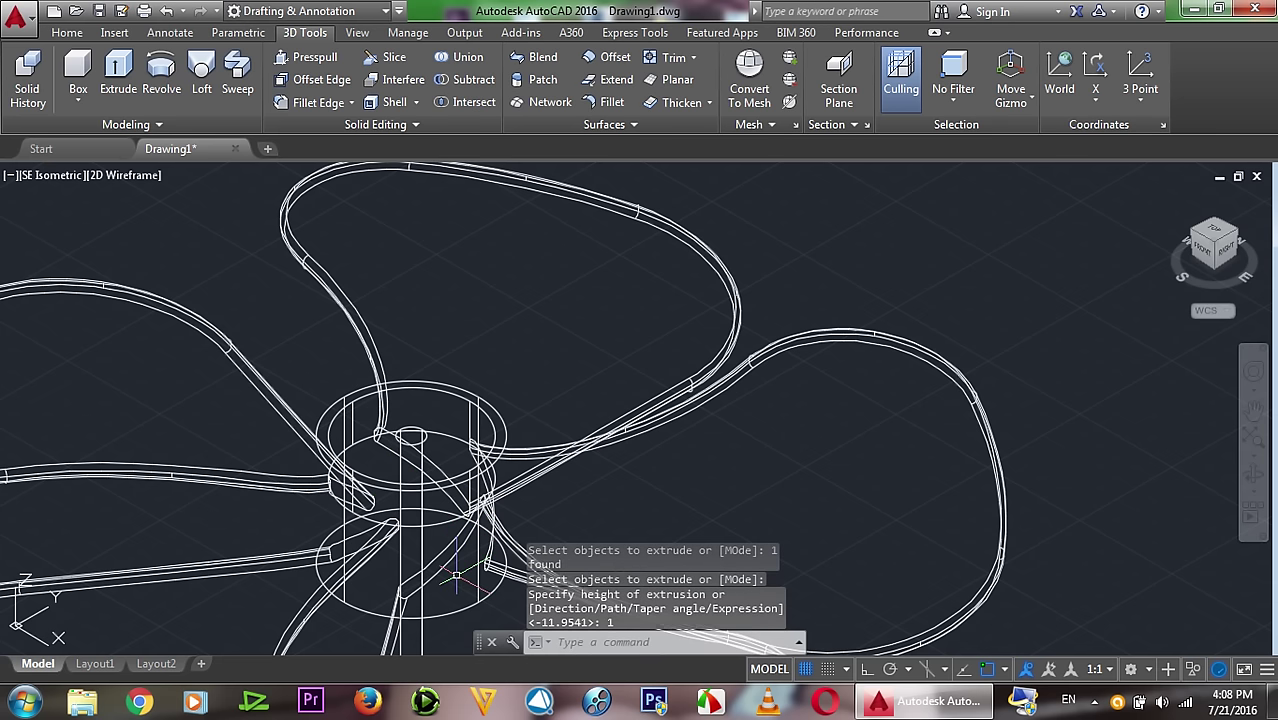
{"action": "type", "text": "c"}
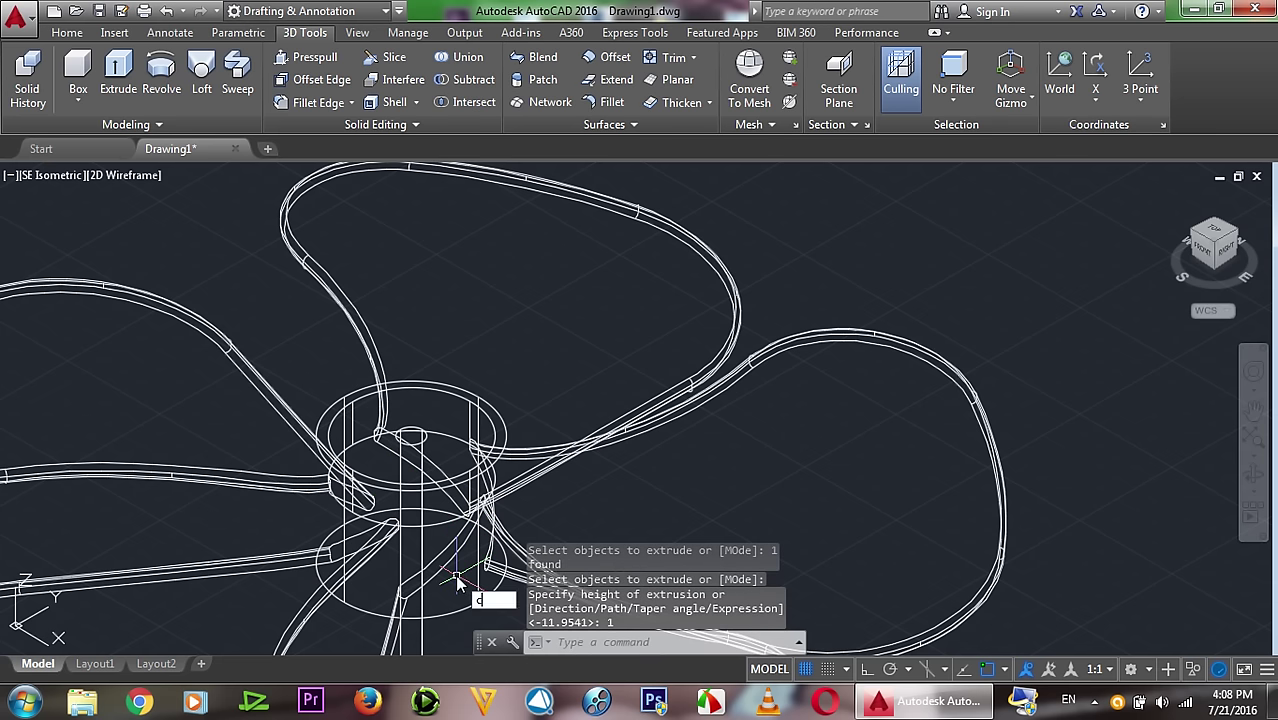
{"action": "type", "text": "t o"}
{"action": "key", "text": "Return"}
Step: Copy the short hub cylinder 2 units directly below the original
{"action": "left_click", "coordinate": [364, 518]}
{"action": "key", "text": "Return"}
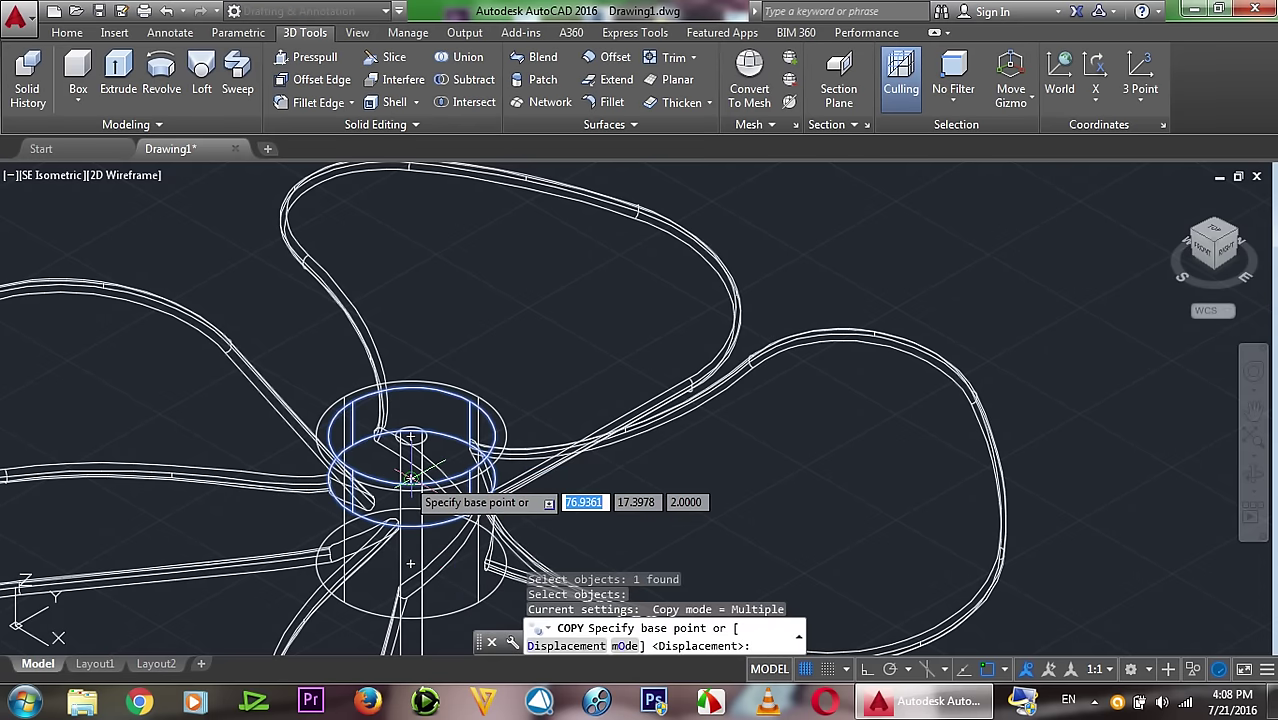
{"action": "left_click", "coordinate": [410, 436]}
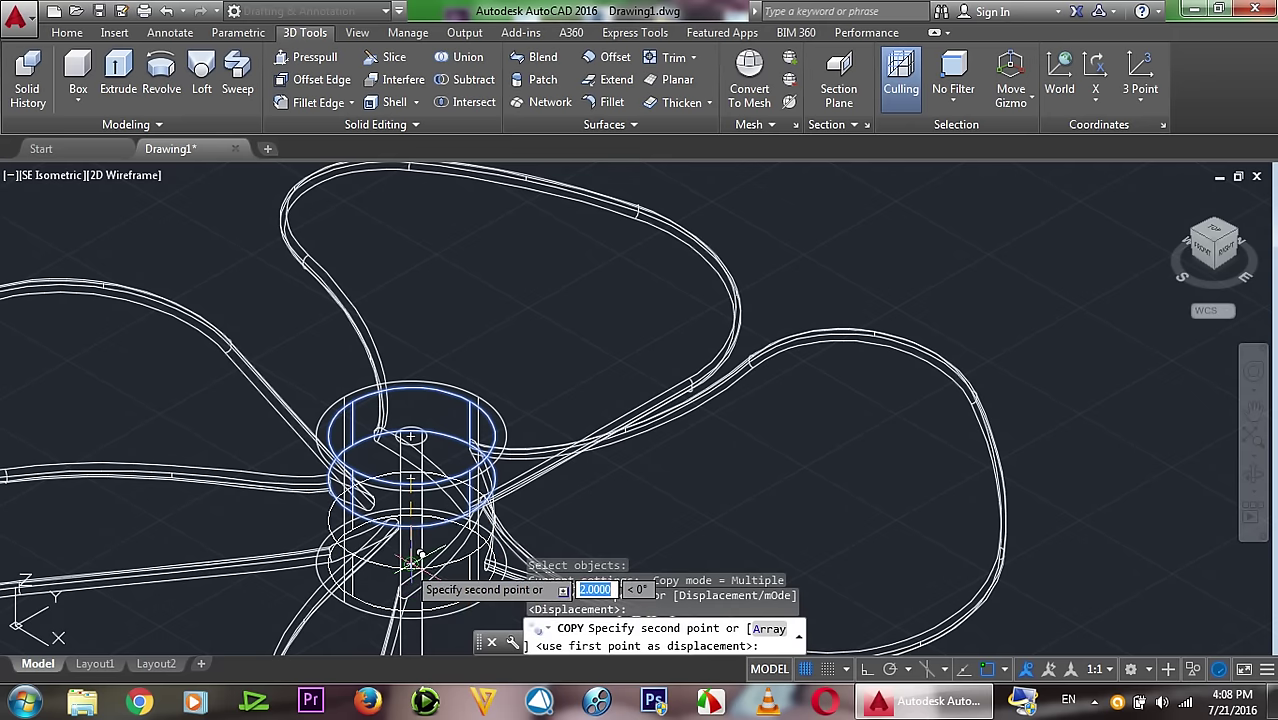
{"action": "left_click", "coordinate": [410, 520]}
{"action": "key", "text": "Return"}
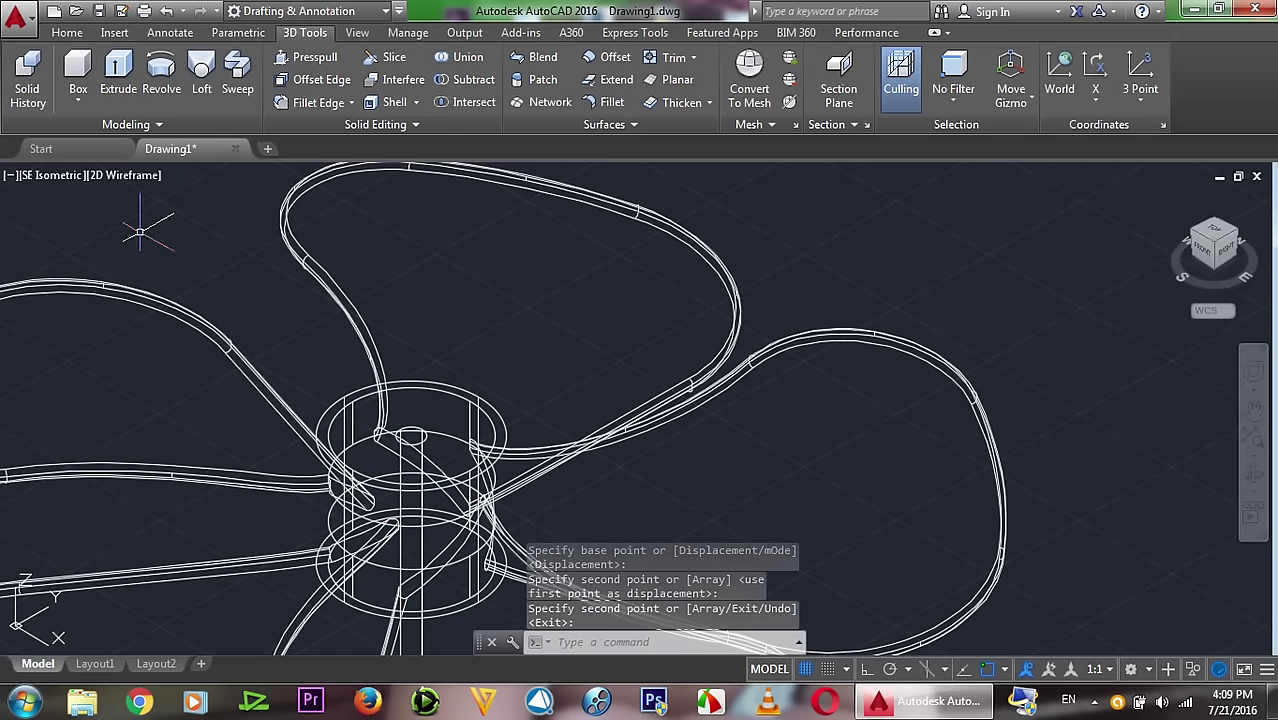
{"action": "scroll", "coordinate": [168, 240], "scroll_direction": "down", "scroll_amount": 3}
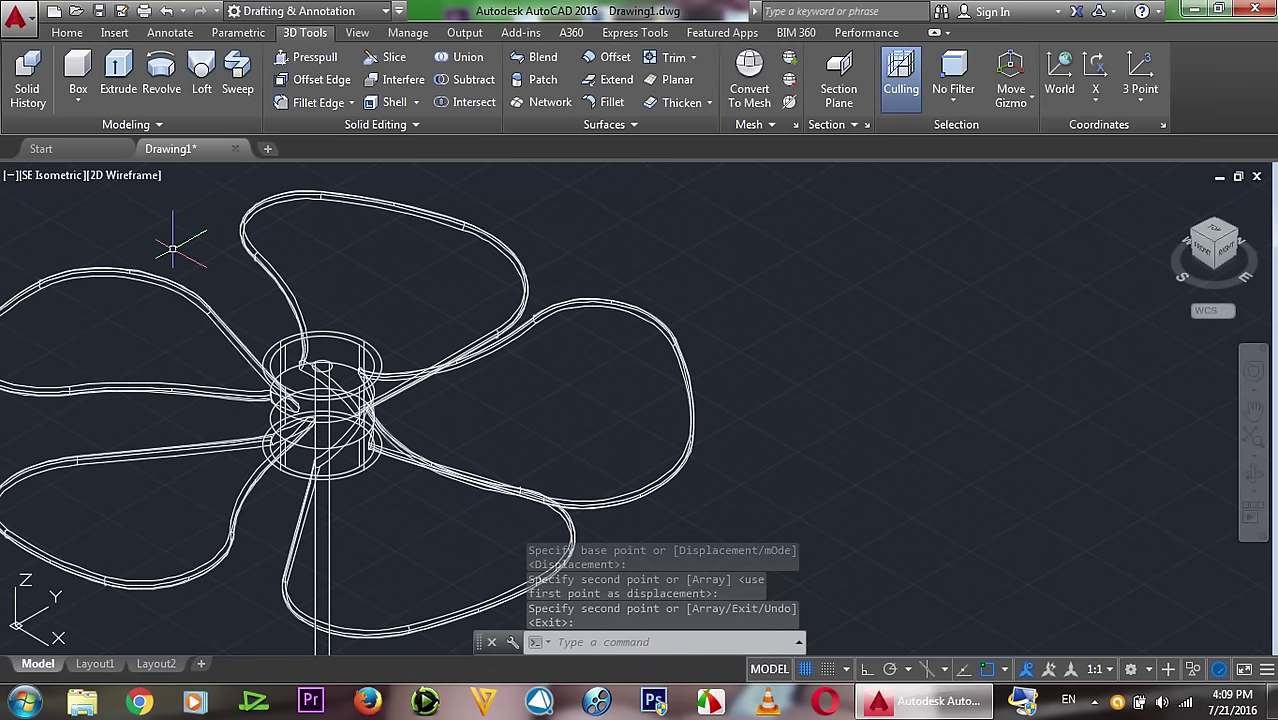
{"action": "left_click", "coordinate": [118, 175]}
Step: Switch to Shaded style and subtract the inner cylinder from the hub
{"action": "left_click", "coordinate": [168, 306]}
{"action": "scroll", "coordinate": [266, 383], "scroll_direction": "up", "scroll_amount": 2}
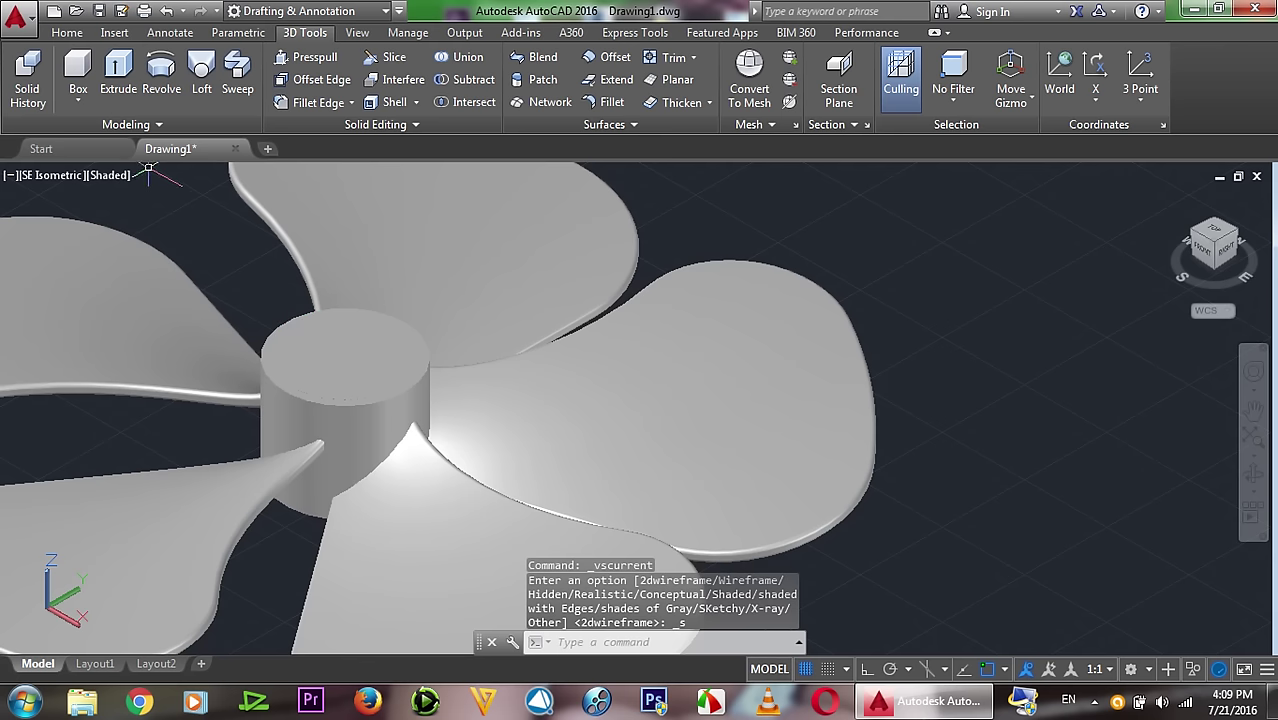
{"action": "left_click", "coordinate": [468, 80]}
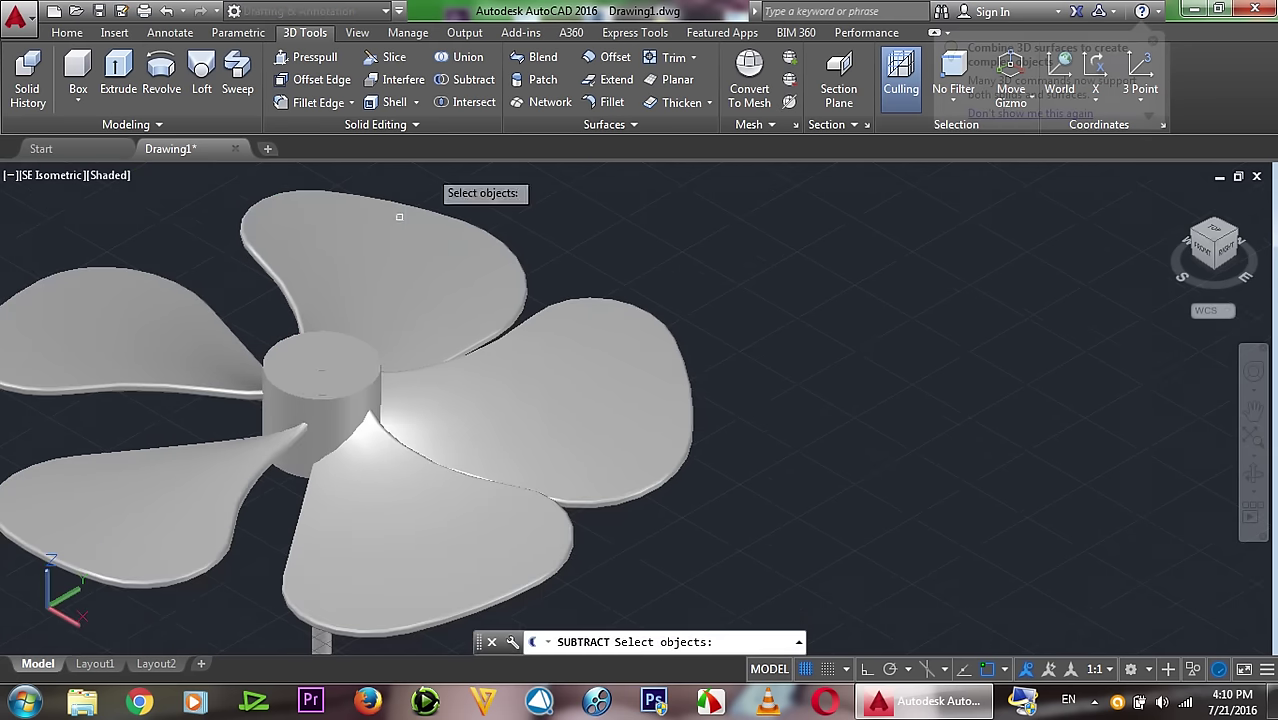
{"action": "left_click", "coordinate": [329, 410]}
{"action": "key", "text": "Return"}
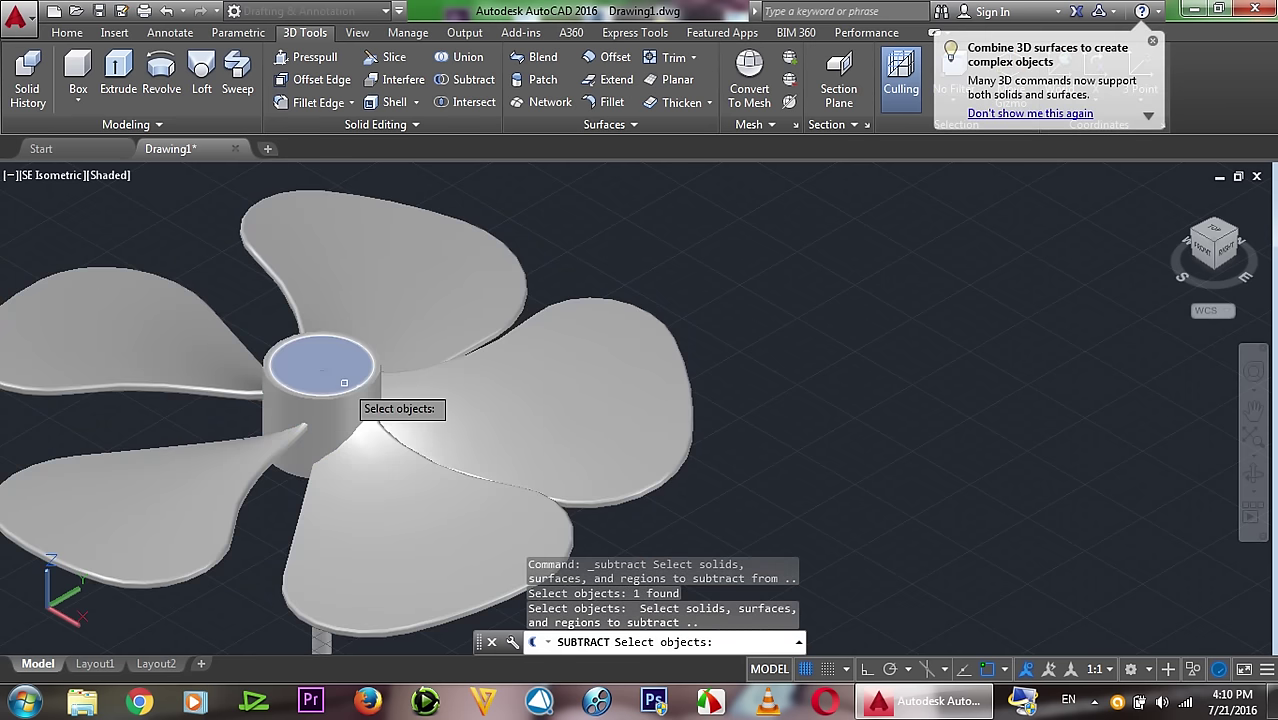
{"action": "left_click", "coordinate": [344, 383]}
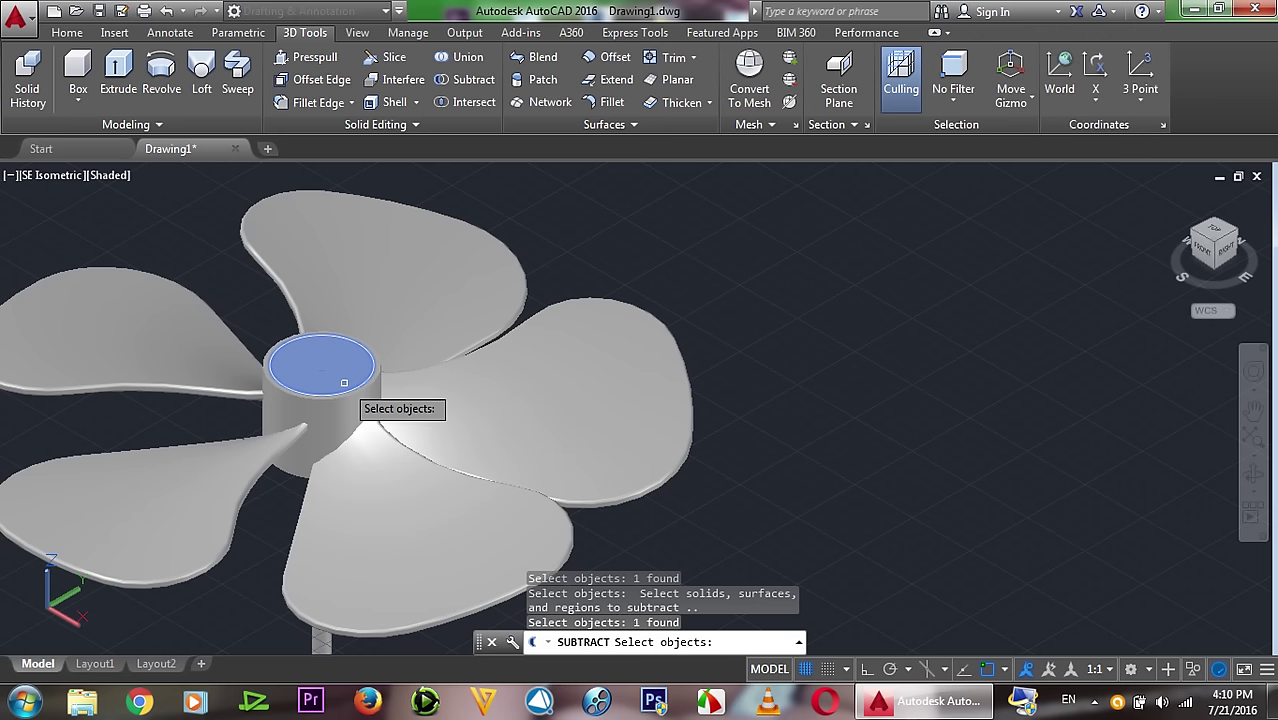
{"action": "key", "text": "Return"}
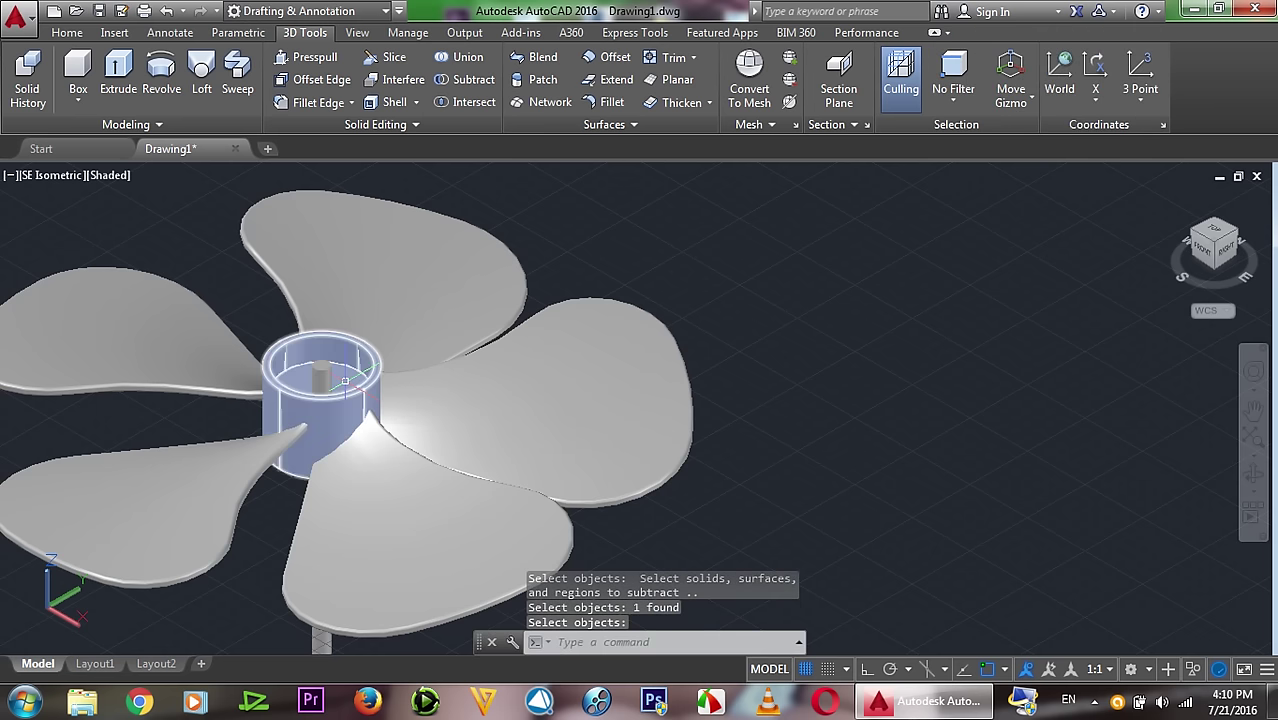
Step: Subtract the shaft rod from the hub to cut the central shaft hole
{"action": "key", "text": "Return"}
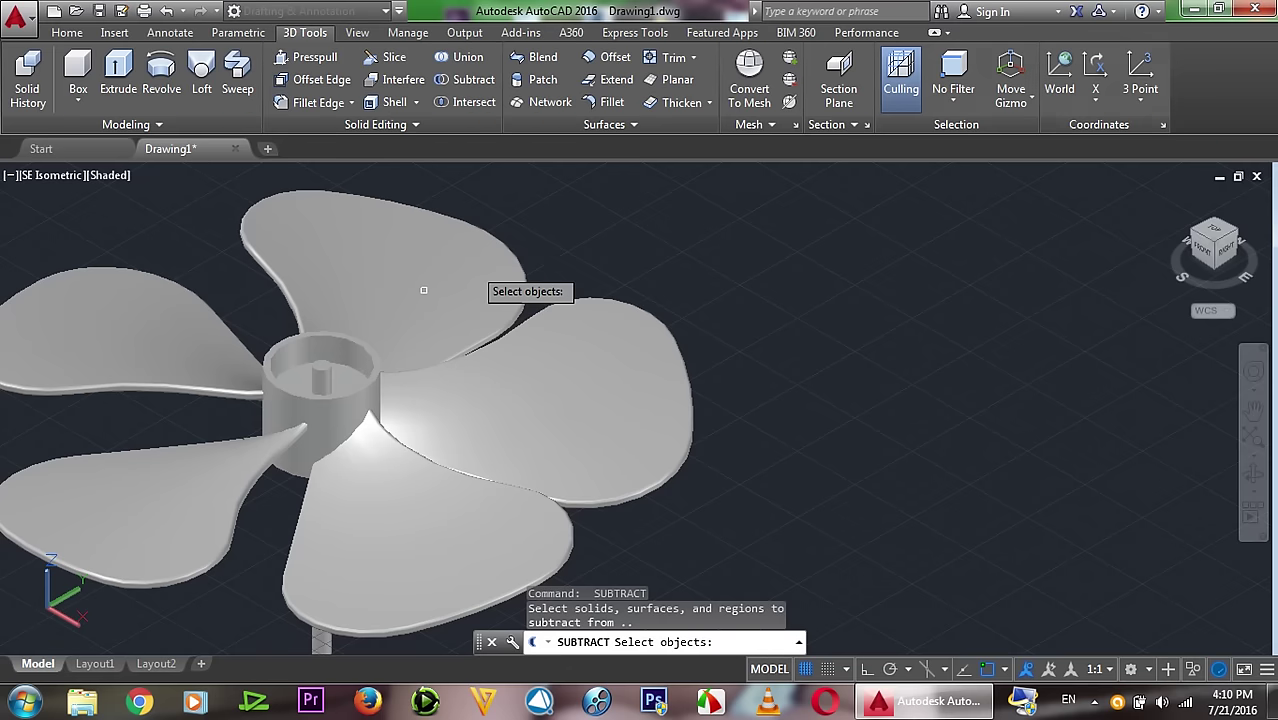
{"action": "left_click", "coordinate": [350, 399]}
{"action": "key", "text": "Return"}
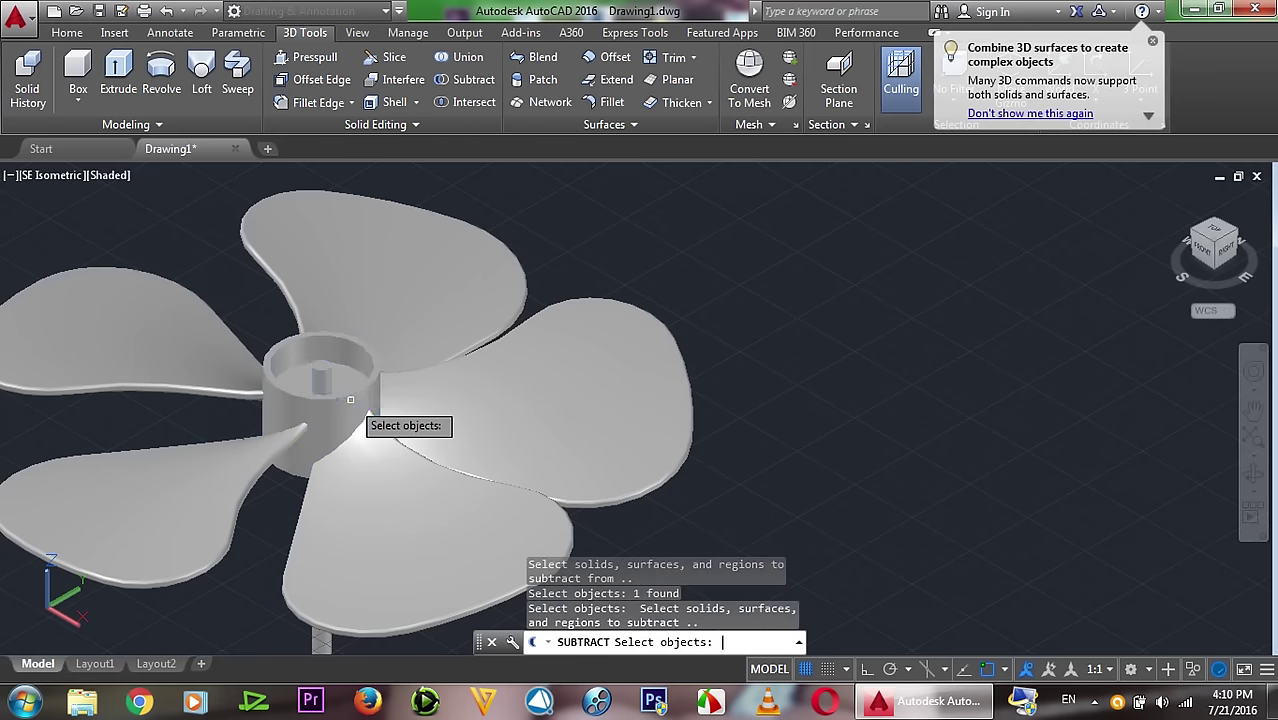
{"action": "left_click", "coordinate": [320, 374]}
{"action": "key", "text": "Return"}
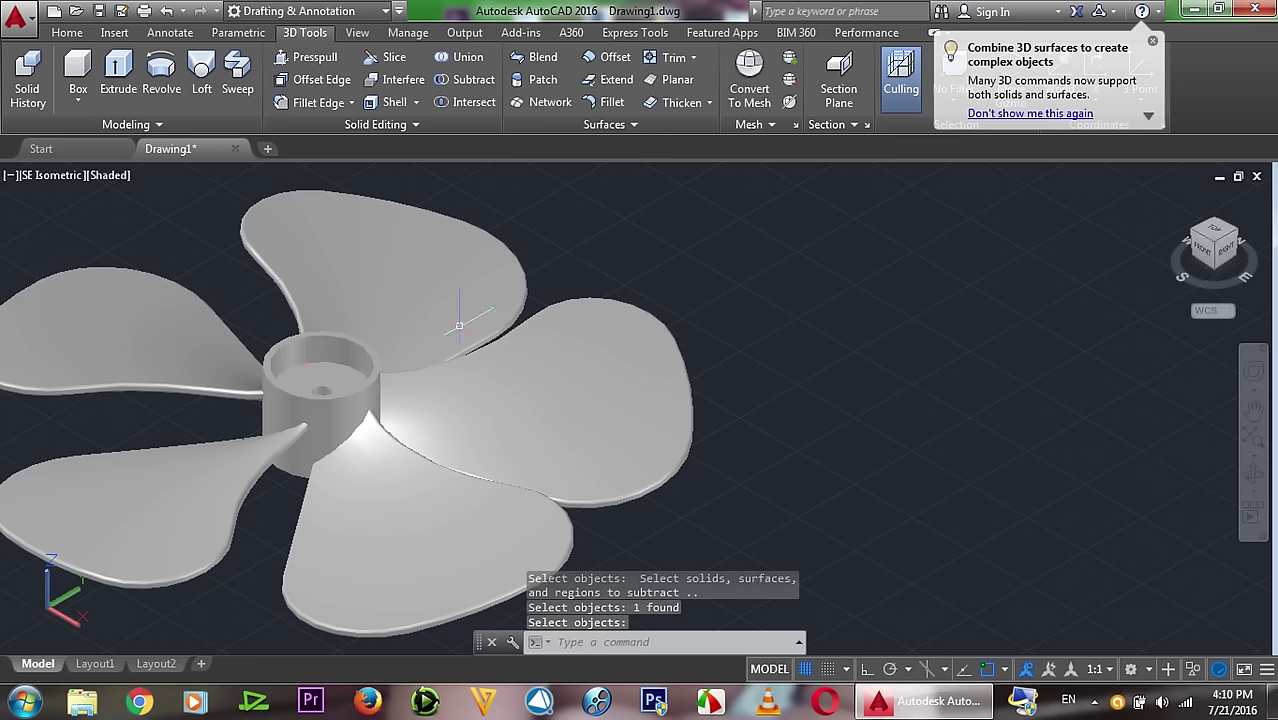
Step: Orbit the fan to view its underside
{"action": "left_click", "coordinate": [1255, 480]}
{"action": "mouse_move", "coordinate": [876, 535]}
{"action": "left_mouse_down"}
{"action": "mouse_move", "coordinate": [839, 422]}
{"action": "mouse_move", "coordinate": [849, 343]}
{"action": "left_mouse_up"}
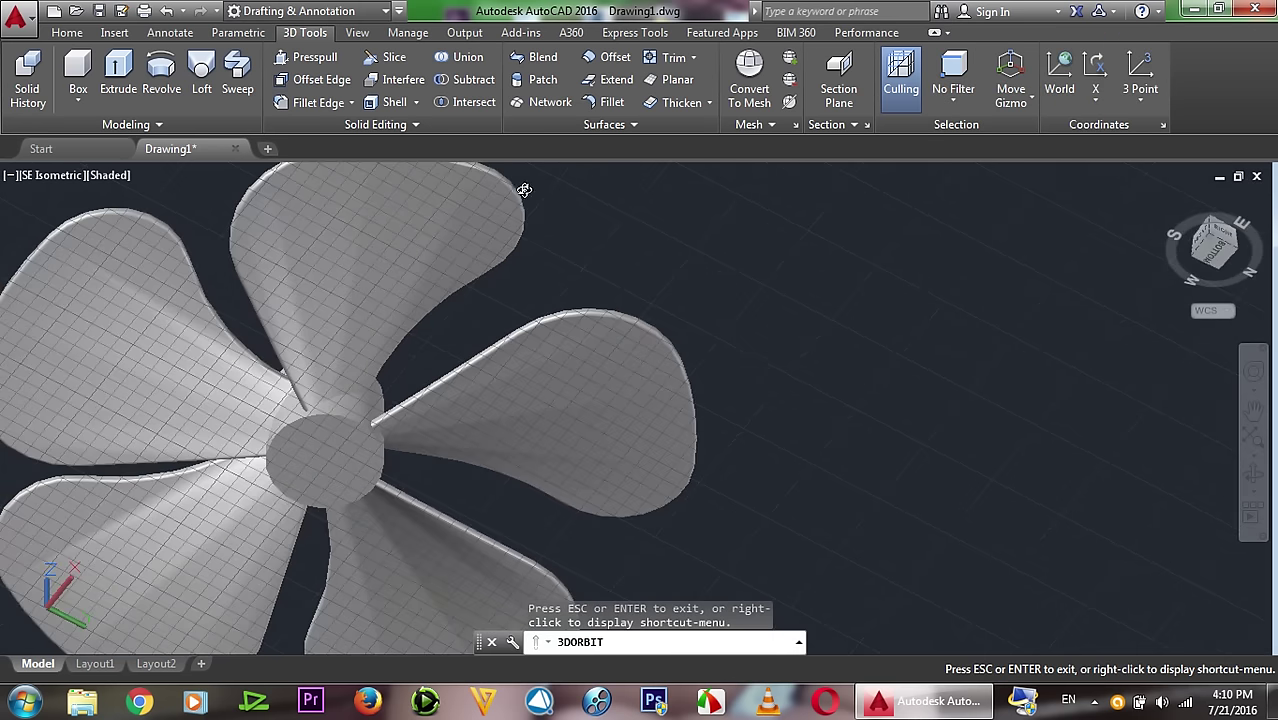
{"action": "right_click", "coordinate": [590, 204]}
{"action": "left_click", "coordinate": [633, 214]}
{"action": "key", "text": "Return"}
{"action": "right_click", "coordinate": [588, 204]}
{"action": "left_click", "coordinate": [600, 212]}
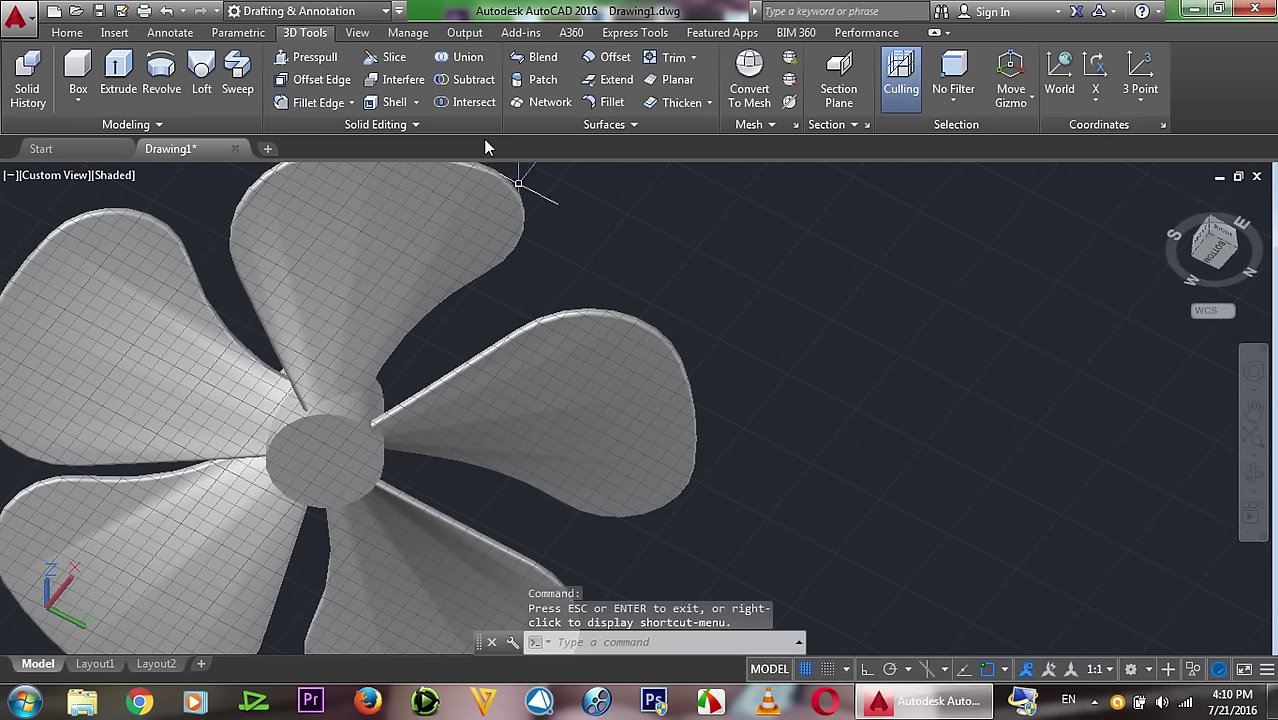
Step: Subtract the lower cylinder copy from the hub to hollow its underside
{"action": "left_click", "coordinate": [476, 85]}
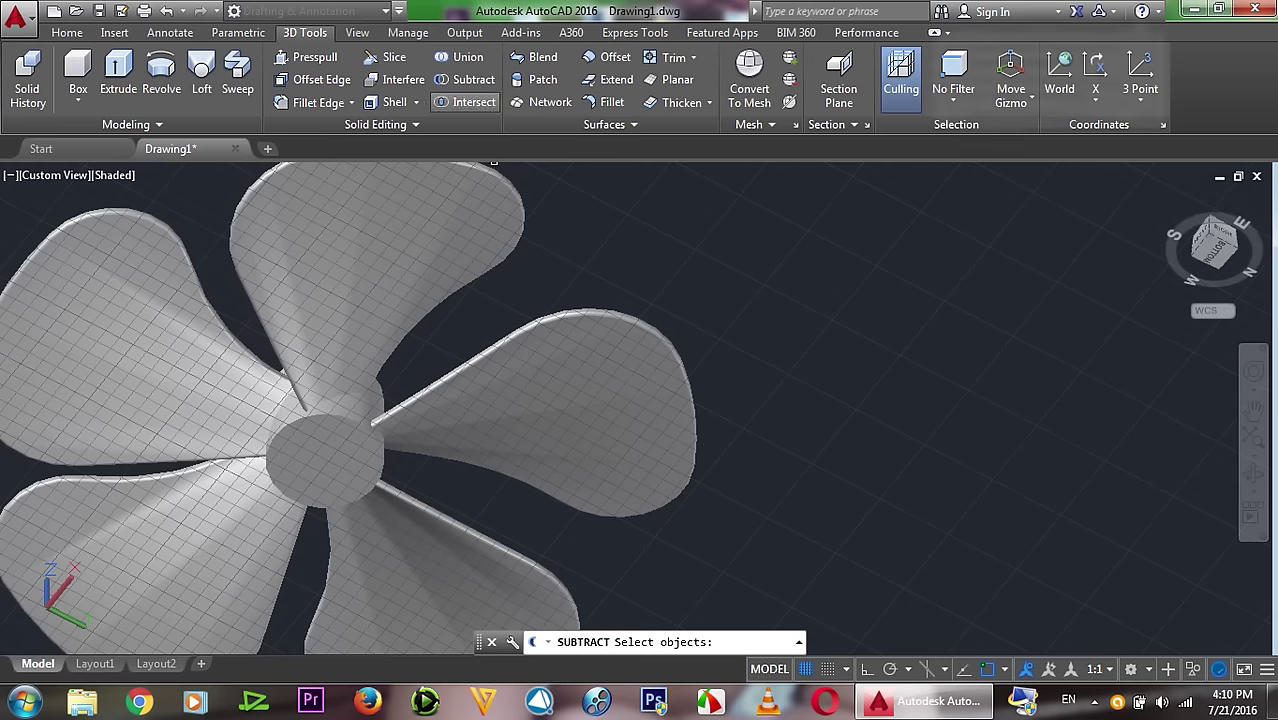
{"action": "left_click", "coordinate": [350, 421]}
{"action": "key", "text": "Return"}
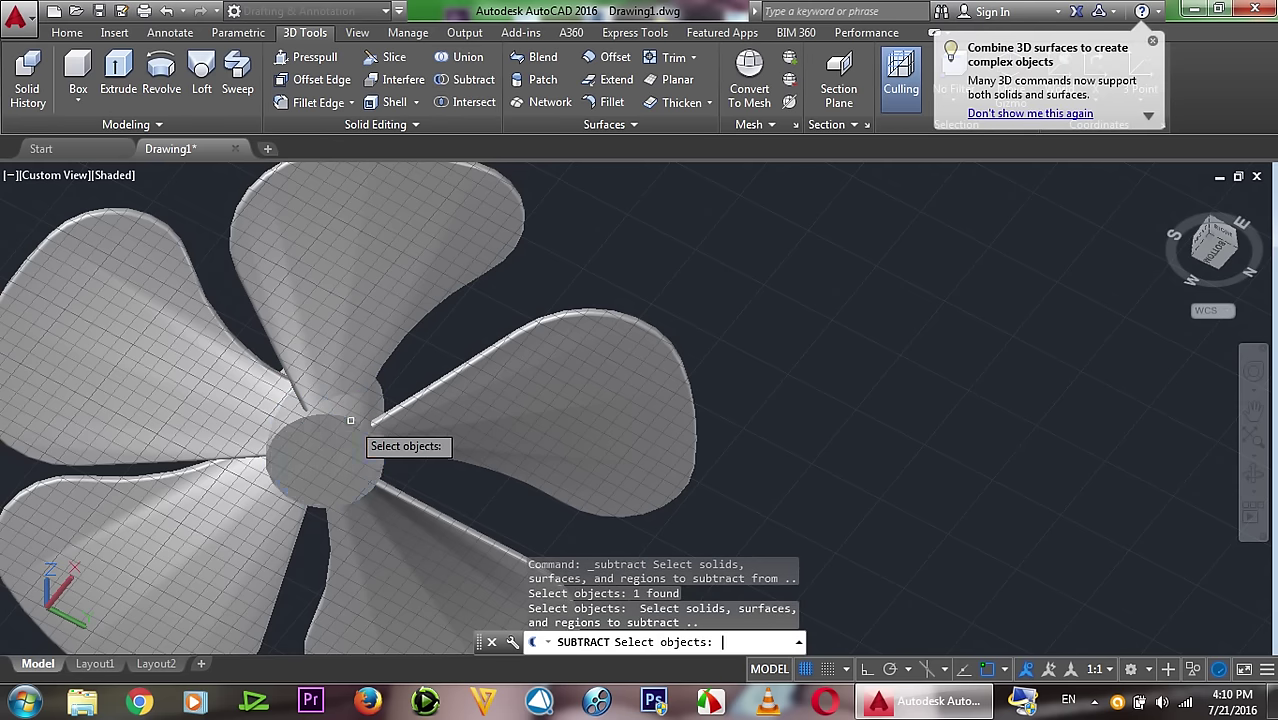
{"action": "left_click", "coordinate": [346, 438]}
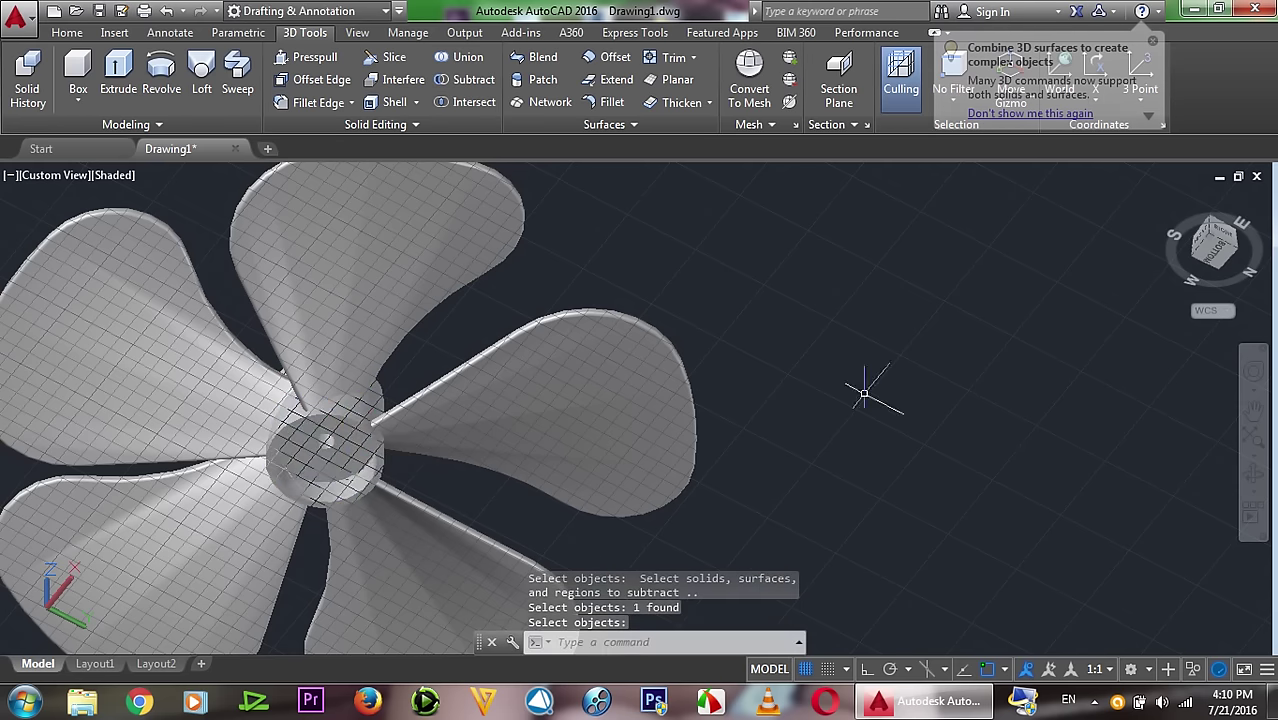
Step: Orbit the fan toward a top-down angle and zoom in
{"action": "left_click", "coordinate": [1253, 477]}
{"action": "mouse_move", "coordinate": [792, 331]}
{"action": "left_mouse_down"}
{"action": "mouse_move", "coordinate": [758, 522]}
{"action": "mouse_move", "coordinate": [770, 428]}
{"action": "mouse_move", "coordinate": [622, 448]}
{"action": "mouse_move", "coordinate": [744, 522]}
{"action": "mouse_move", "coordinate": [608, 445]}
{"action": "left_mouse_up"}
{"action": "mouse_move", "coordinate": [737, 509]}
{"action": "left_mouse_down"}
{"action": "mouse_move", "coordinate": [841, 483]}
{"action": "mouse_move", "coordinate": [799, 437]}
{"action": "mouse_move", "coordinate": [571, 463]}
{"action": "mouse_move", "coordinate": [498, 498]}
{"action": "left_mouse_up"}
{"action": "mouse_move", "coordinate": [925, 429]}
{"action": "left_mouse_down"}
{"action": "mouse_move", "coordinate": [904, 491]}
{"action": "mouse_move", "coordinate": [913, 340]}
{"action": "mouse_move", "coordinate": [795, 339]}
{"action": "mouse_move", "coordinate": [700, 380]}
{"action": "mouse_move", "coordinate": [870, 362]}
{"action": "mouse_move", "coordinate": [958, 395]}
{"action": "mouse_move", "coordinate": [984, 434]}
{"action": "mouse_move", "coordinate": [913, 377]}
{"action": "mouse_move", "coordinate": [717, 535]}
{"action": "left_mouse_up"}
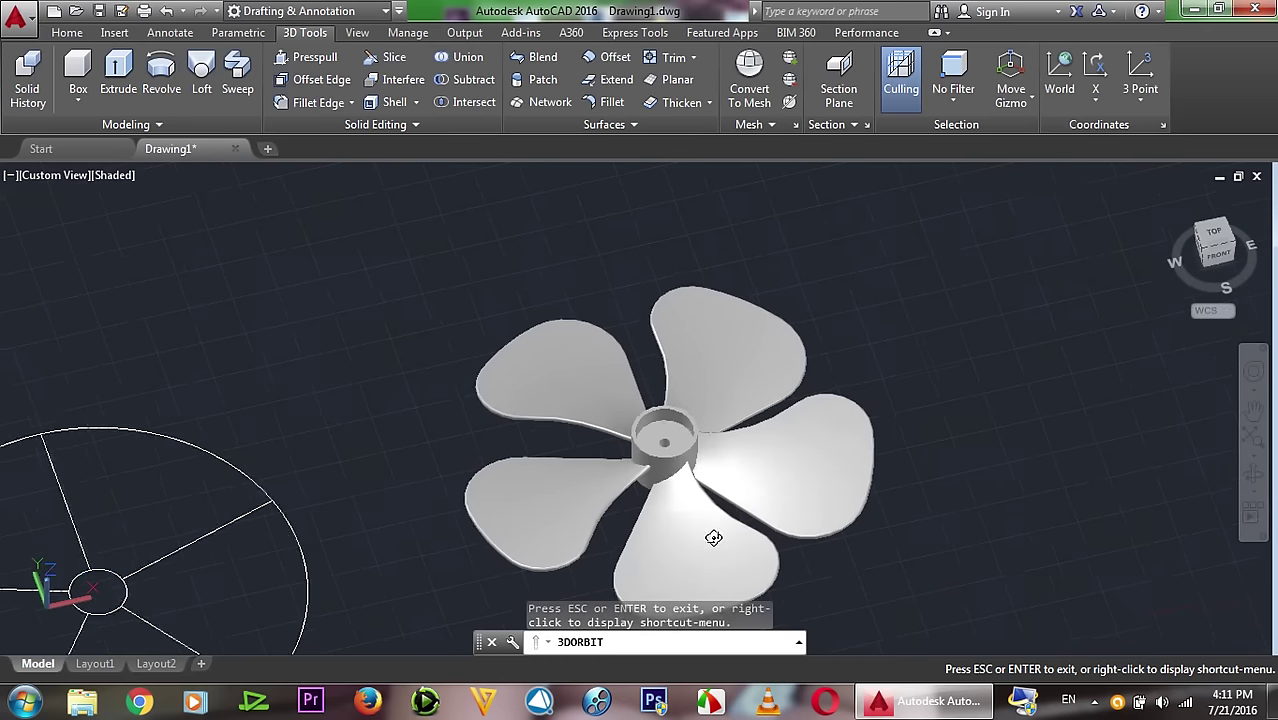
{"action": "scroll", "coordinate": [717, 535], "scroll_direction": "up", "scroll_amount": 3}
{"action": "scroll", "coordinate": [685, 549], "scroll_direction": "up", "scroll_amount": 1}
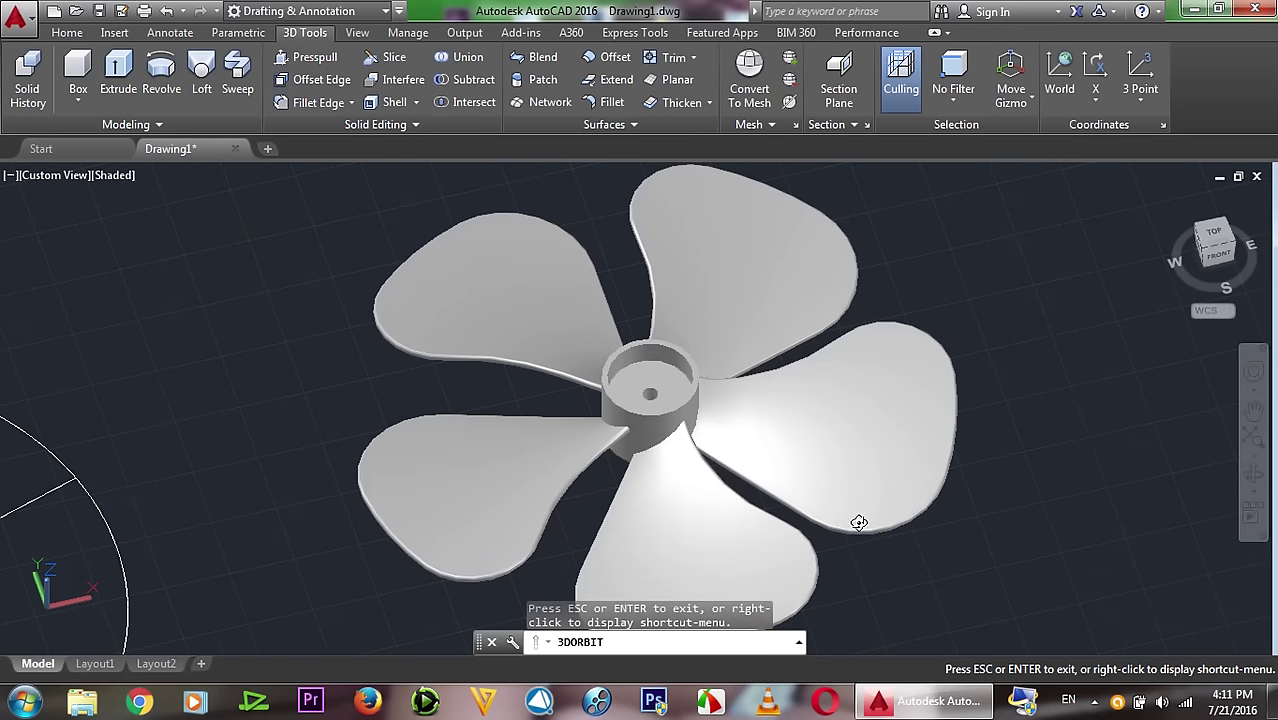
Step: Pan the fan up so the whole model is centred on screen
{"action": "left_click", "coordinate": [1252, 418]}
{"action": "left_click_drag", "start_coordinate": [1021, 531], "coordinate": [1026, 516]}
{"action": "middle_click_drag", "start_coordinate": [999, 472], "coordinate": [901, 516], "text": "shift"}
{"action": "left_click", "coordinate": [1254, 418]}
{"action": "left_click_drag", "start_coordinate": [1021, 523], "coordinate": [1026, 514]}
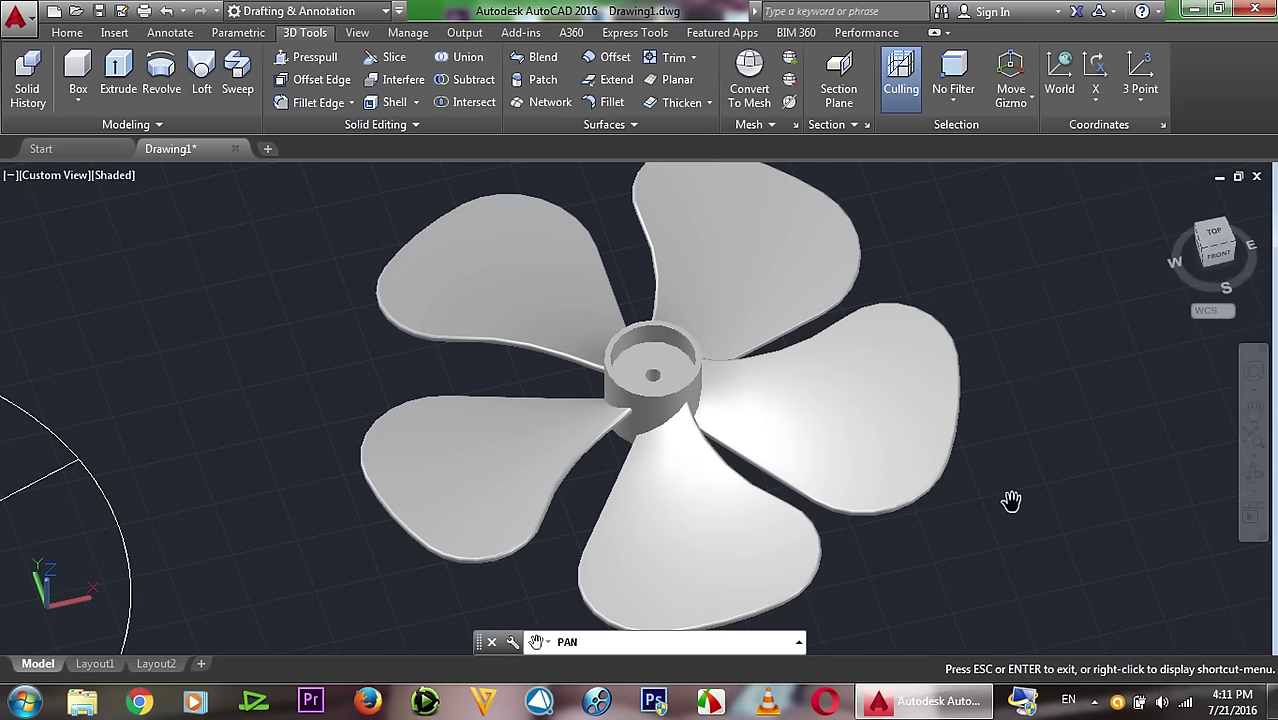
{"action": "scroll", "coordinate": [999, 472], "scroll_direction": "down", "scroll_amount": 1}
{"action": "scroll", "coordinate": [1054, 454], "scroll_direction": "up", "scroll_amount": 1}
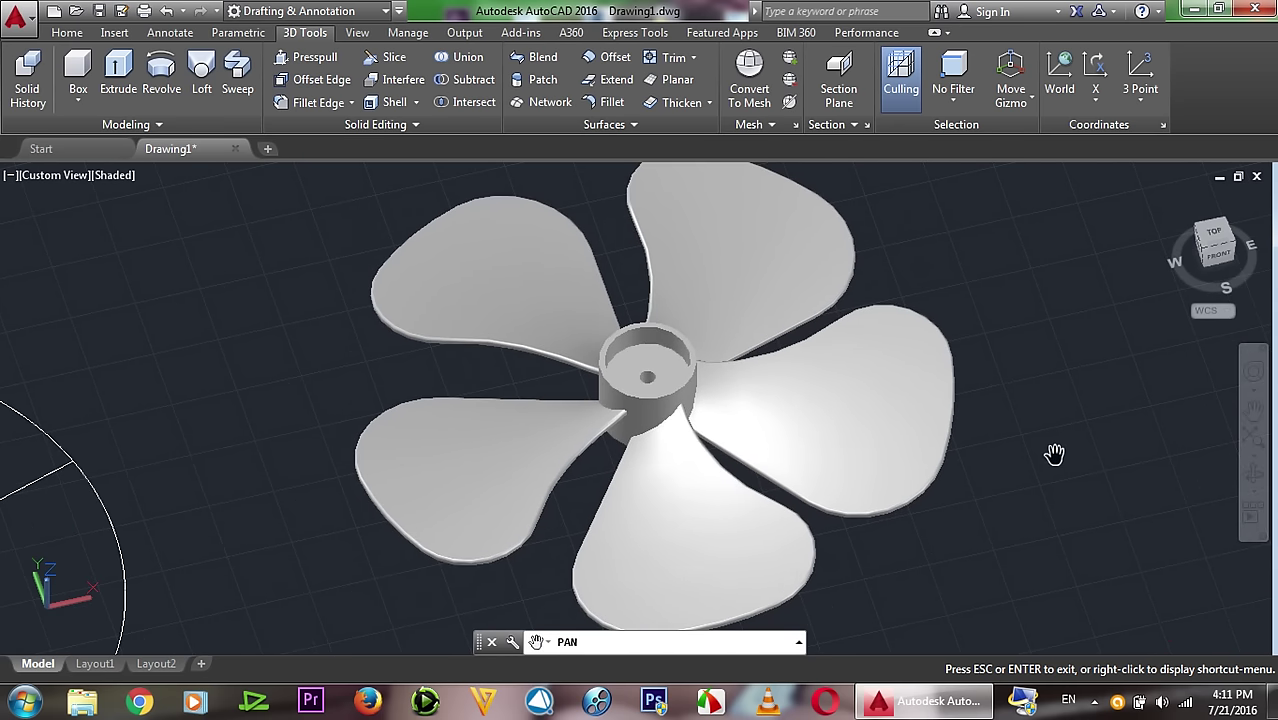